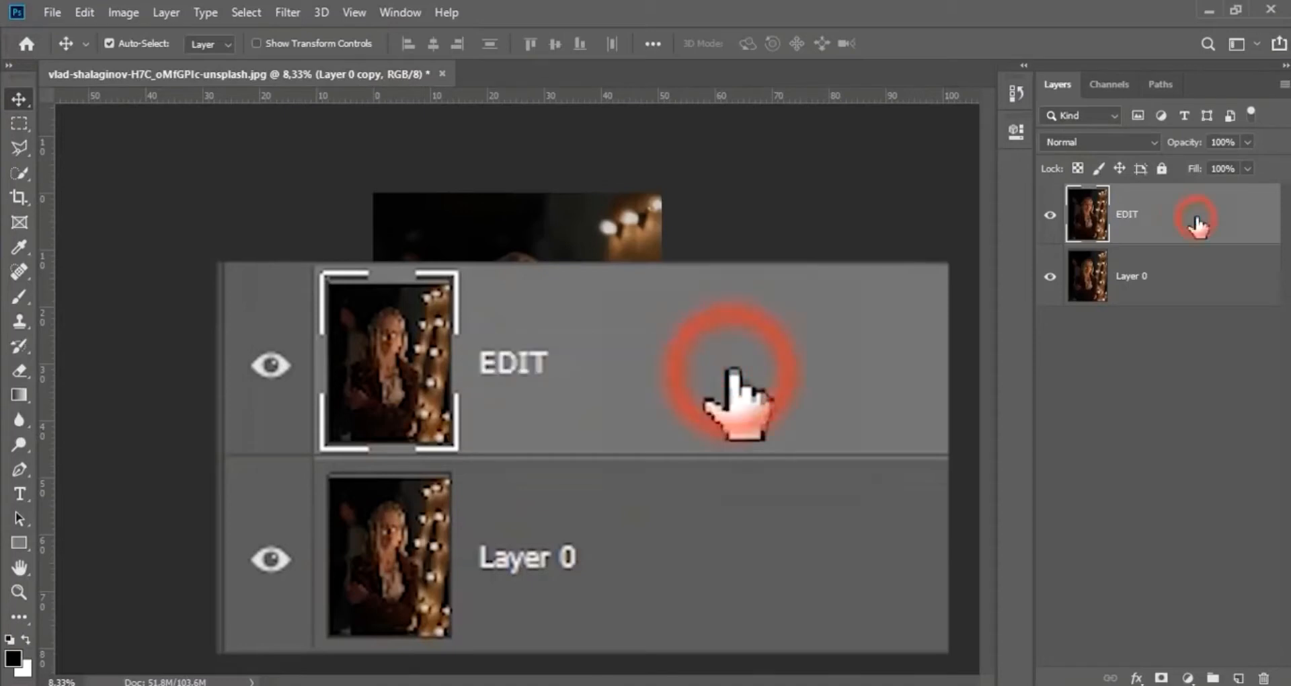
# Rename the bottom layer, Layer 0, as ORIGINAL
pyautogui.click(1175, 269)
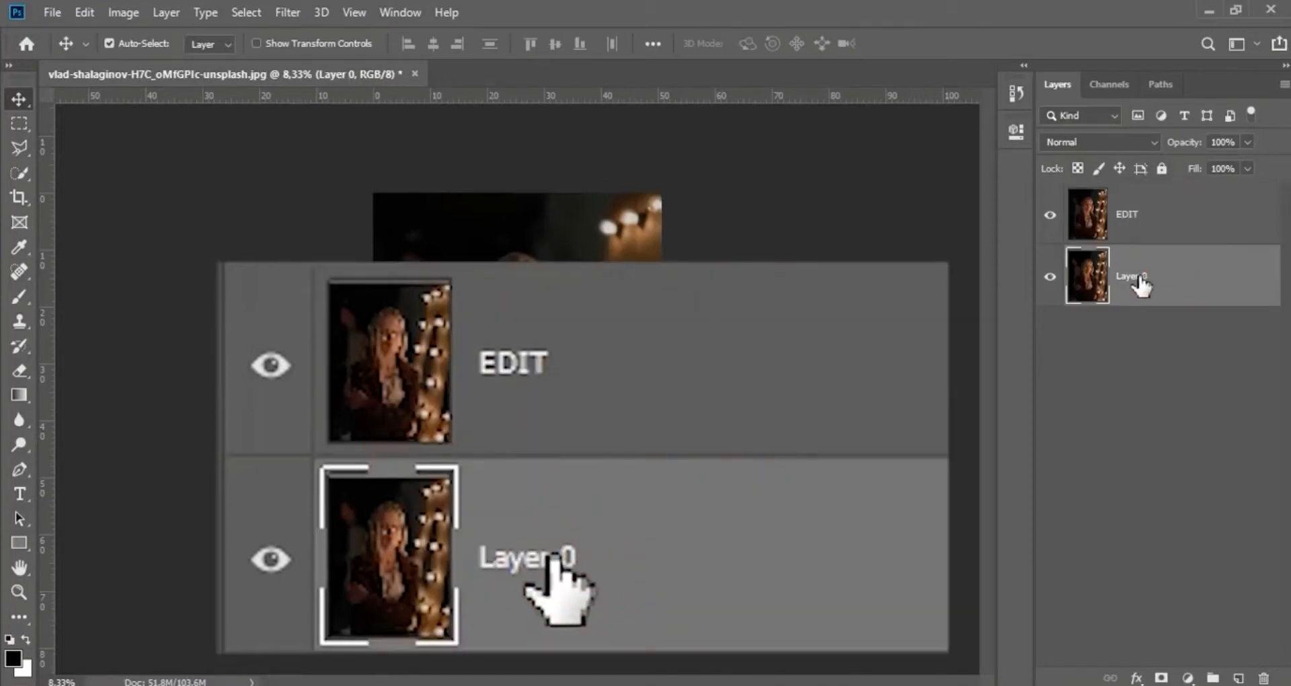
pyautogui.doubleClick(1143, 277)
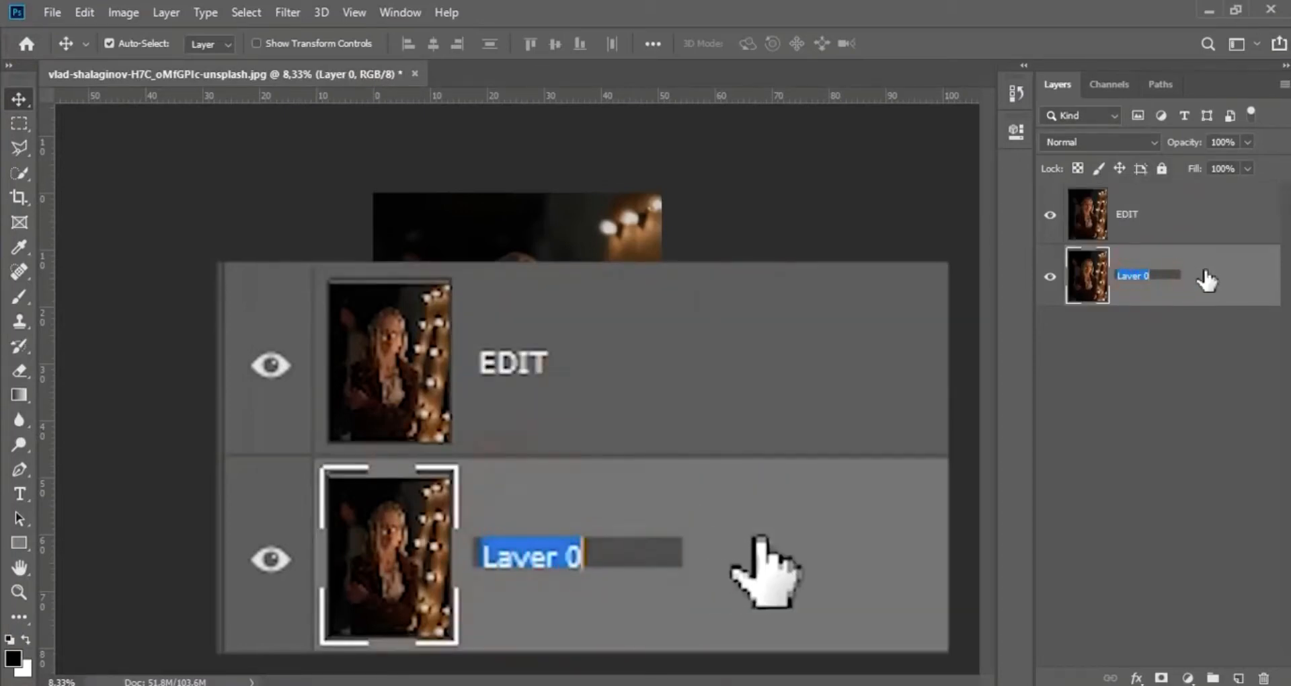
pyautogui.write('ORIGINAL')
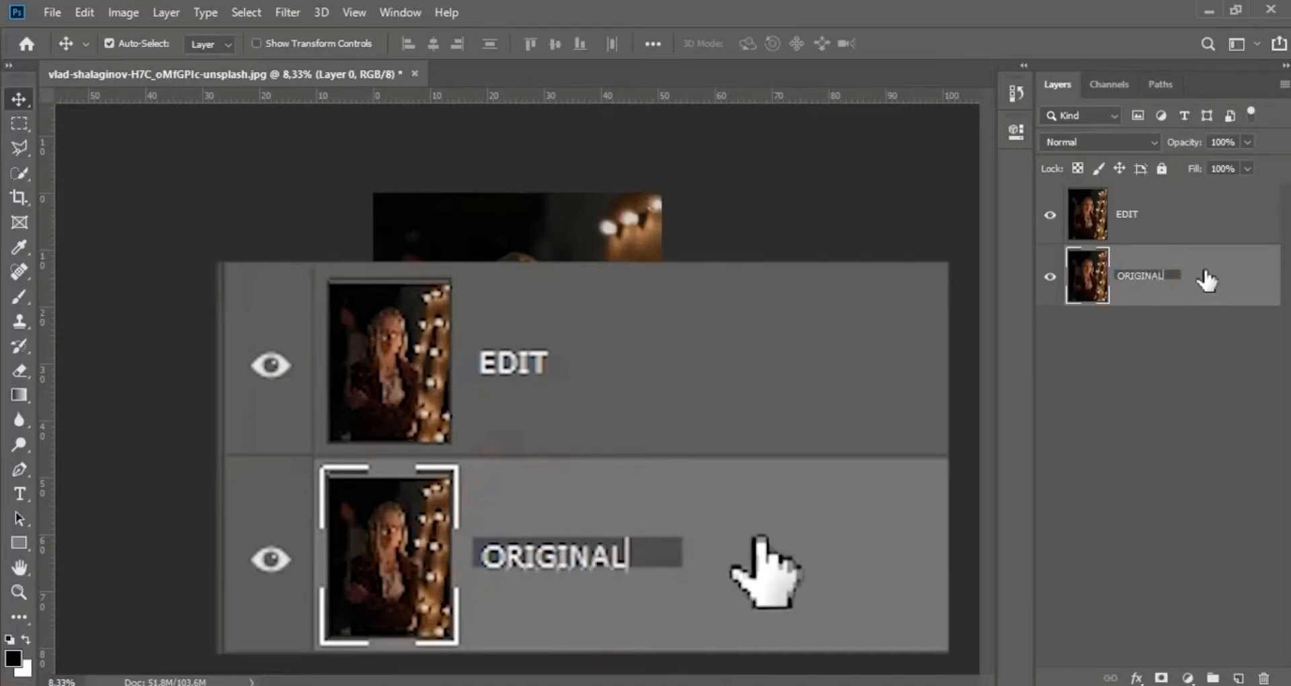
pyautogui.click(1205, 275)
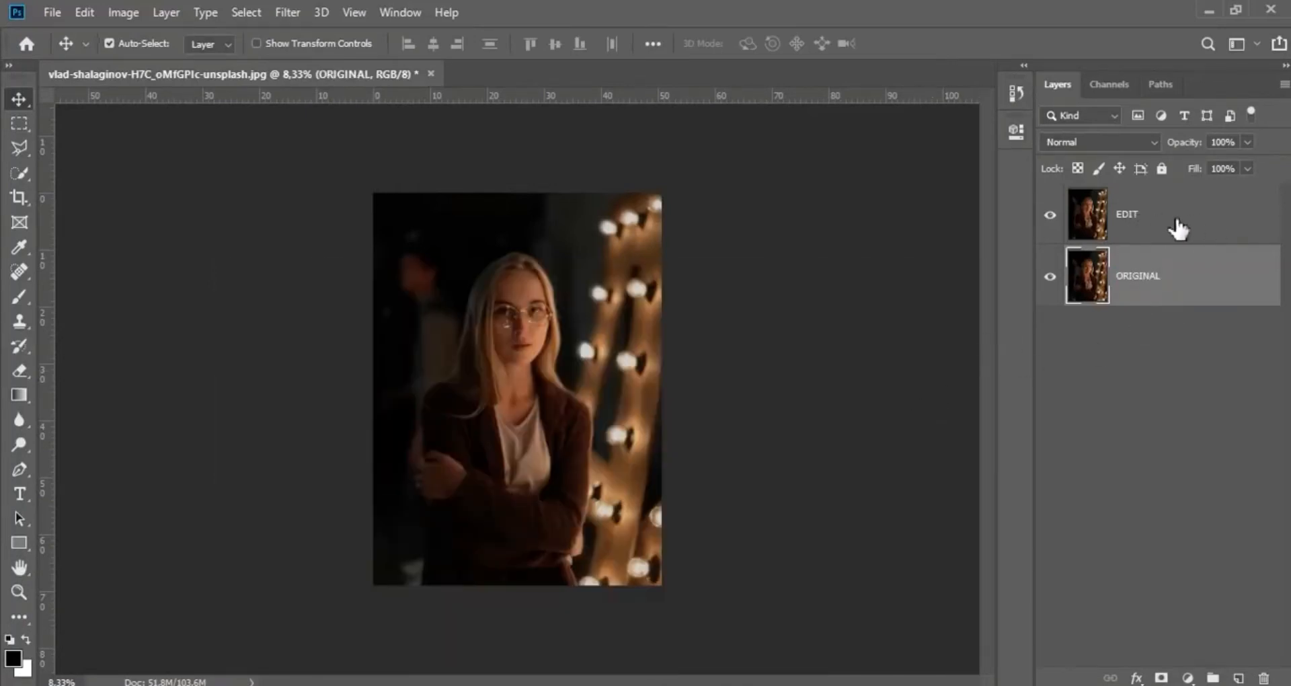
# Convert the EDIT layer to a smart object
pyautogui.click(1176, 222)
pyautogui.rightClick(1176, 218)
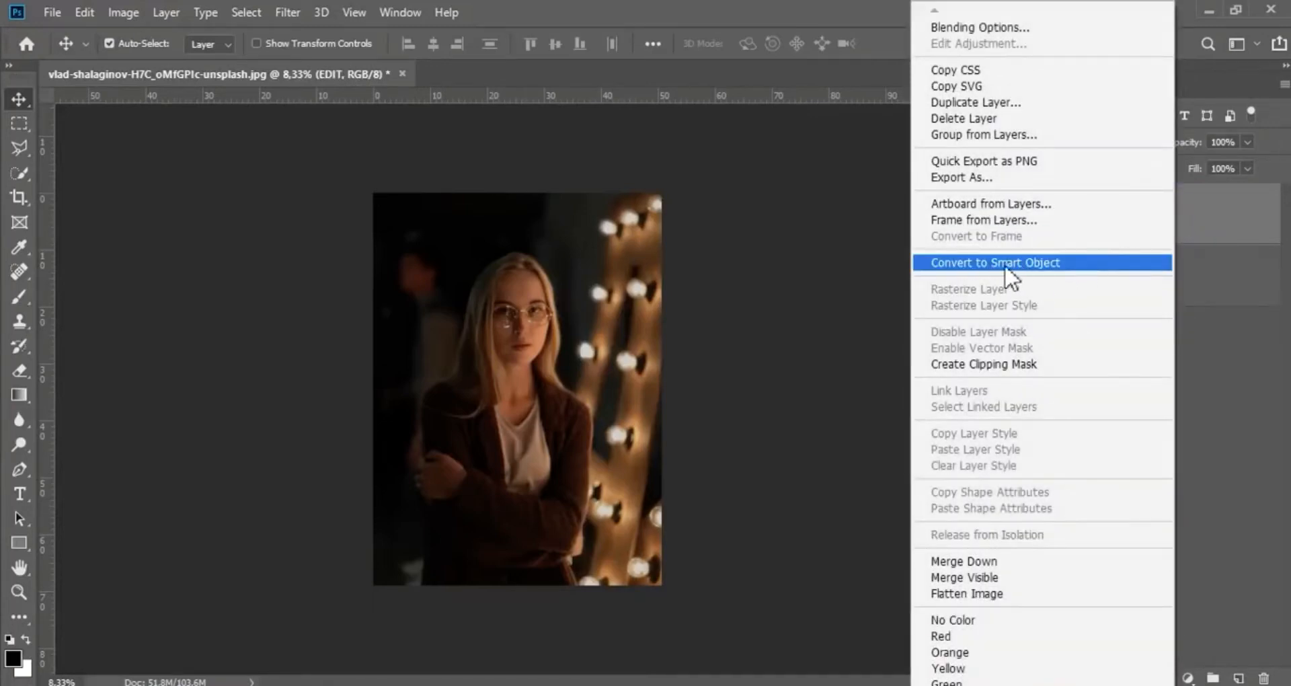
pyautogui.click(1025, 264)
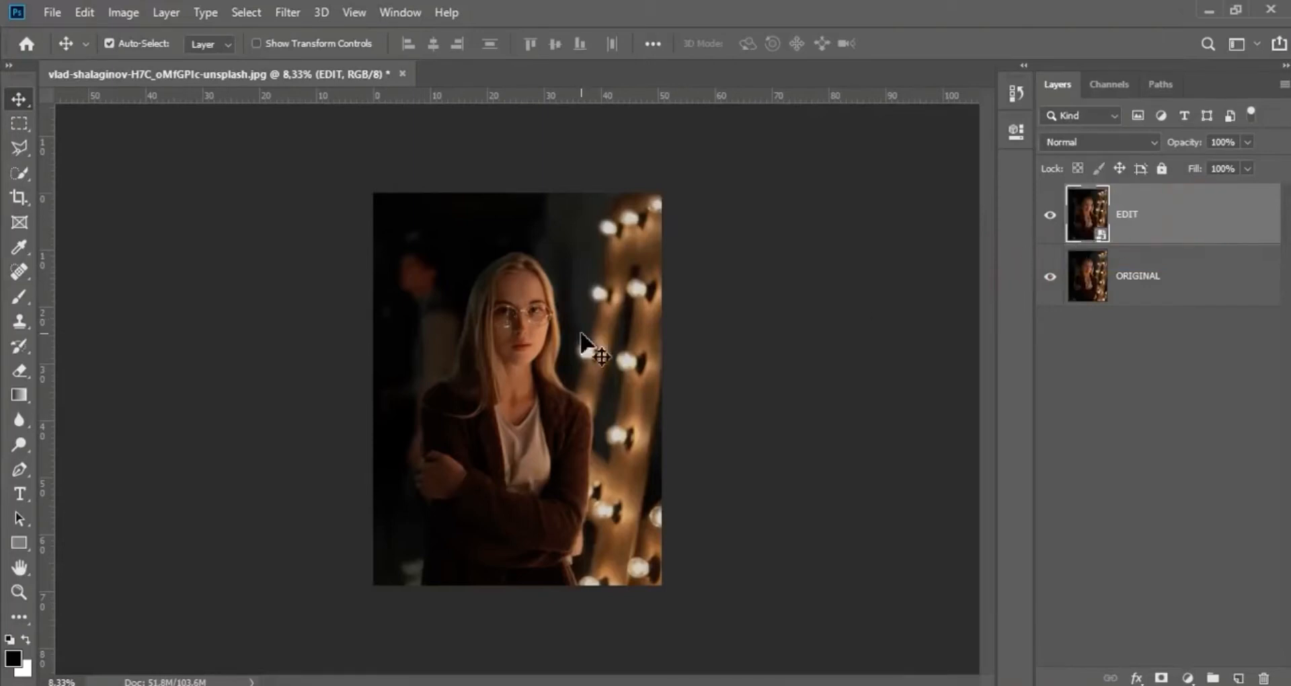
# Open the Camera Raw Filter for the EDIT smart object and move its dialog into view
pyautogui.click(286, 11)
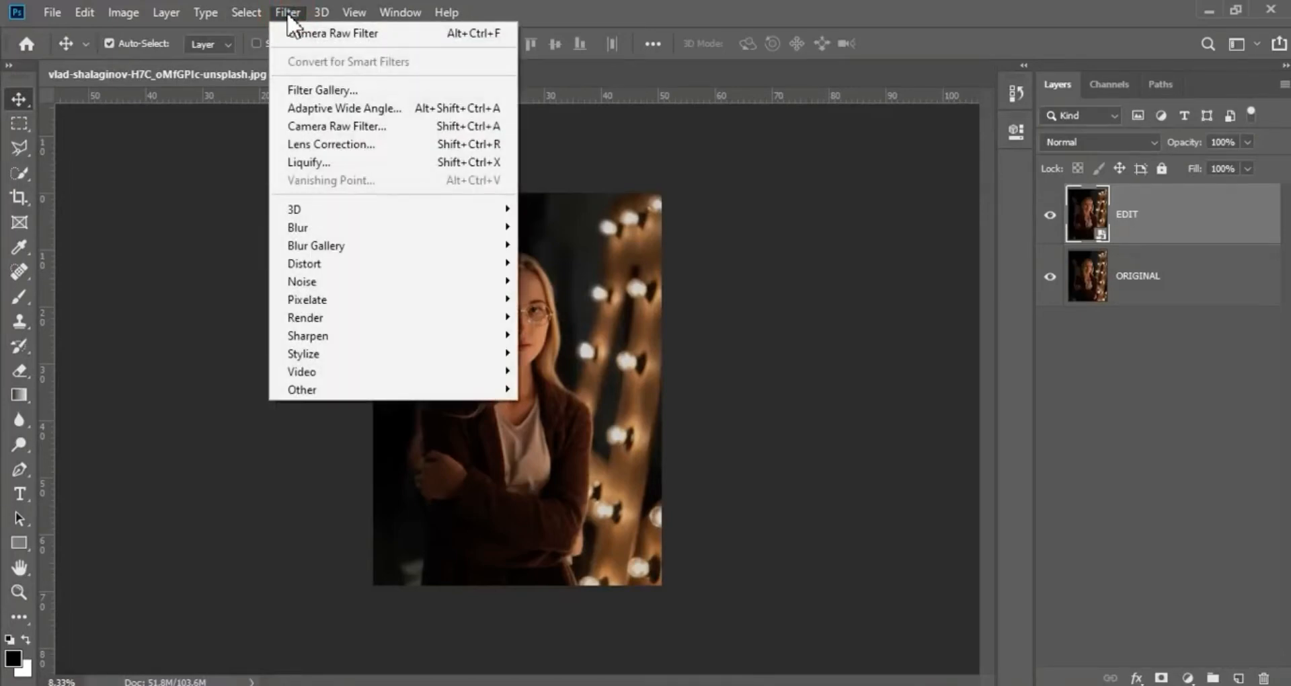
pyautogui.click(342, 126)
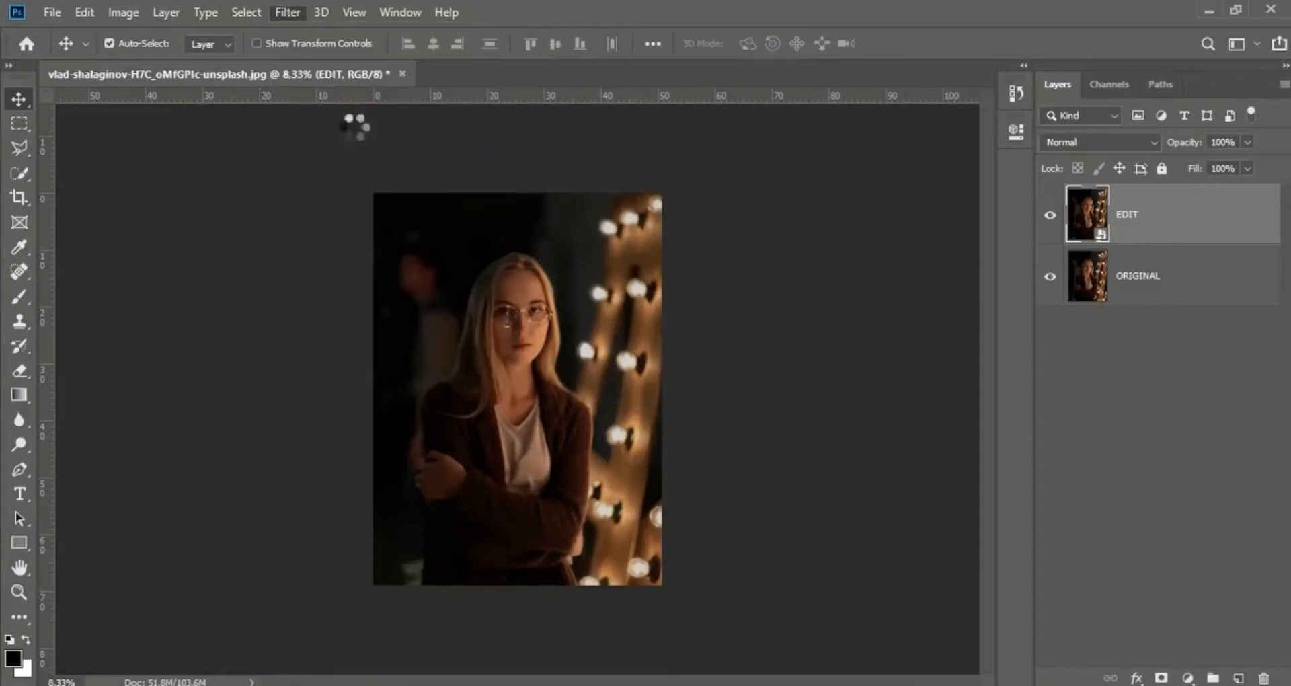
pyautogui.moveTo(723, 20); pyautogui.dragTo(604, 23)
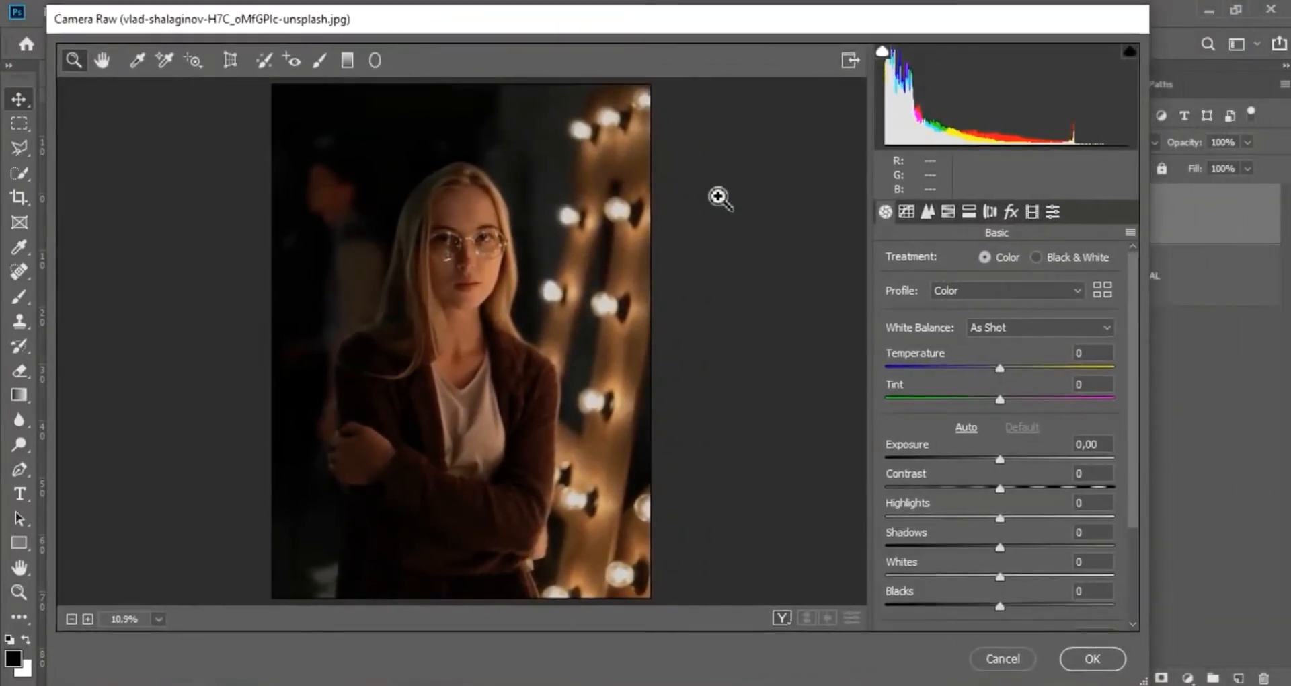
# Adjust the basic tones: Exposure +0,65, Contrast +10, Highlights -48, Shadows +63, Whites +18 and Blacks +13
pyautogui.moveTo(1133, 327); pyautogui.dragTo(1132, 409)
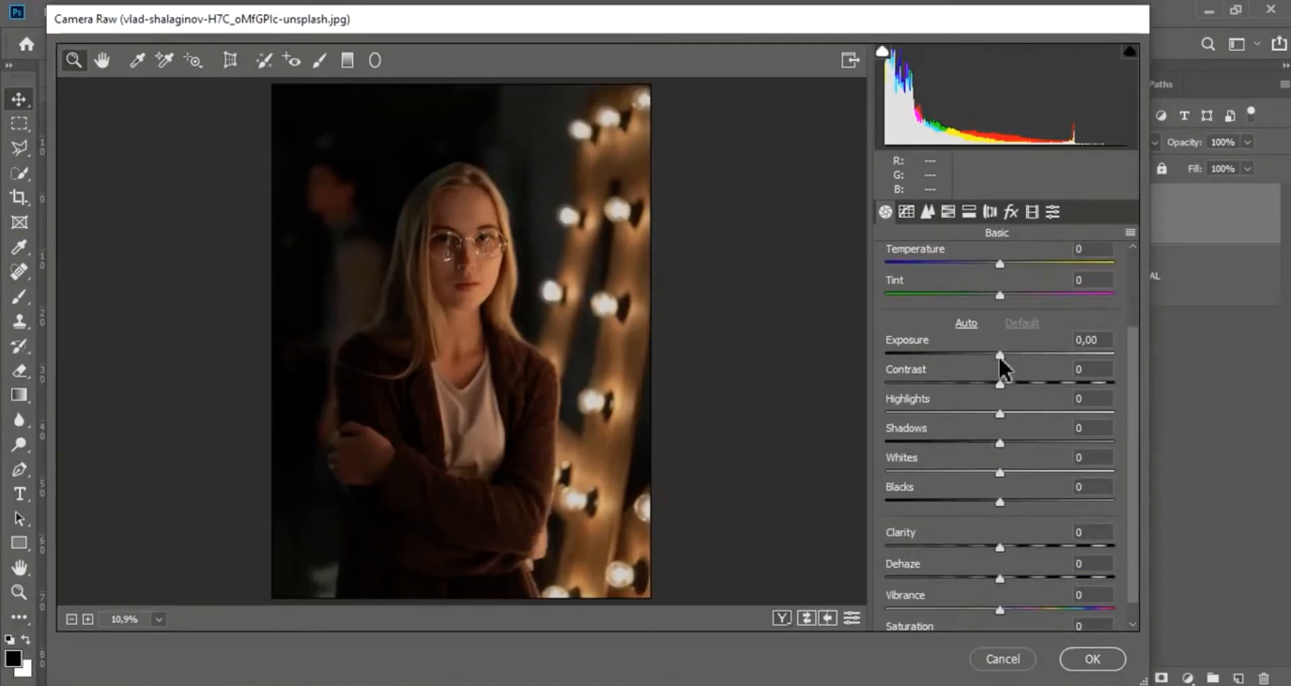
pyautogui.moveTo(1001, 350); pyautogui.dragTo(1011, 382)
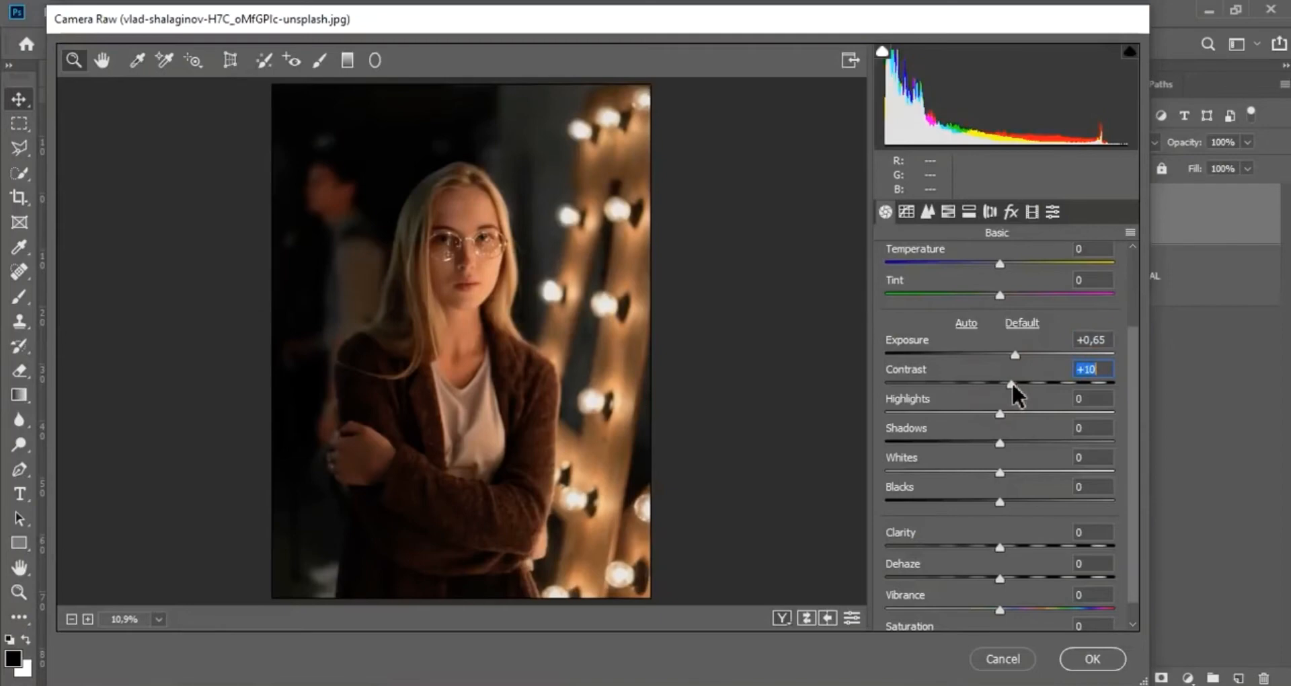
pyautogui.moveTo(999, 412); pyautogui.dragTo(944, 411)
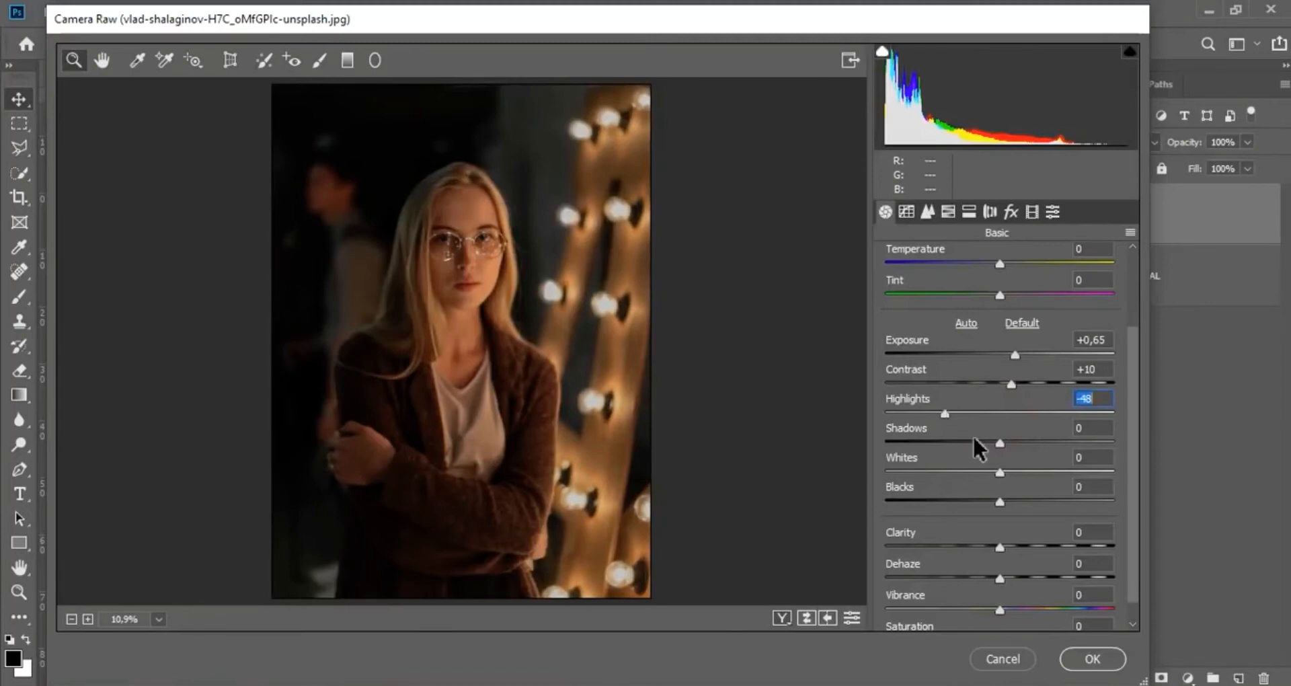
pyautogui.moveTo(999, 441); pyautogui.dragTo(1071, 443)
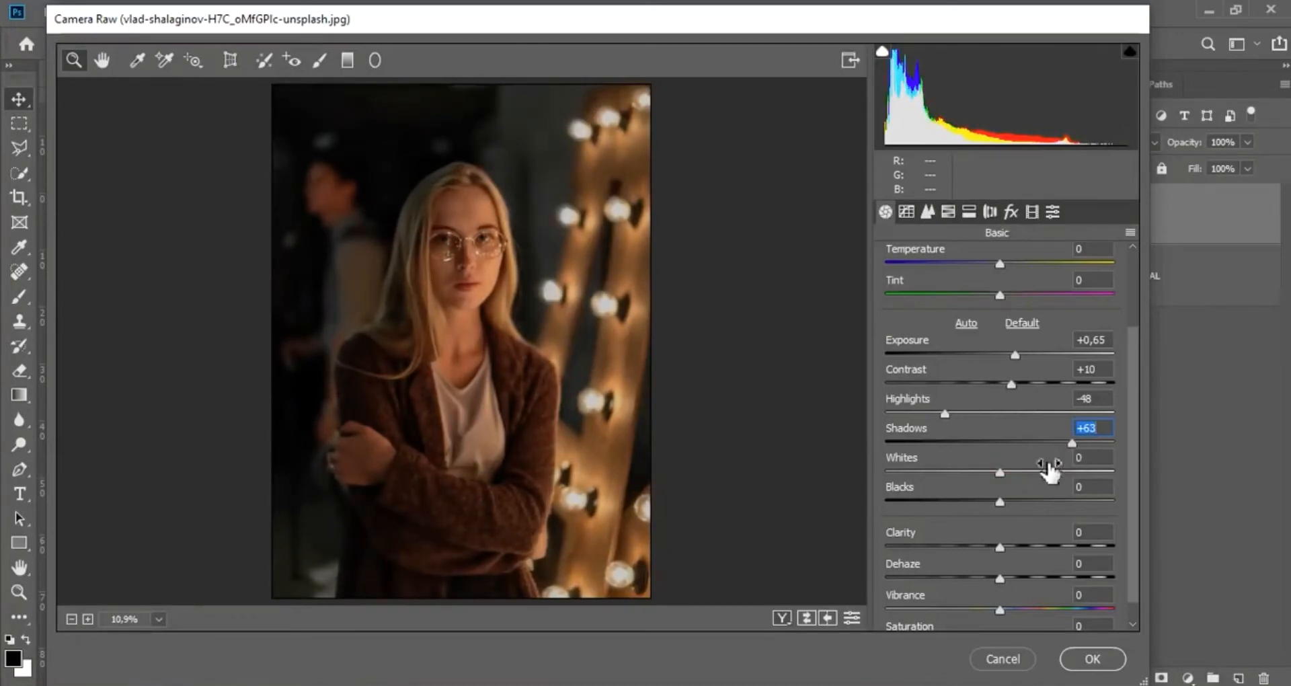
pyautogui.moveTo(1001, 467); pyautogui.dragTo(1024, 466)
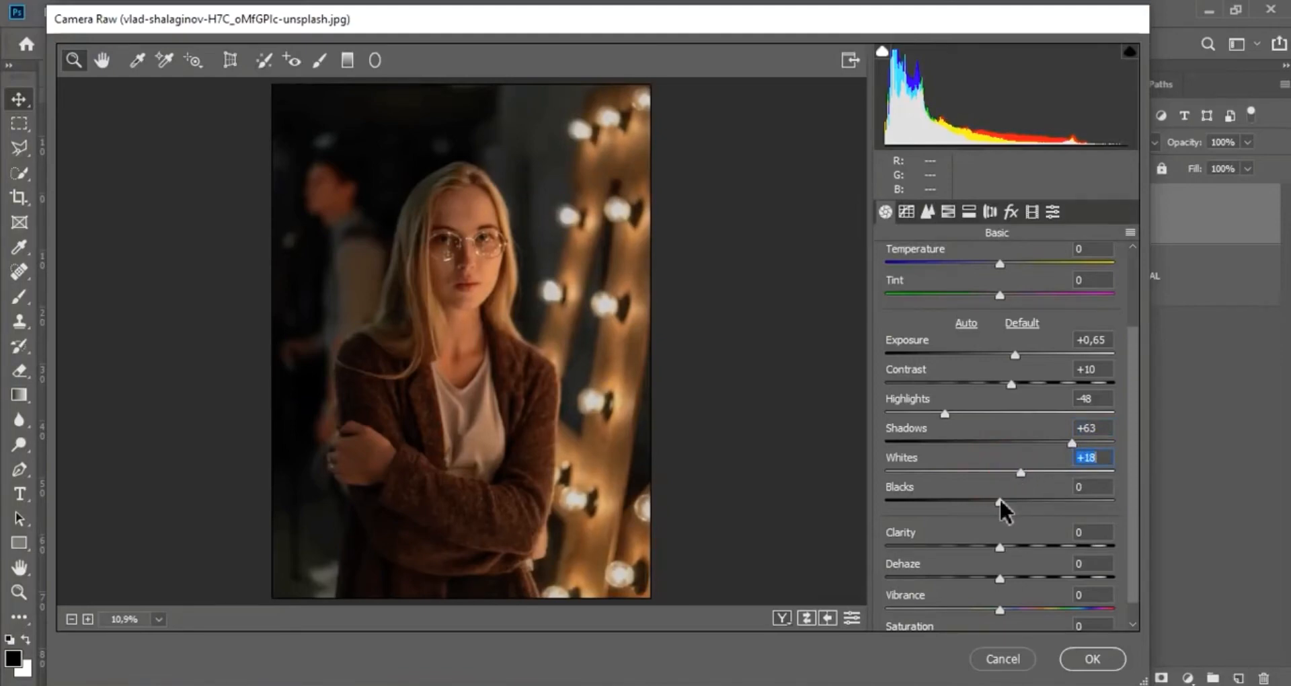
pyautogui.moveTo(999, 499); pyautogui.dragTo(1012, 498)
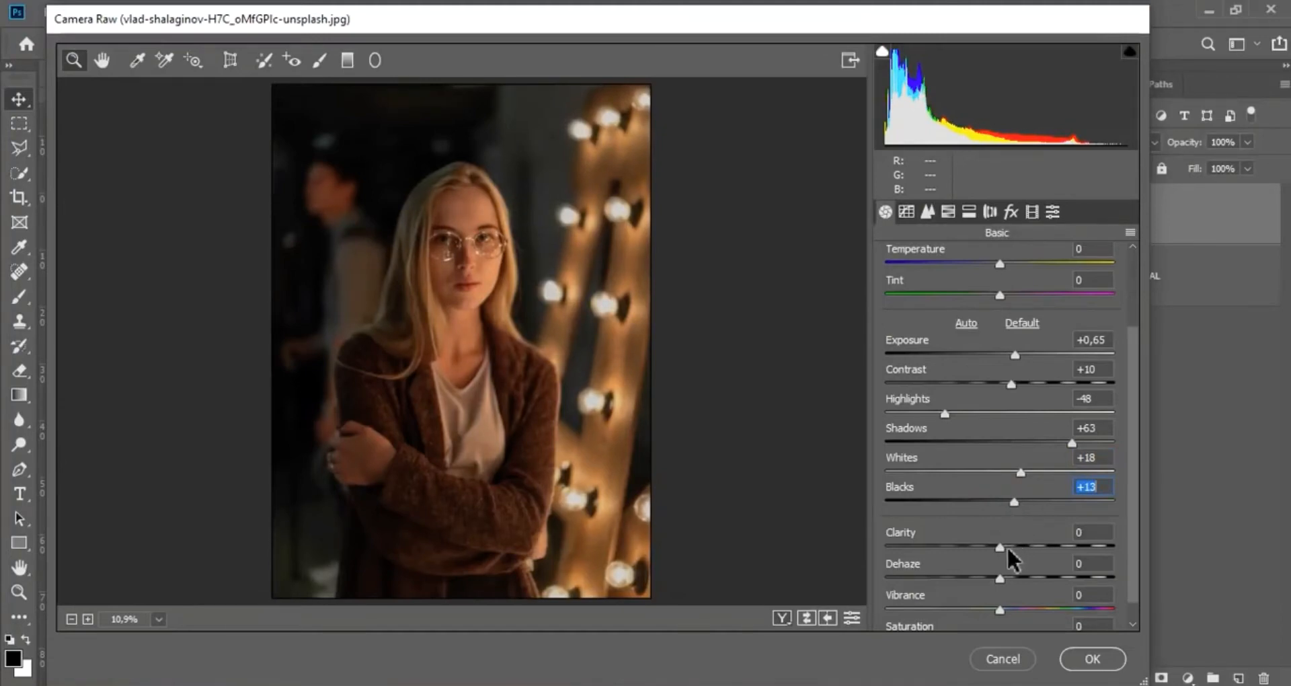
# Set Clarity to +21, Dehaze to -10, Vibrance to +32 and Saturation to -15
pyautogui.moveTo(1005, 545); pyautogui.dragTo(1034, 545)
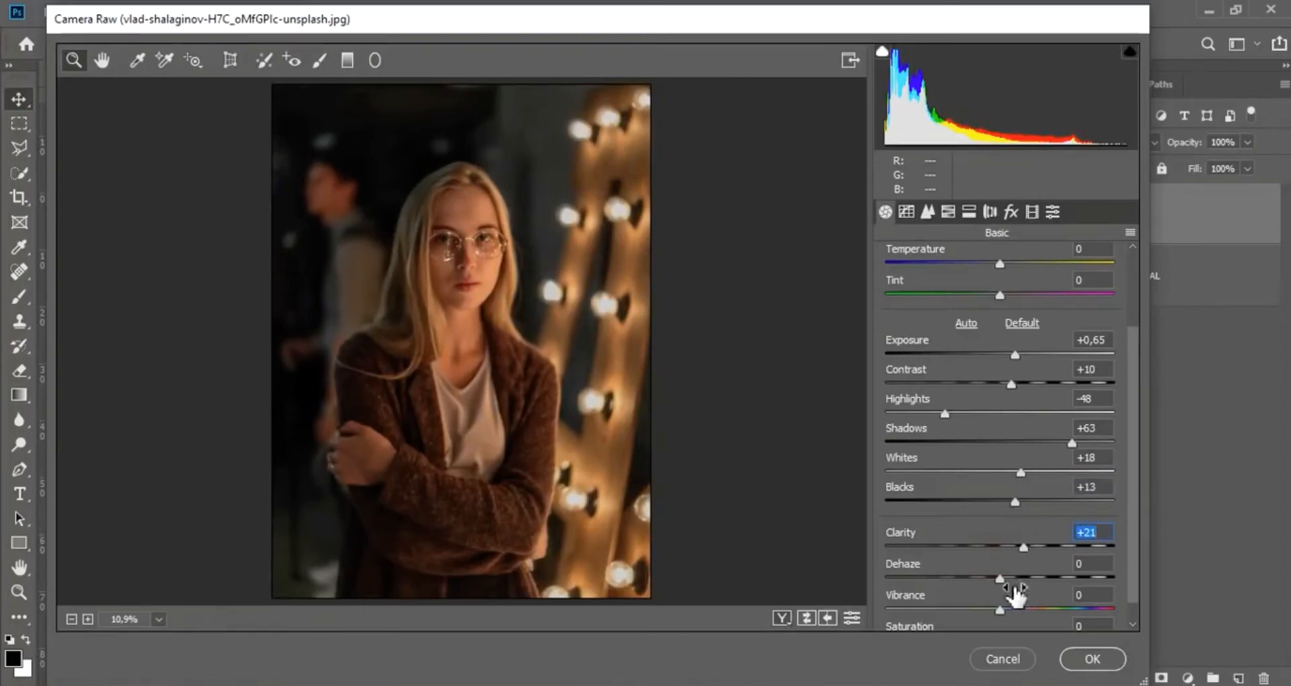
pyautogui.moveTo(999, 577); pyautogui.dragTo(988, 577)
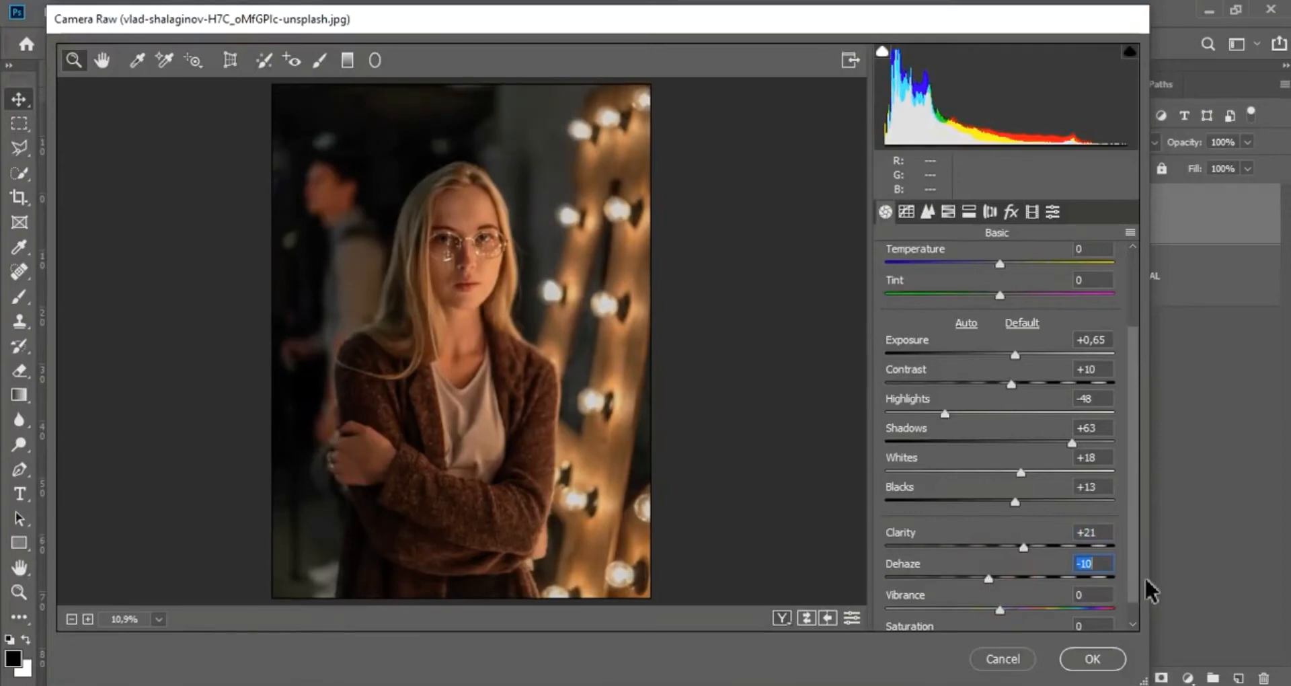
pyautogui.moveTo(1132, 576); pyautogui.dragTo(1132, 599)
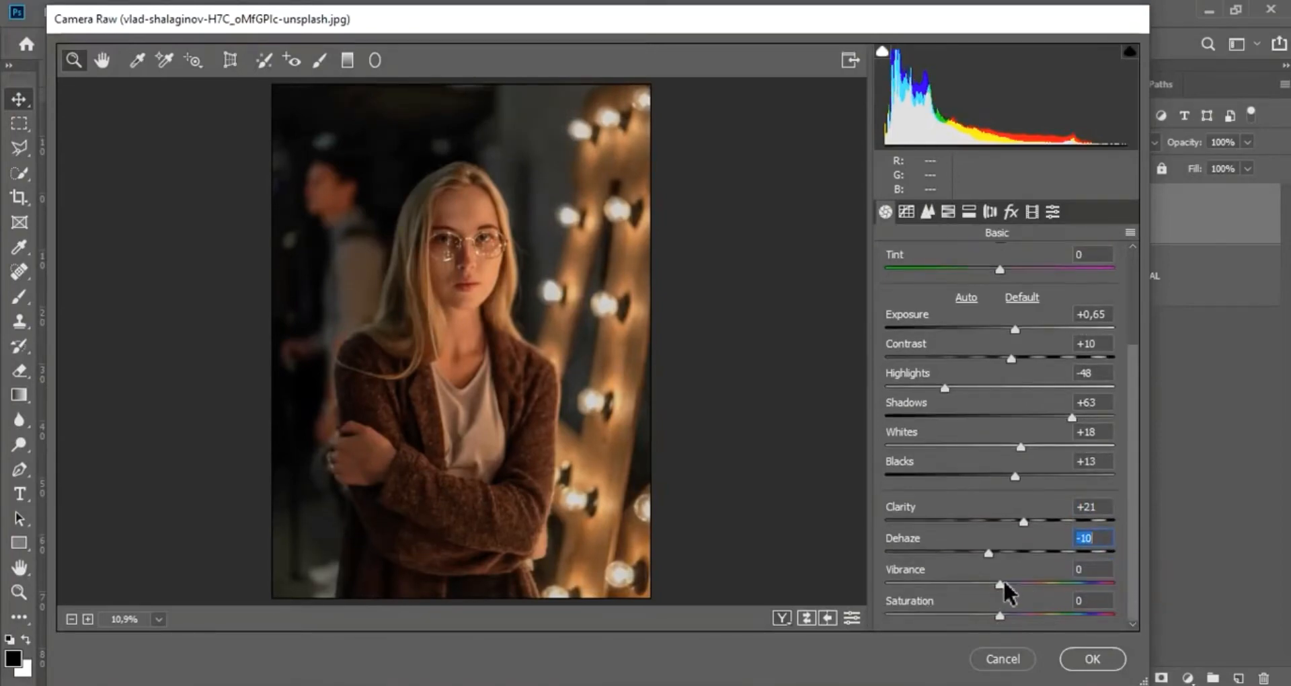
pyautogui.moveTo(1000, 583); pyautogui.dragTo(1036, 585)
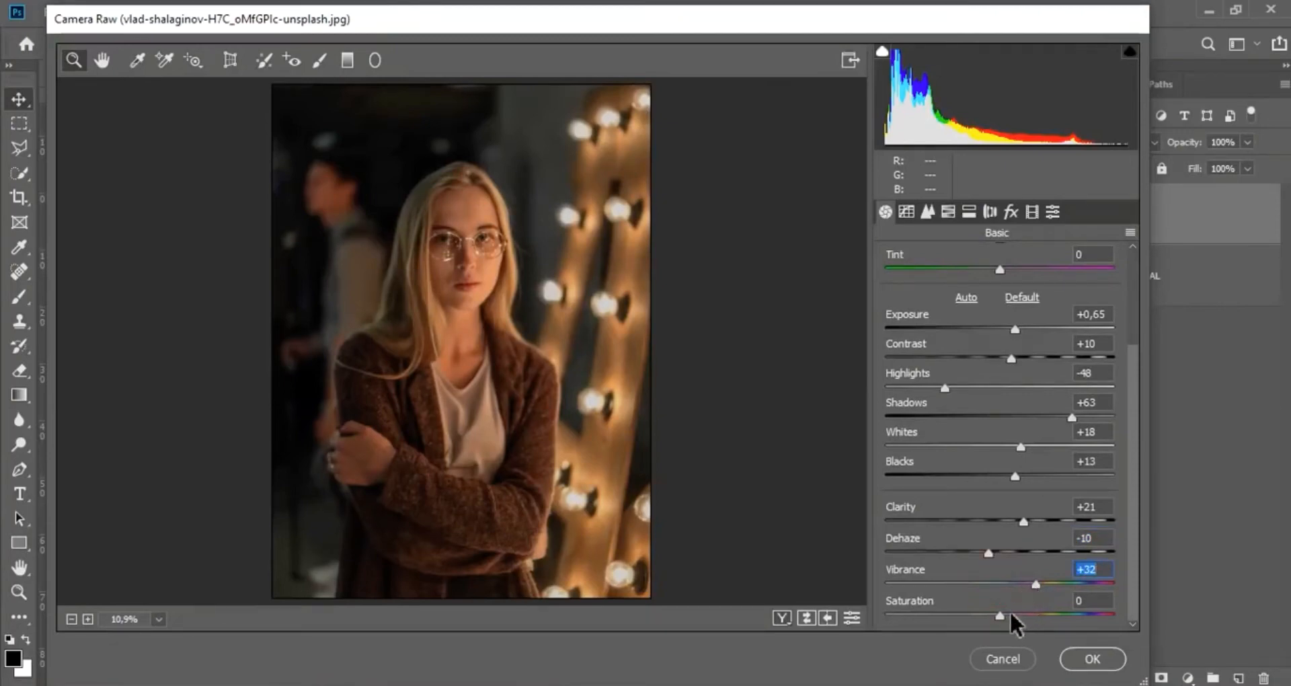
pyautogui.moveTo(996, 614); pyautogui.dragTo(980, 614)
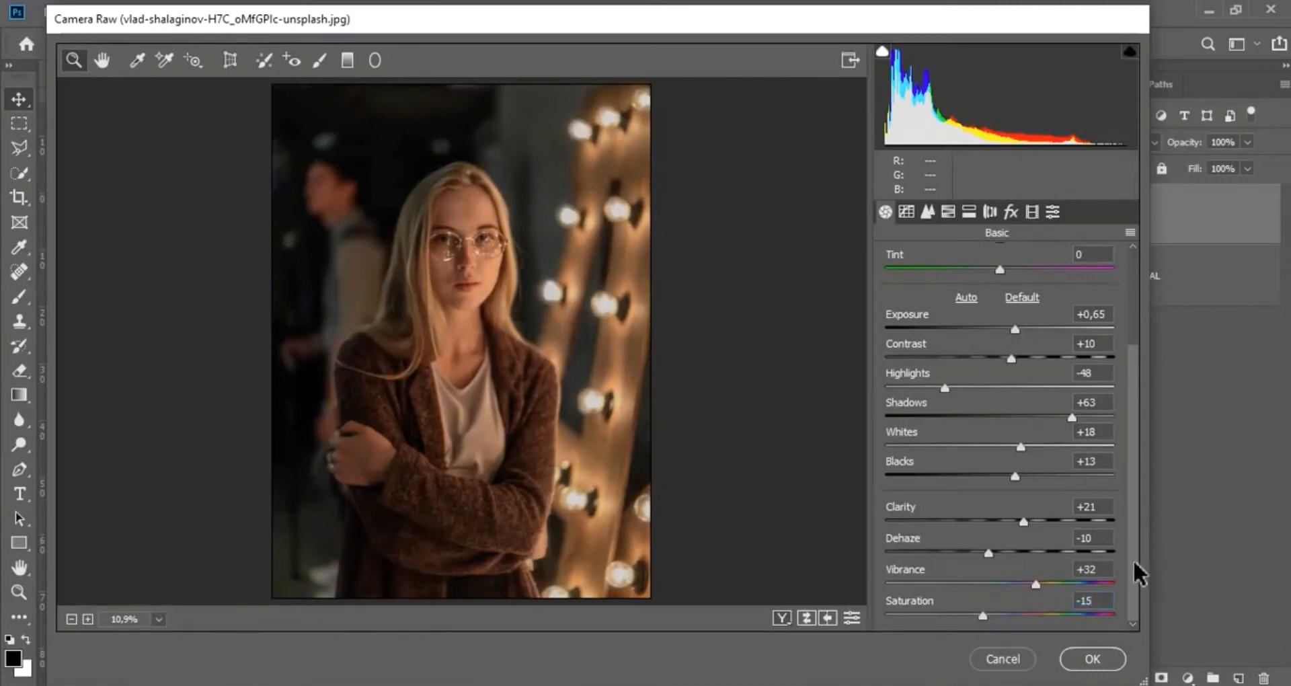
# Cool the white balance by setting Temperature to -53 and Tint to -25
pyautogui.scroll(5, 1136, 531)
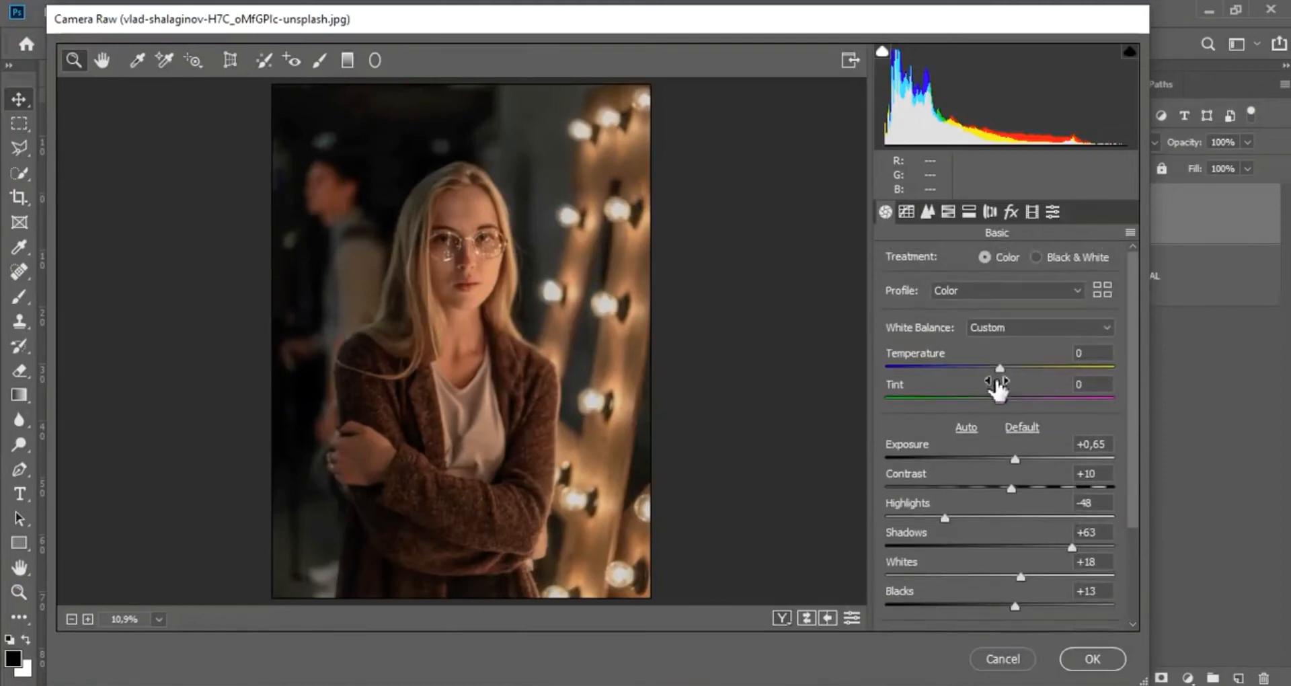
pyautogui.moveTo(998, 365); pyautogui.dragTo(937, 368)
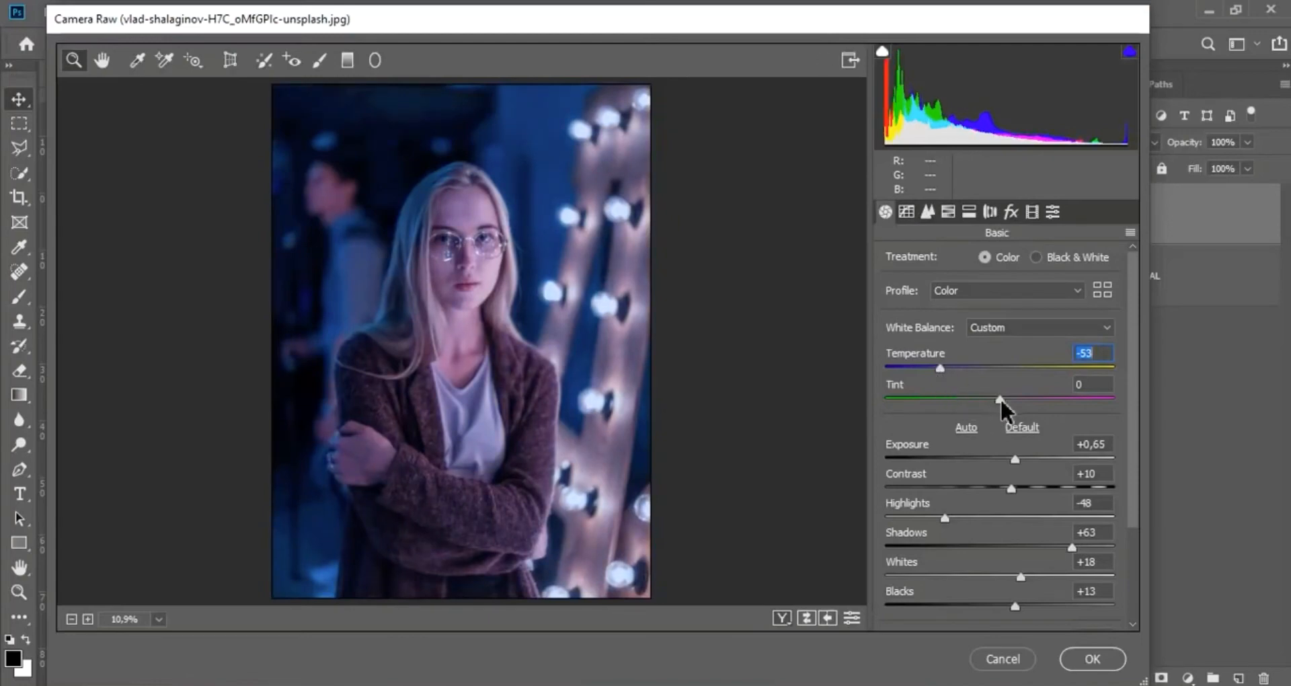
pyautogui.moveTo(999, 397); pyautogui.dragTo(971, 391)
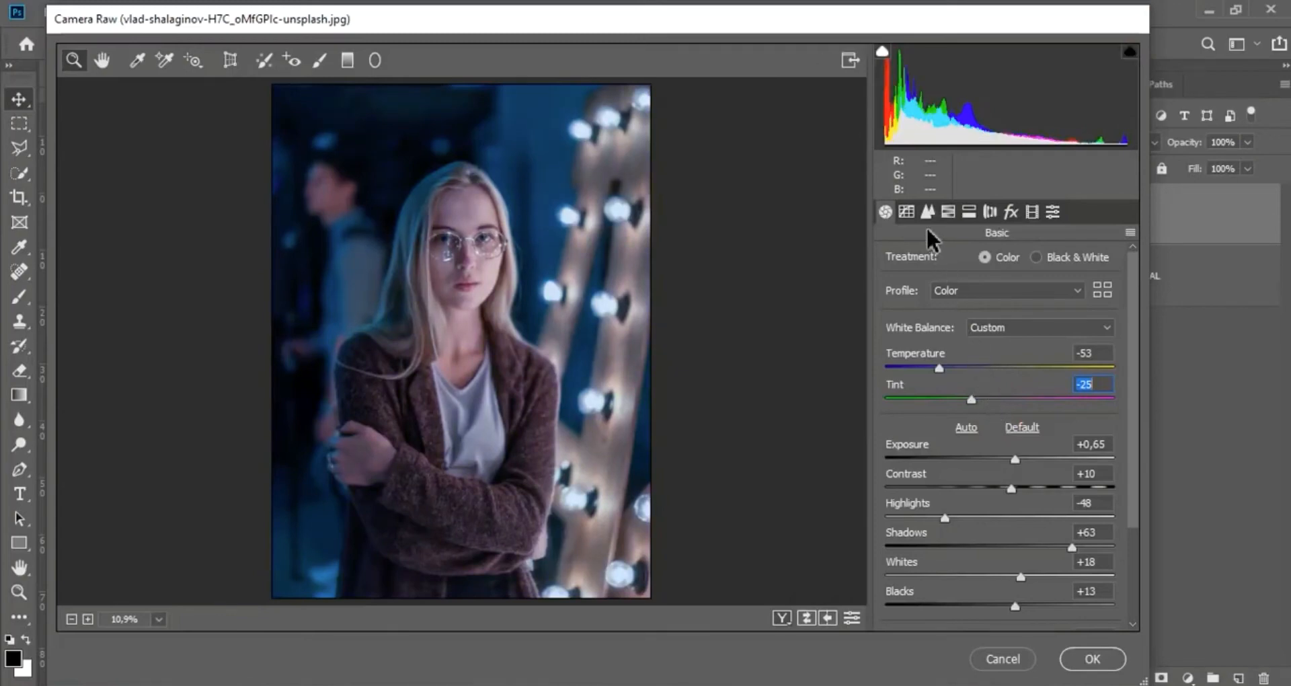
# Adjust the parametric tone curve with Highlights at +15 and Darks at +7
pyautogui.click(906, 213)
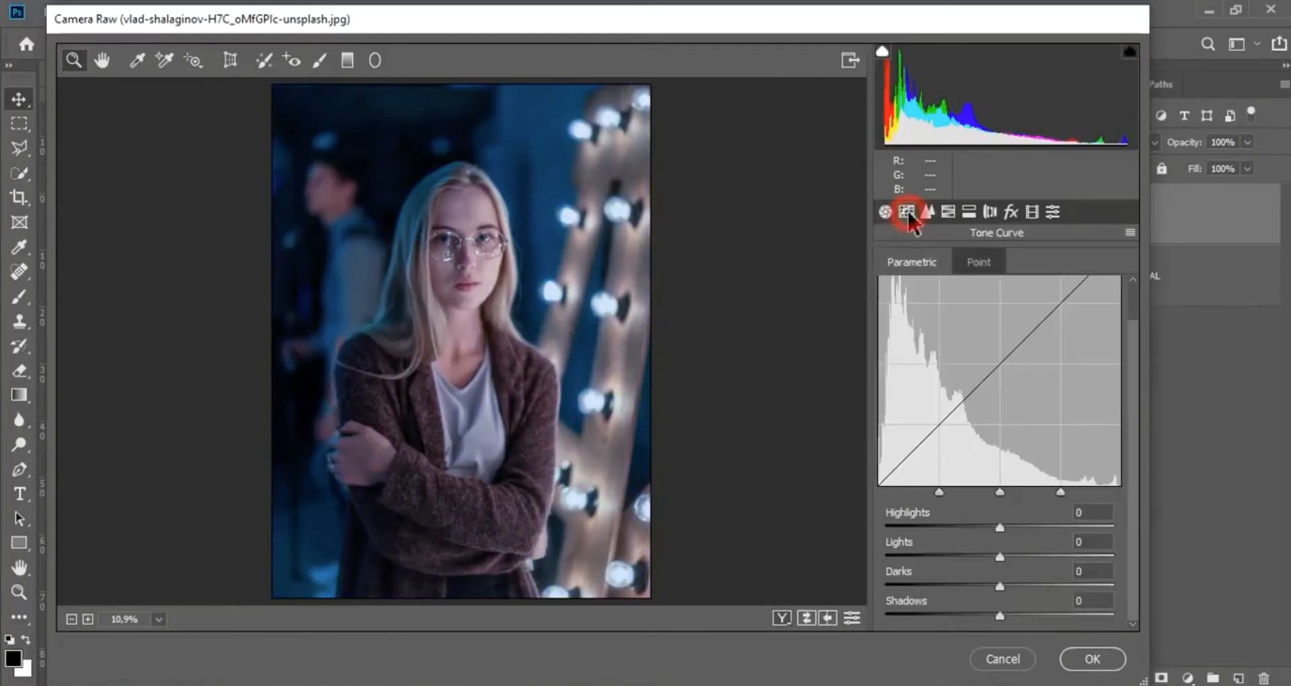
pyautogui.click(917, 260)
pyautogui.click(1130, 497)
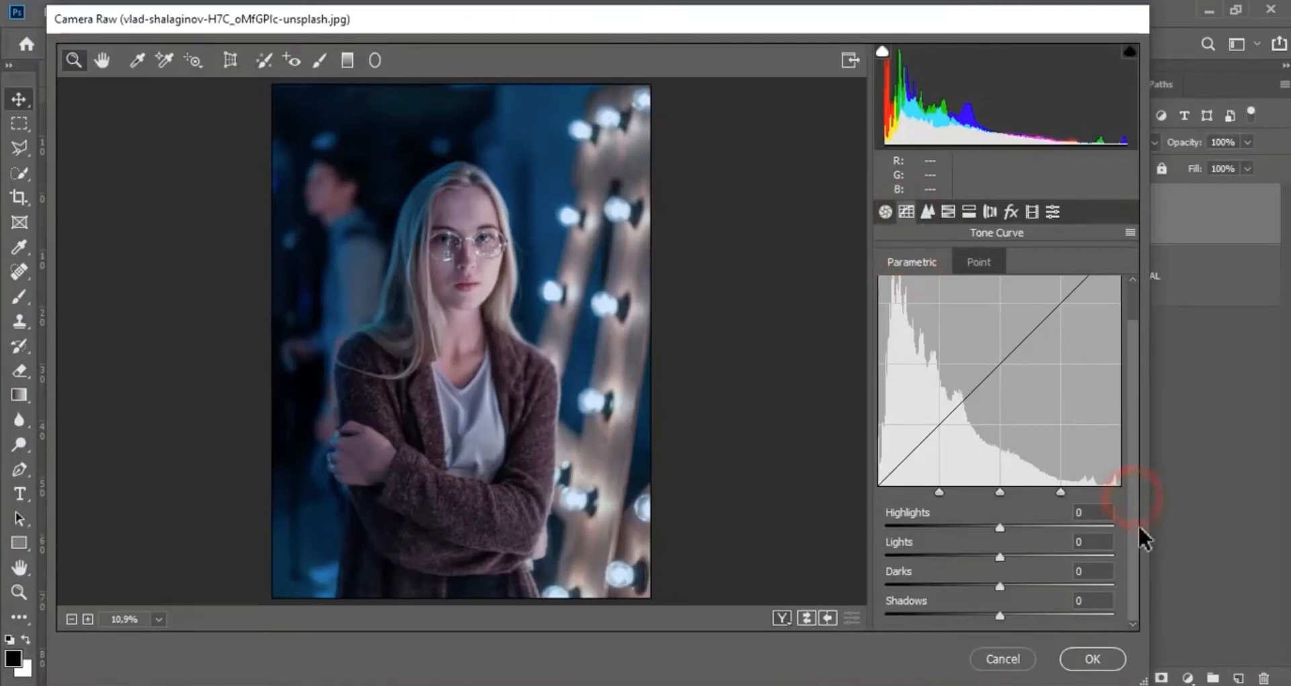
pyautogui.moveTo(999, 527); pyautogui.dragTo(1018, 526)
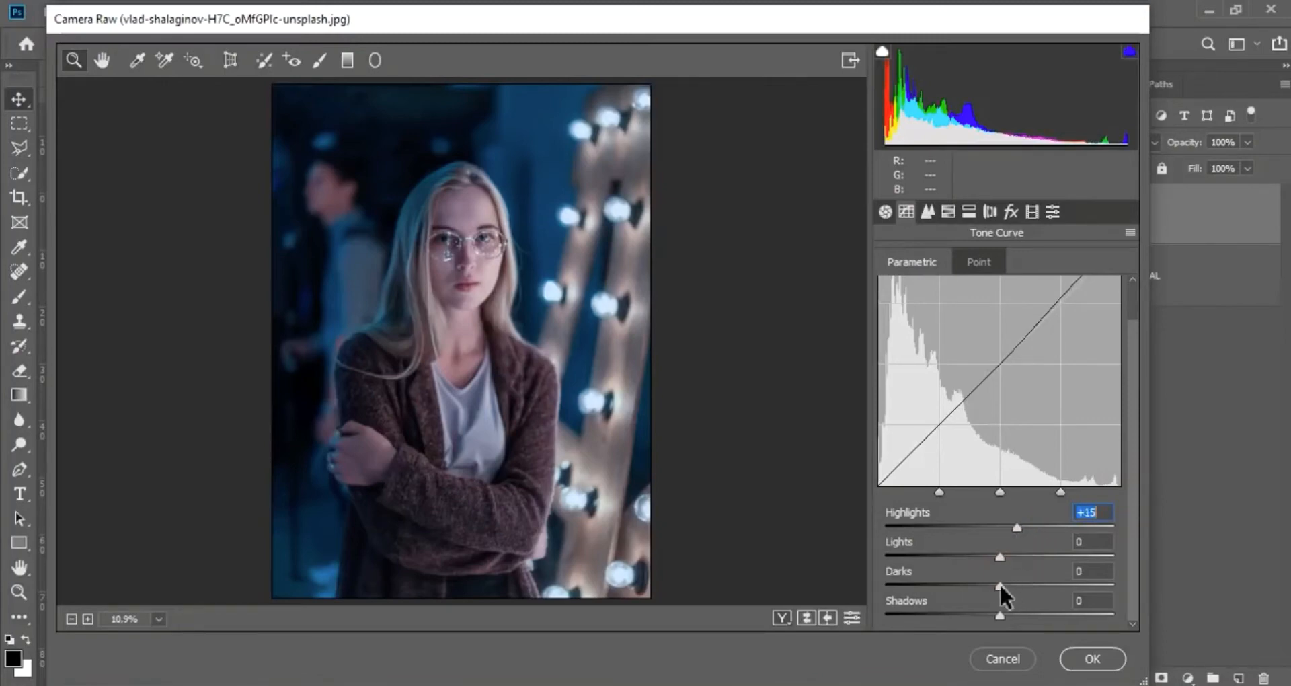
pyautogui.moveTo(1000, 585); pyautogui.dragTo(1008, 585)
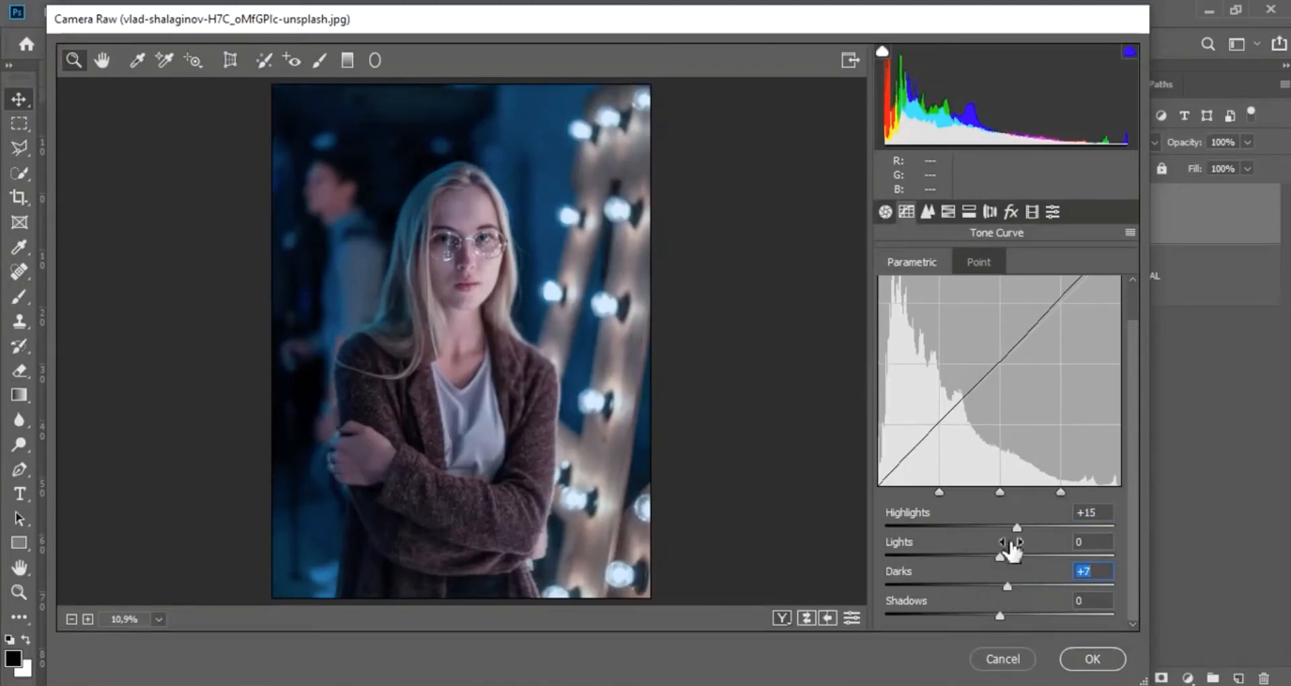
# Set the sharpening Amount to 23 and the Luminance noise reduction to 27
pyautogui.click(930, 214)
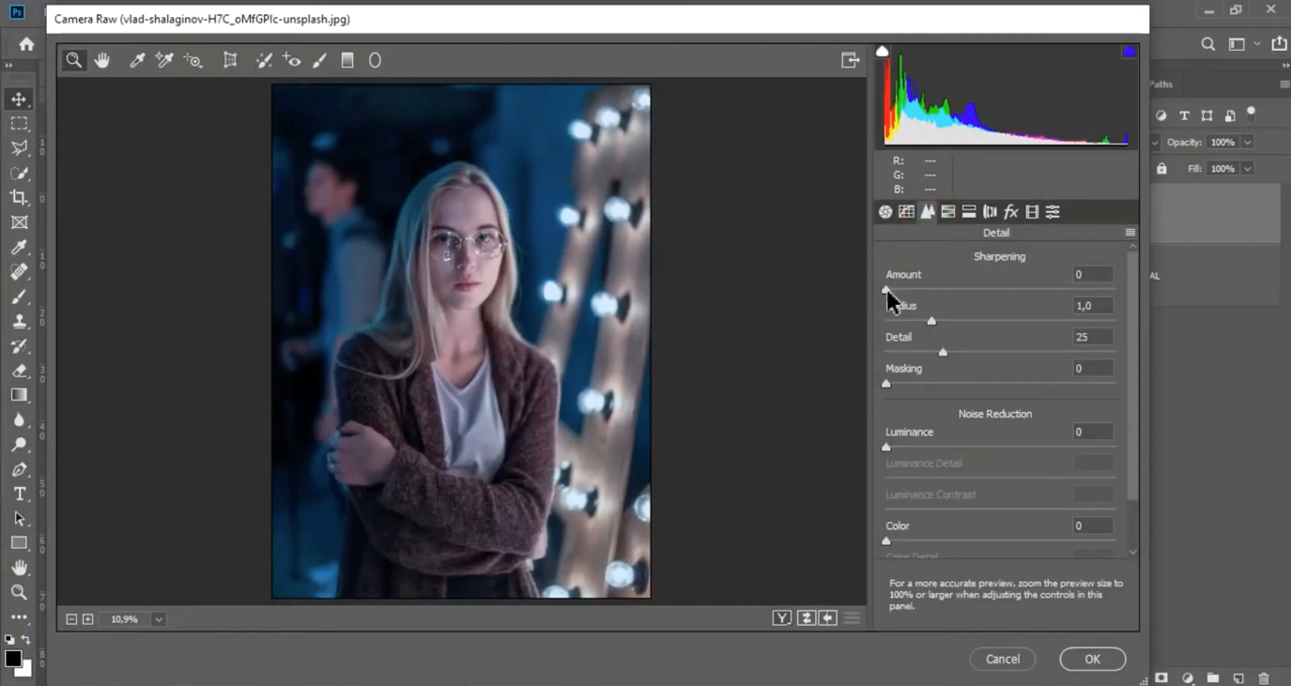
pyautogui.moveTo(886, 290); pyautogui.dragTo(921, 291)
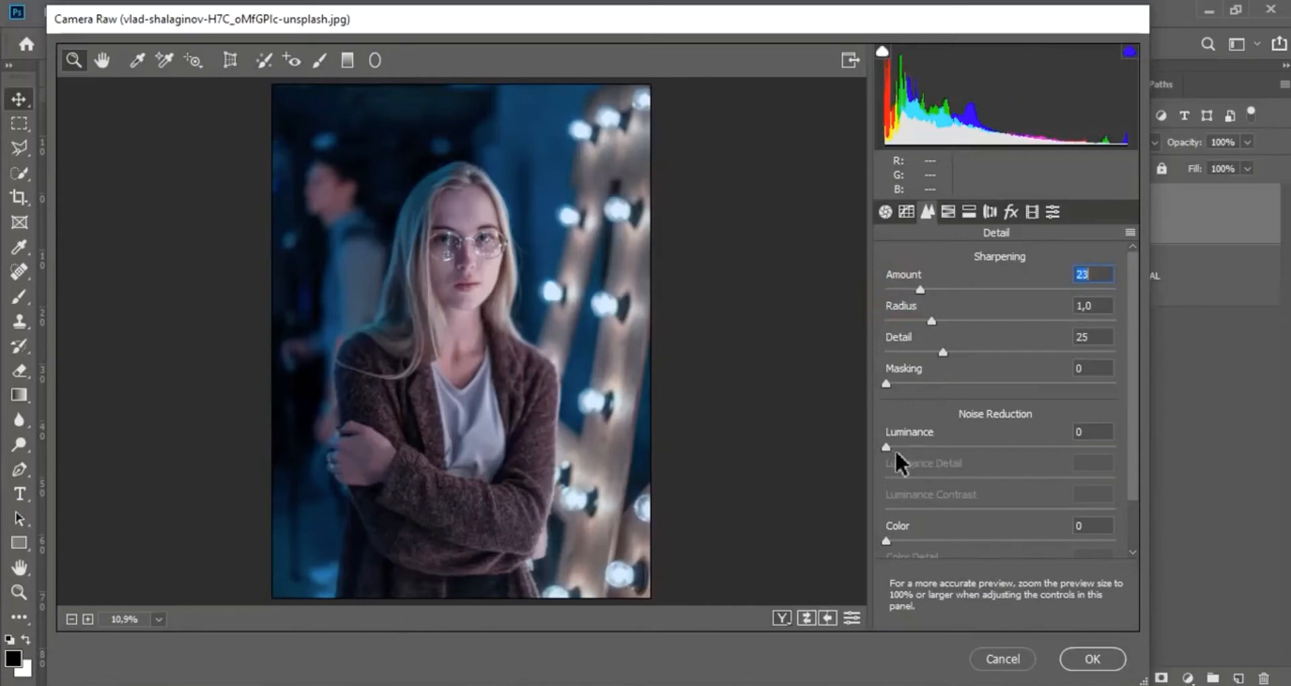
pyautogui.moveTo(891, 450); pyautogui.dragTo(950, 448)
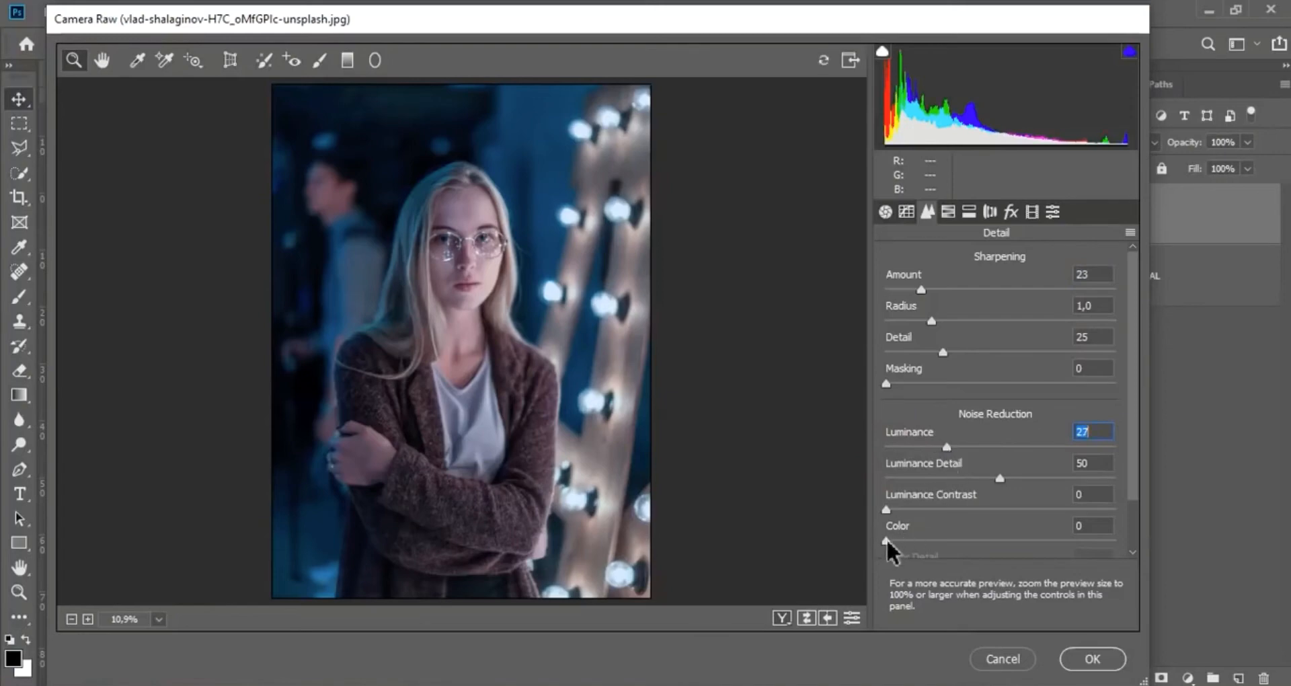
# Set the Color noise reduction to 15 and its Color Smoothness to 58
pyautogui.moveTo(885, 538); pyautogui.dragTo(919, 538)
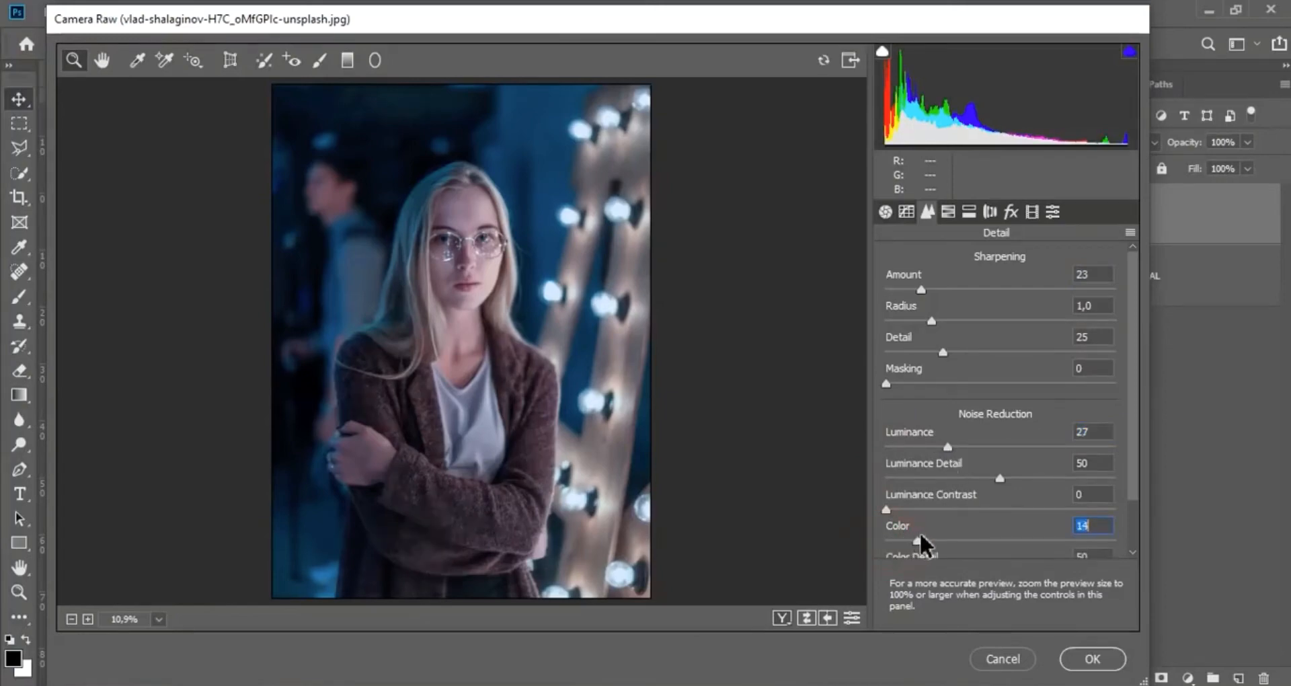
pyautogui.moveTo(1130, 490); pyautogui.dragTo(1142, 549)
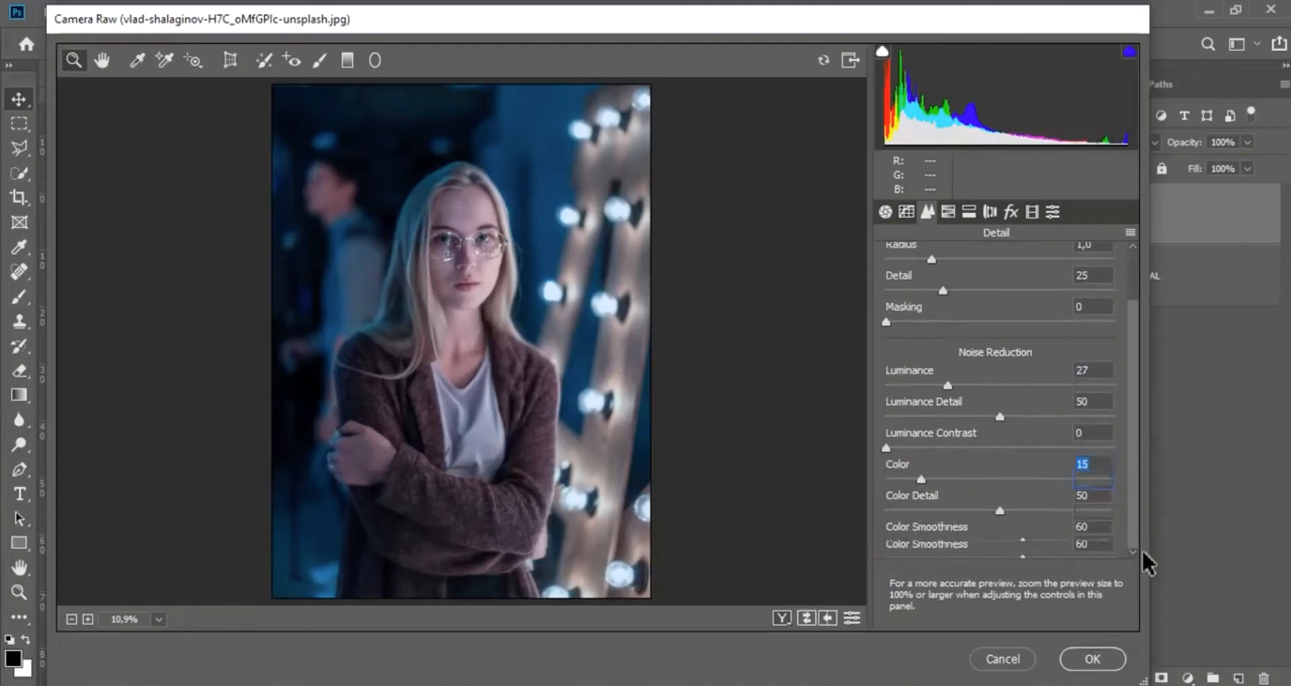
pyautogui.click(1025, 542)
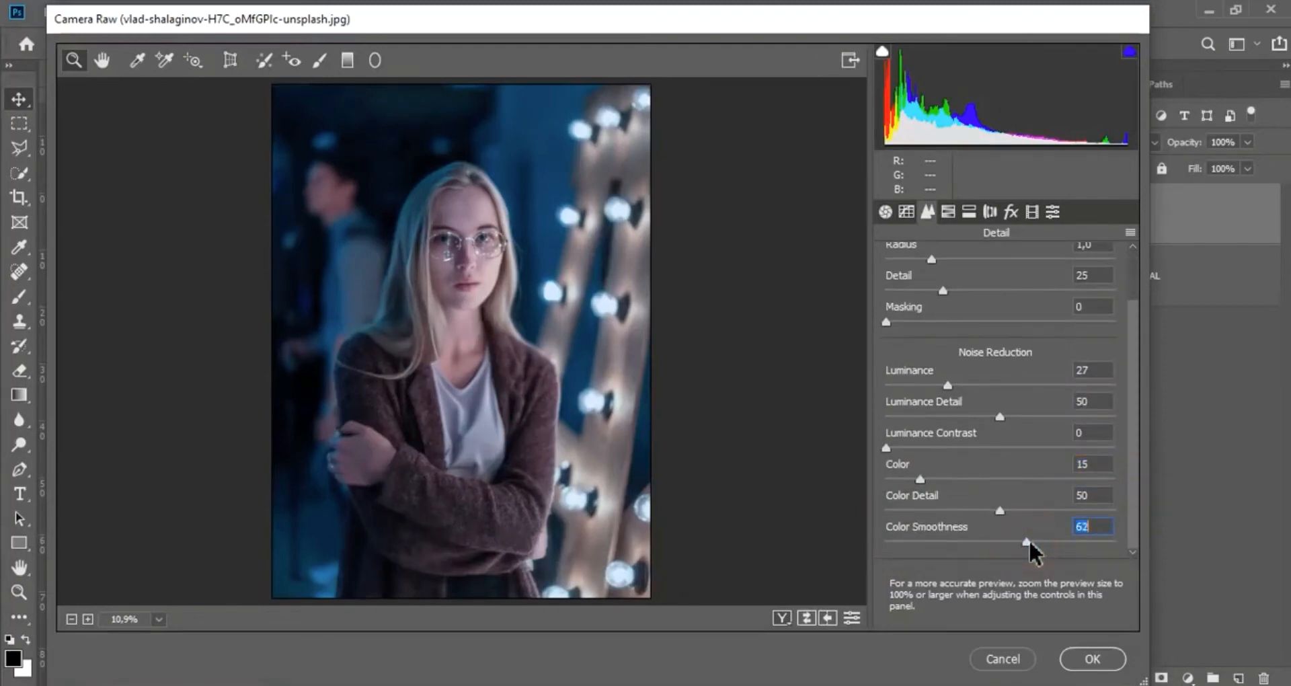
pyautogui.moveTo(1028, 540); pyautogui.dragTo(1014, 542)
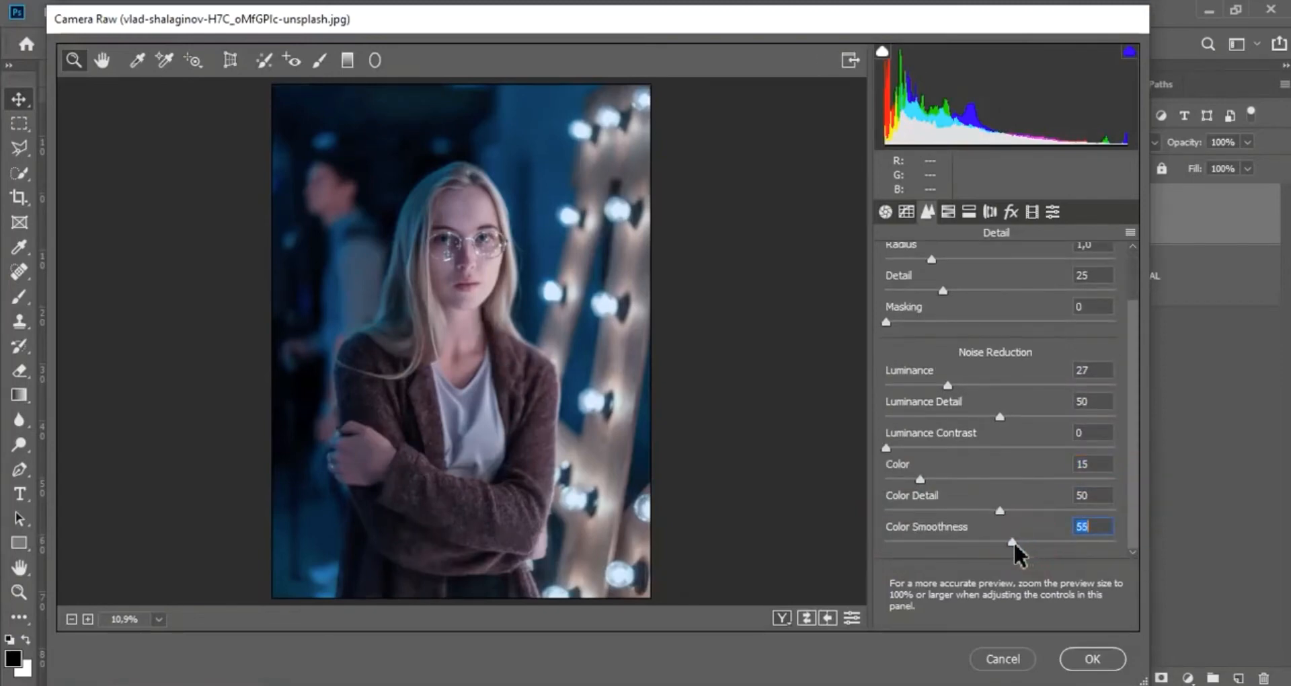
pyautogui.click(922, 478)
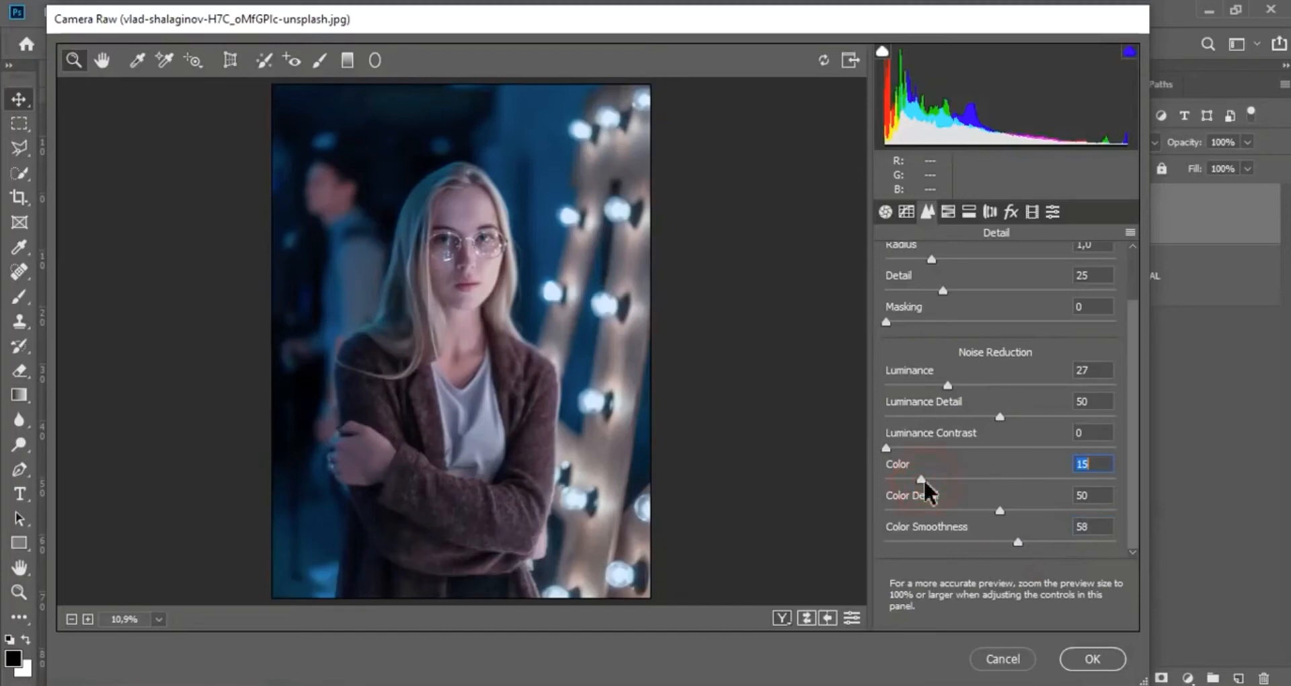
# Shift the HSL hues by setting Reds to -50, Aquas to +66, Blues to -16 and Purples to +6
pyautogui.click(948, 216)
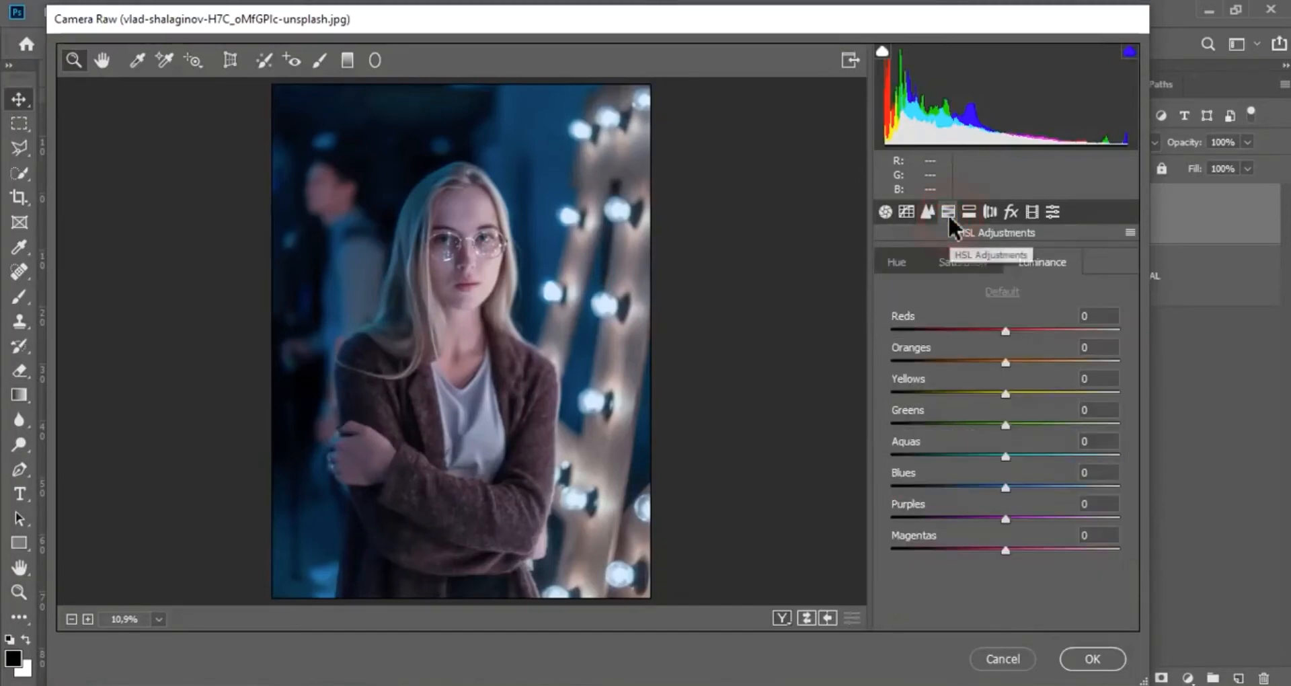
pyautogui.click(895, 263)
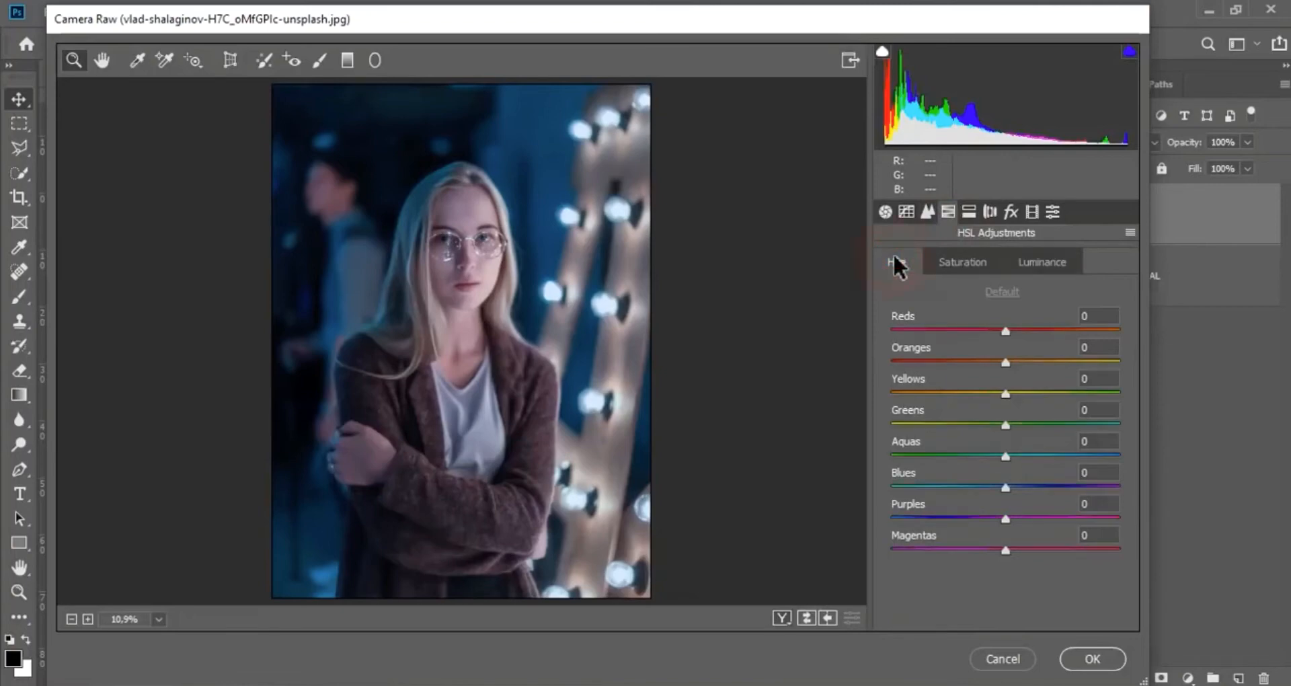
pyautogui.moveTo(1005, 329); pyautogui.dragTo(948, 330)
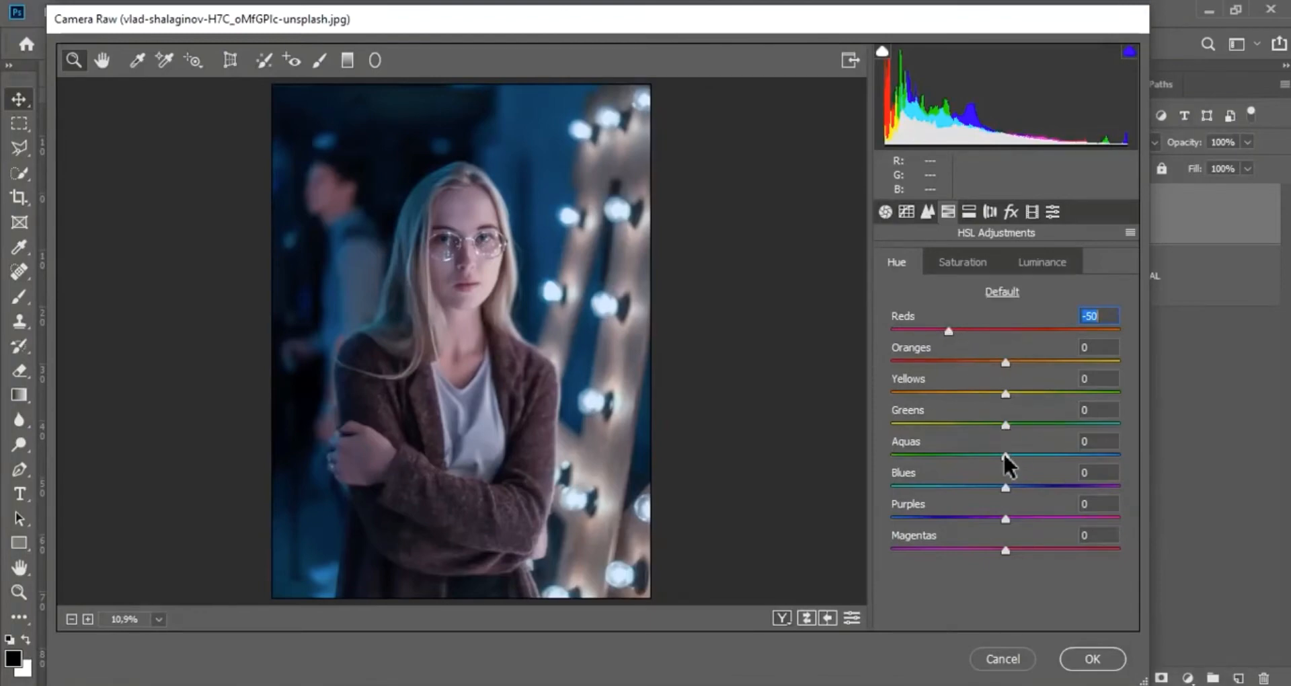
pyautogui.moveTo(1005, 455); pyautogui.dragTo(1079, 467)
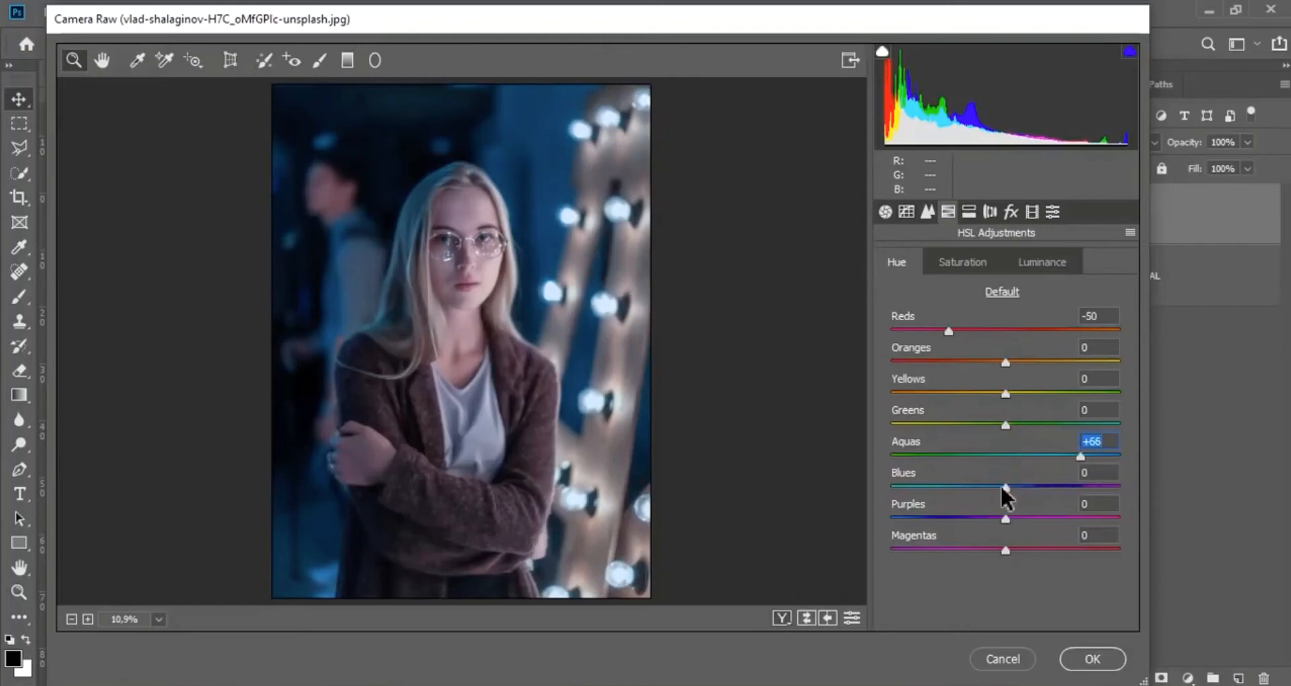
pyautogui.moveTo(1005, 484); pyautogui.dragTo(1010, 511)
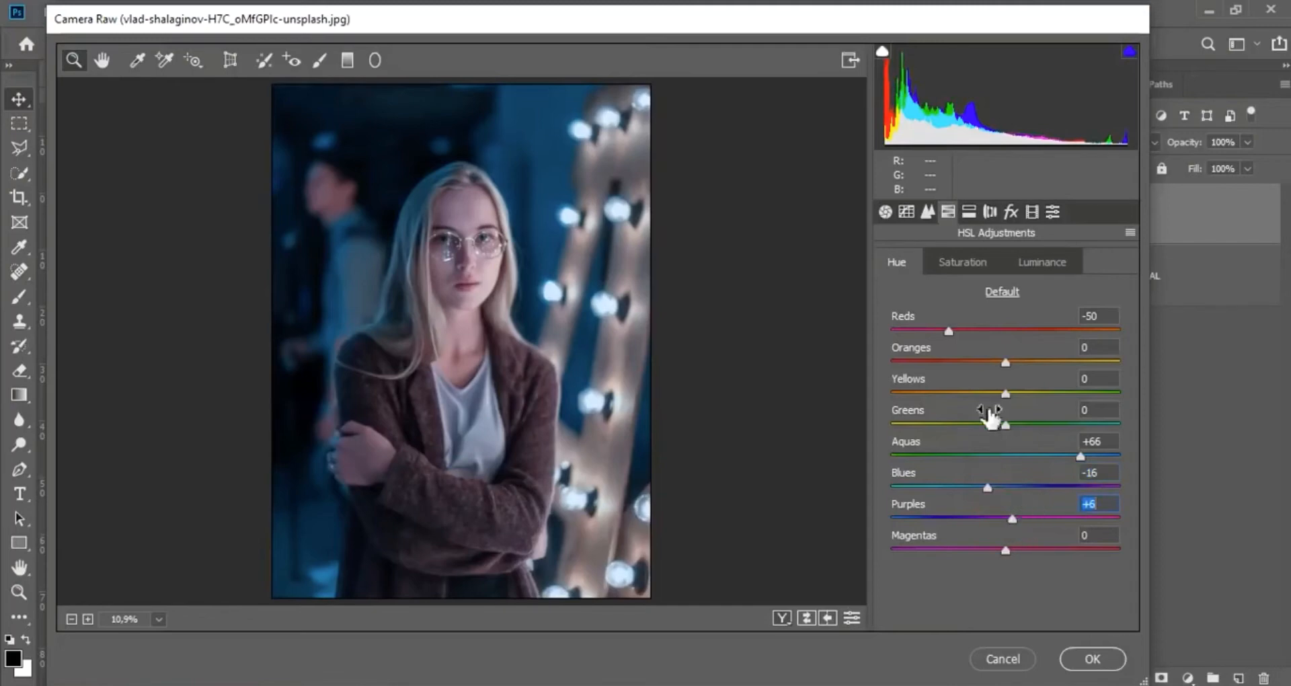
# Set the HSL saturation of Reds to -26, Oranges to -43 and Blues to +50, and the luminance of Aquas to +8 and Blues to +20
pyautogui.click(965, 256)
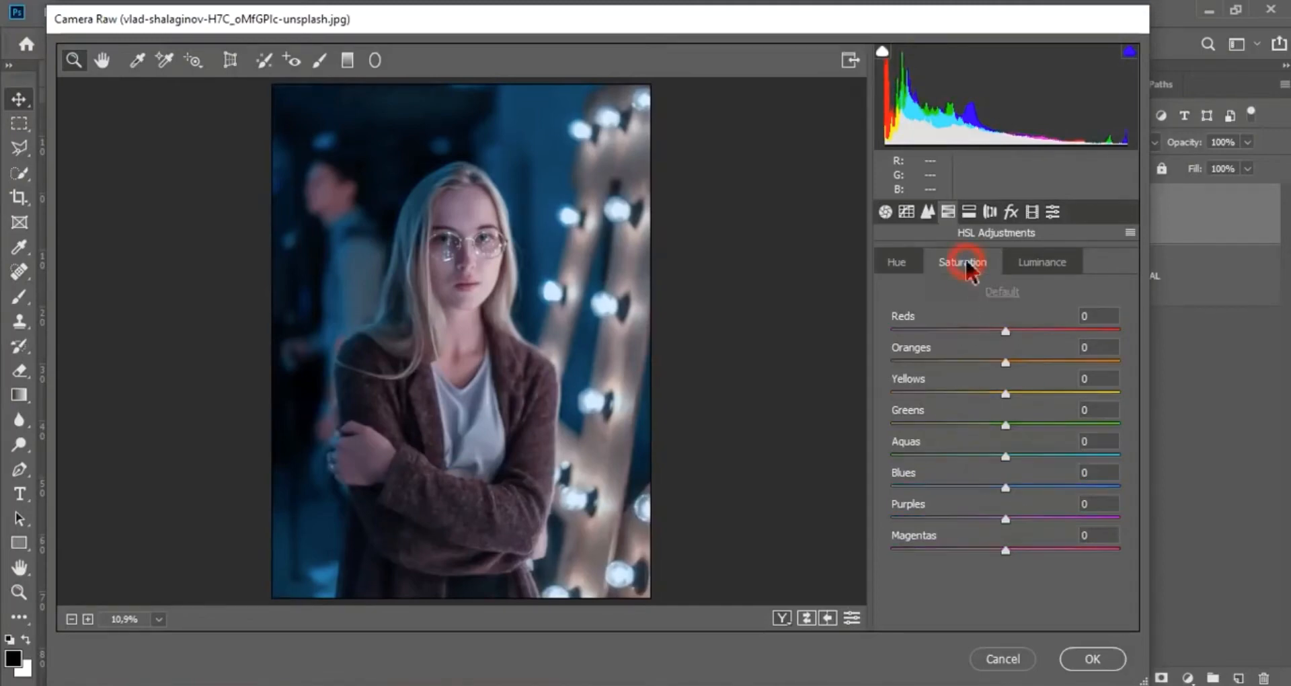
pyautogui.moveTo(1004, 330); pyautogui.dragTo(953, 362)
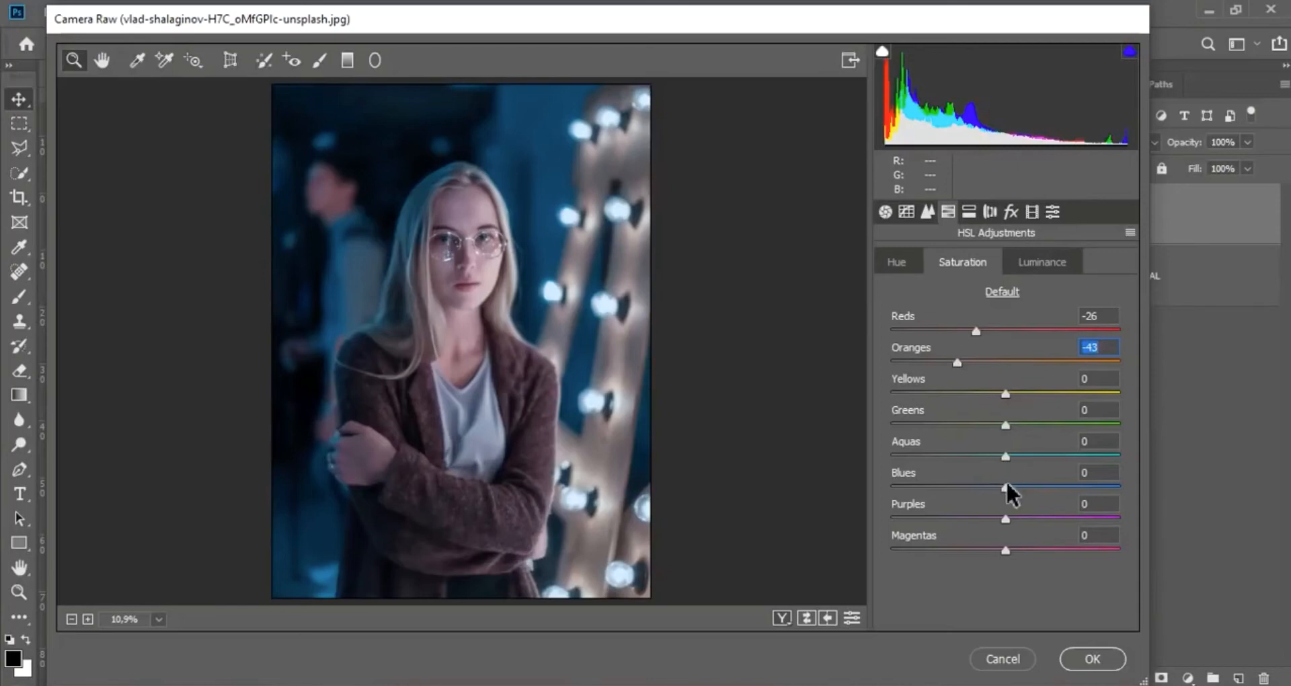
pyautogui.moveTo(1005, 486); pyautogui.dragTo(1069, 496)
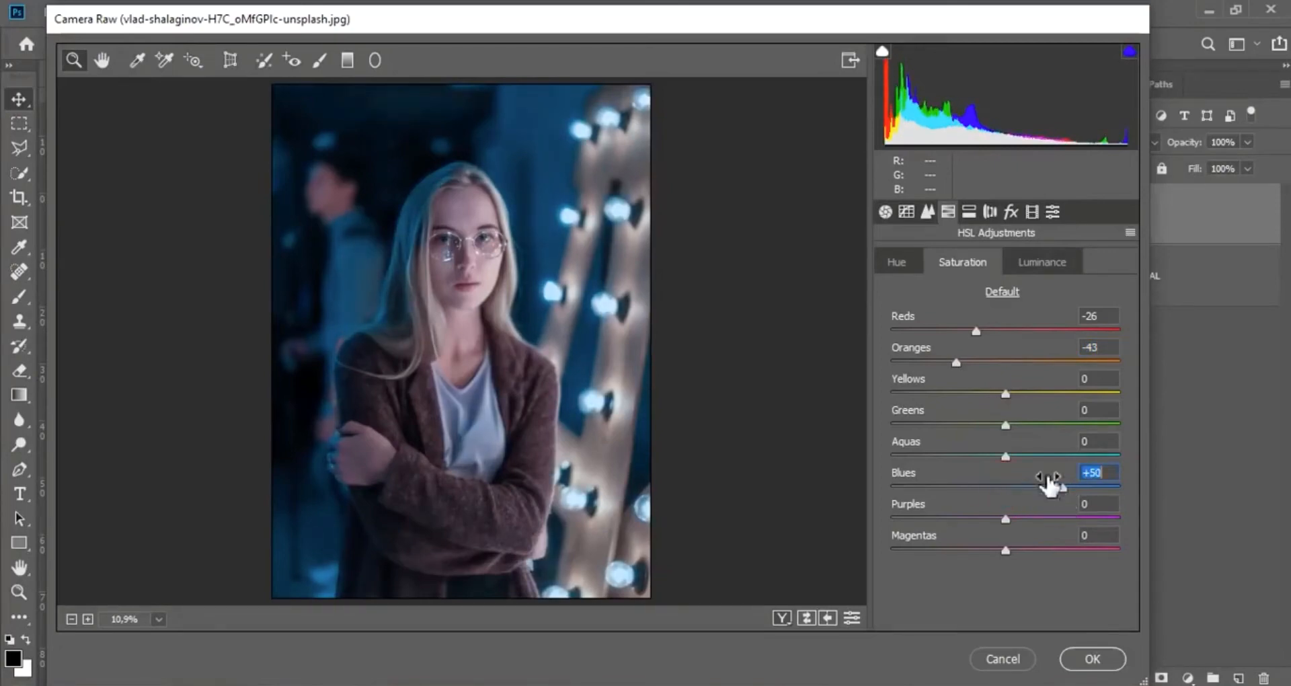
pyautogui.click(1068, 254)
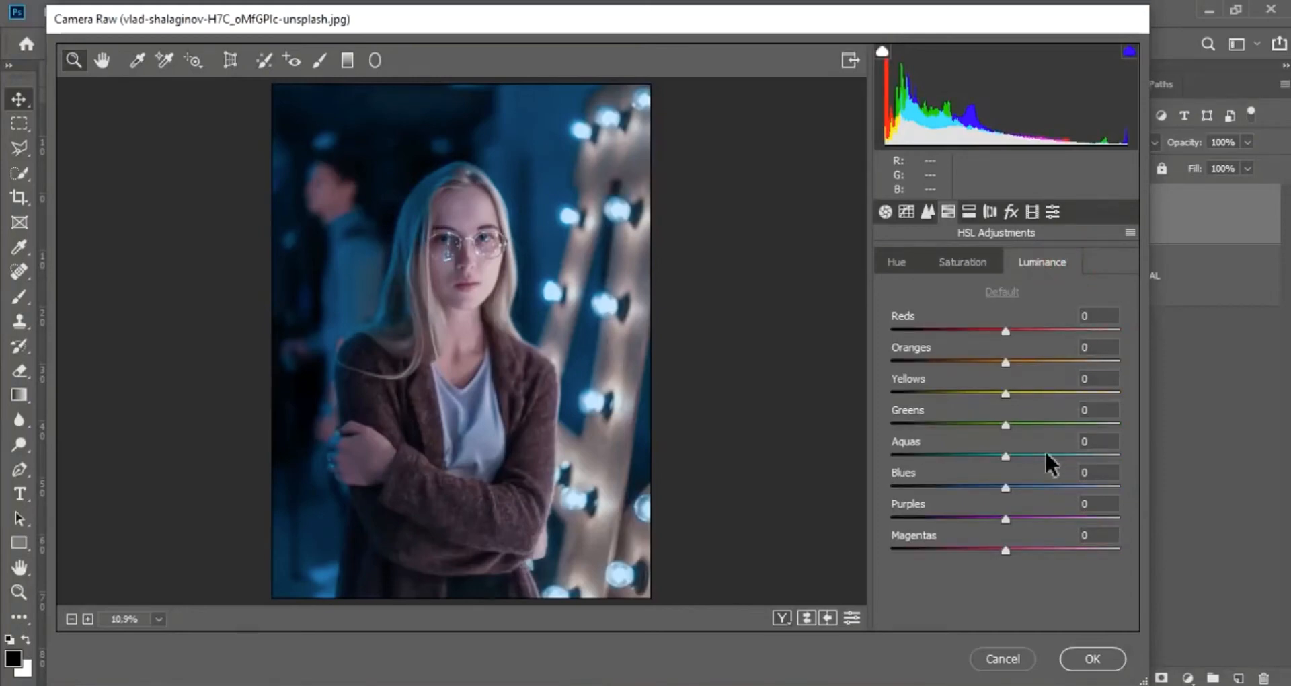
pyautogui.moveTo(1007, 455); pyautogui.dragTo(1031, 482)
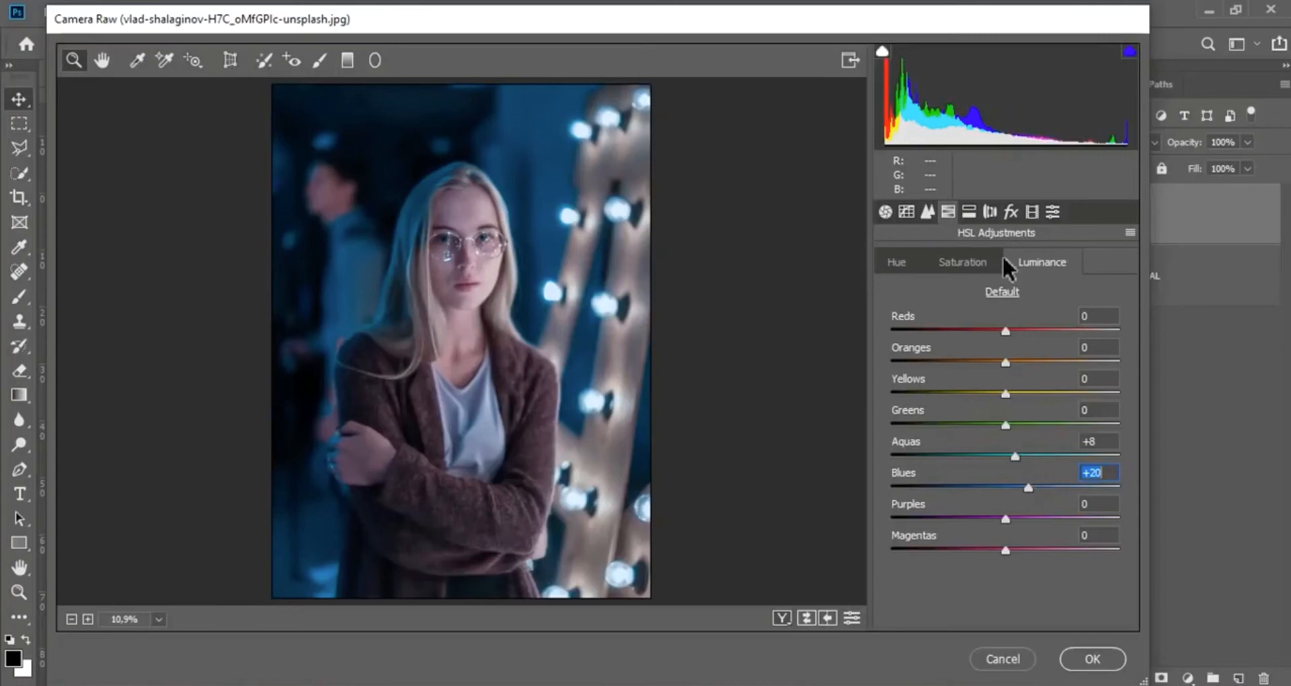
# Apply split toning with highlights at Hue 36 and Saturation 18, and shadows at Hue 218 and Saturation 10
pyautogui.click(969, 212)
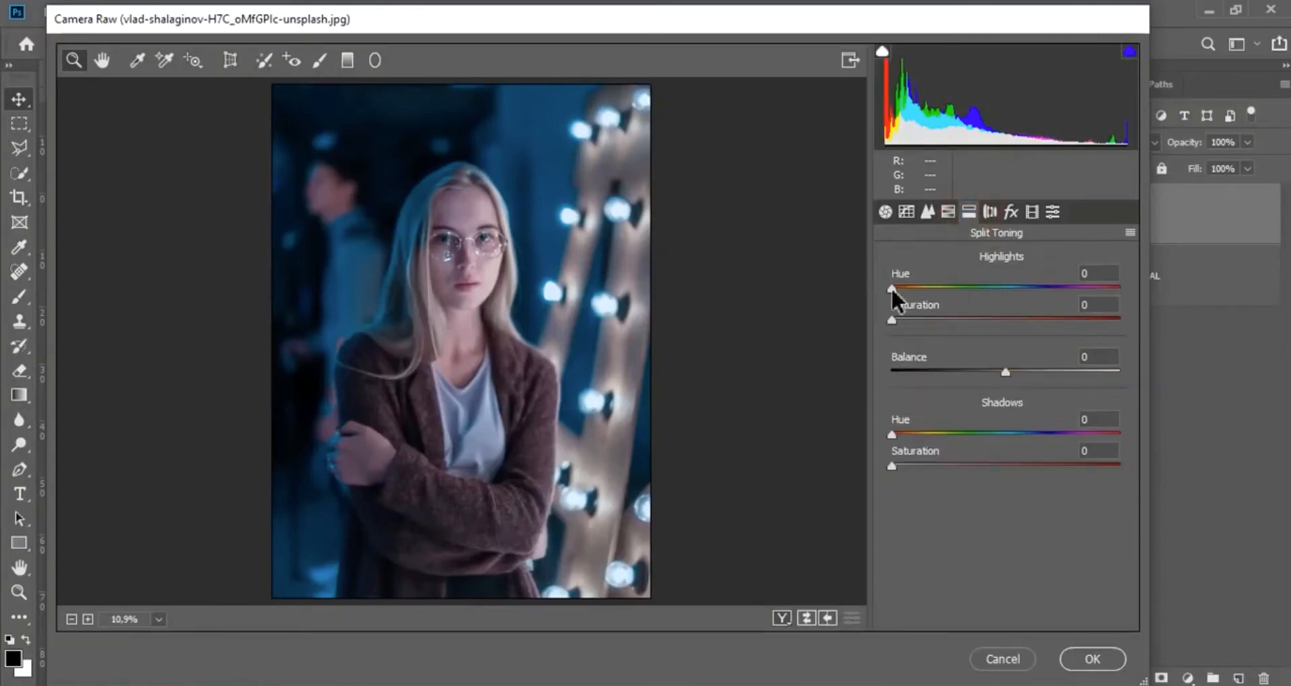
pyautogui.moveTo(892, 291); pyautogui.dragTo(915, 291)
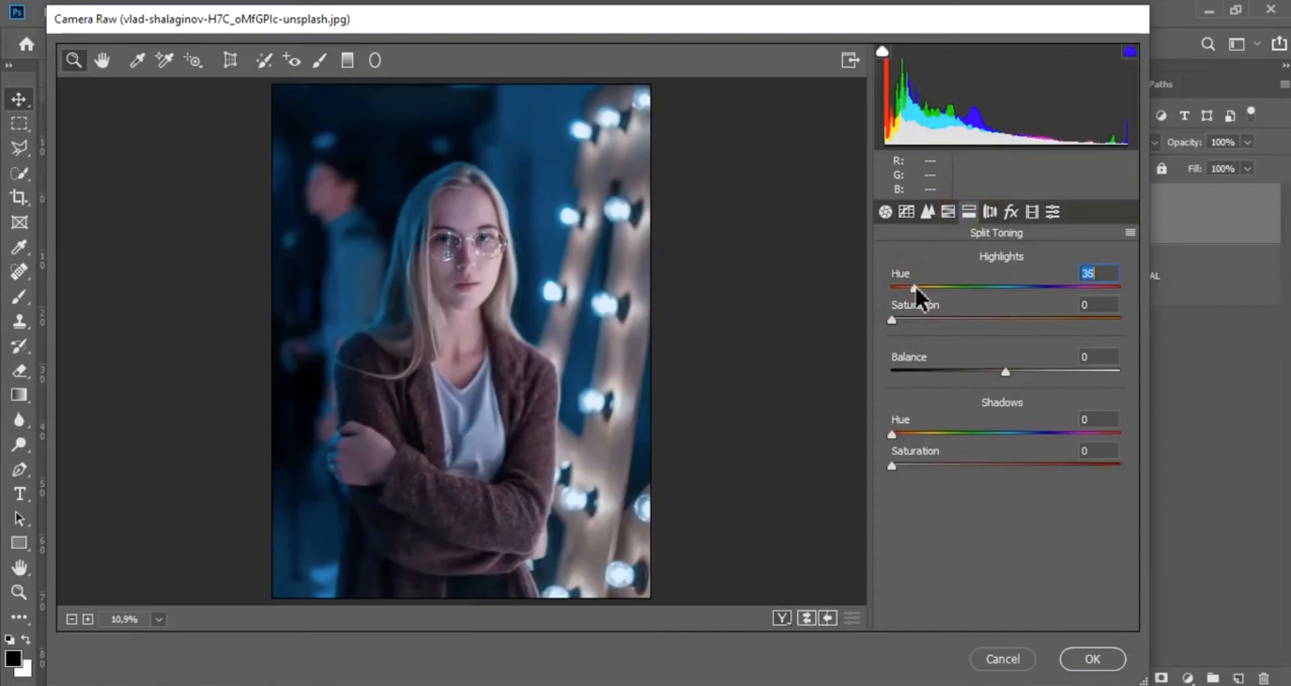
pyautogui.moveTo(893, 320); pyautogui.dragTo(932, 317)
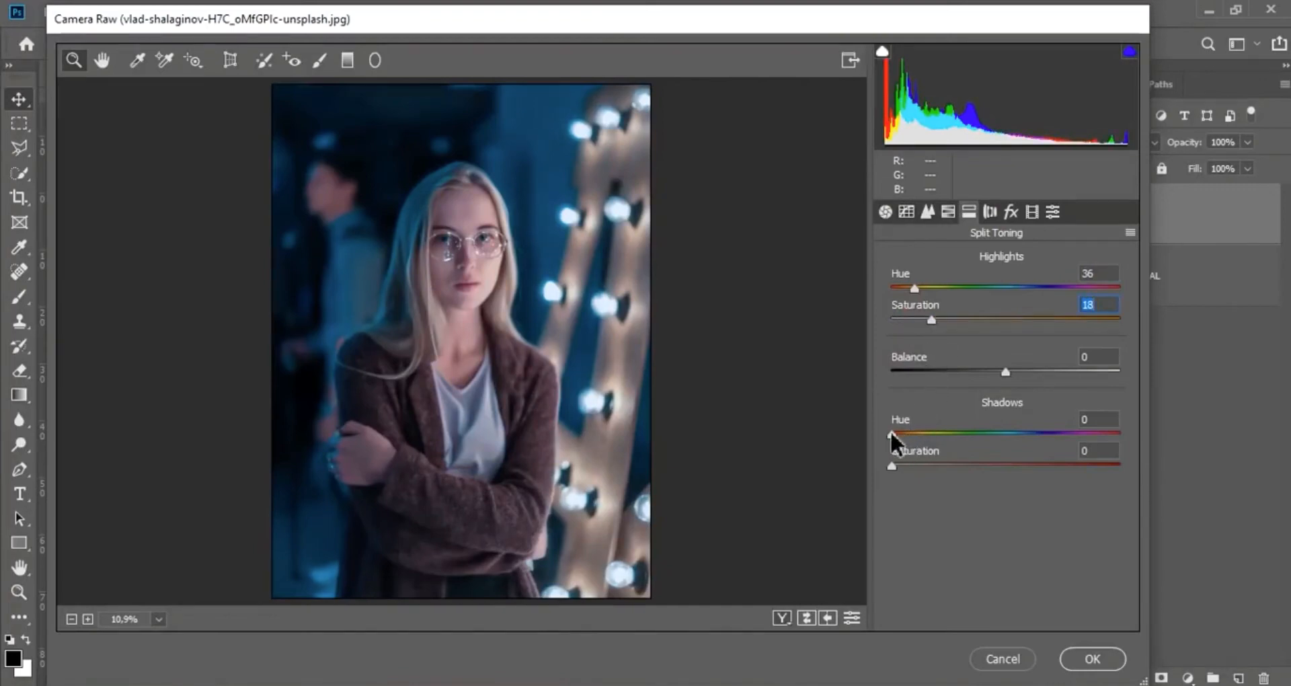
pyautogui.moveTo(893, 433); pyautogui.dragTo(1029, 434)
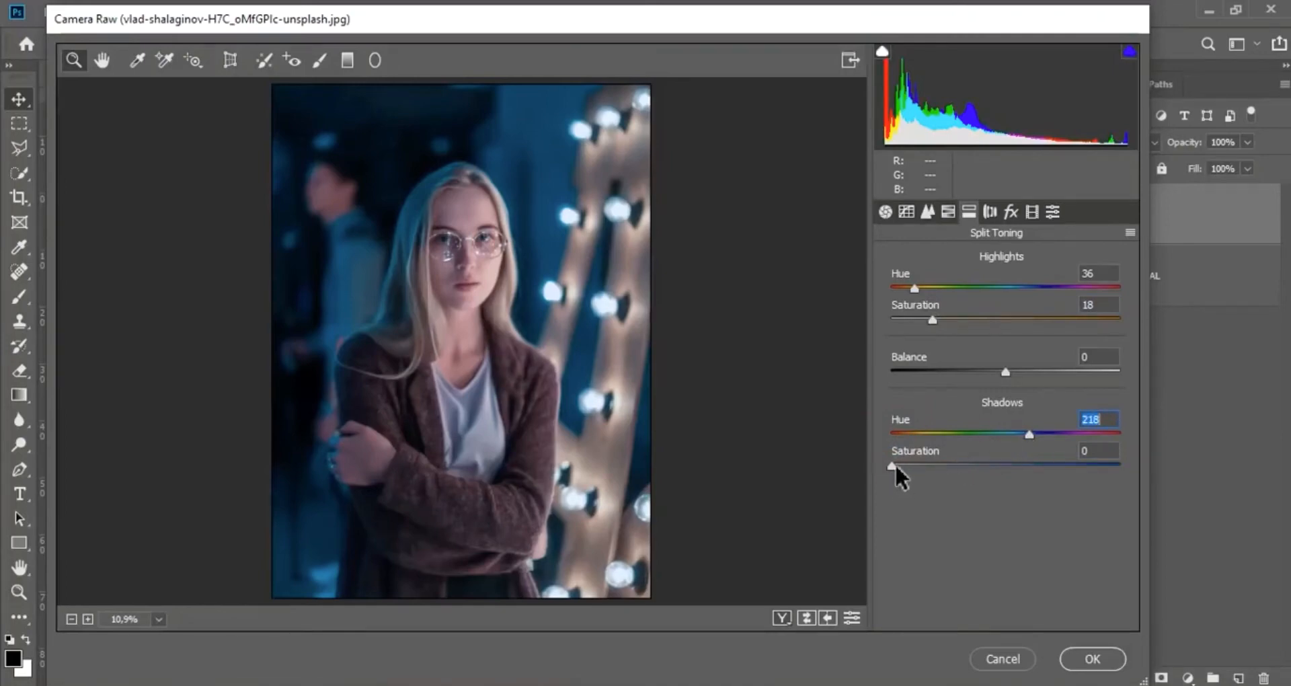
pyautogui.moveTo(892, 466); pyautogui.dragTo(918, 466)
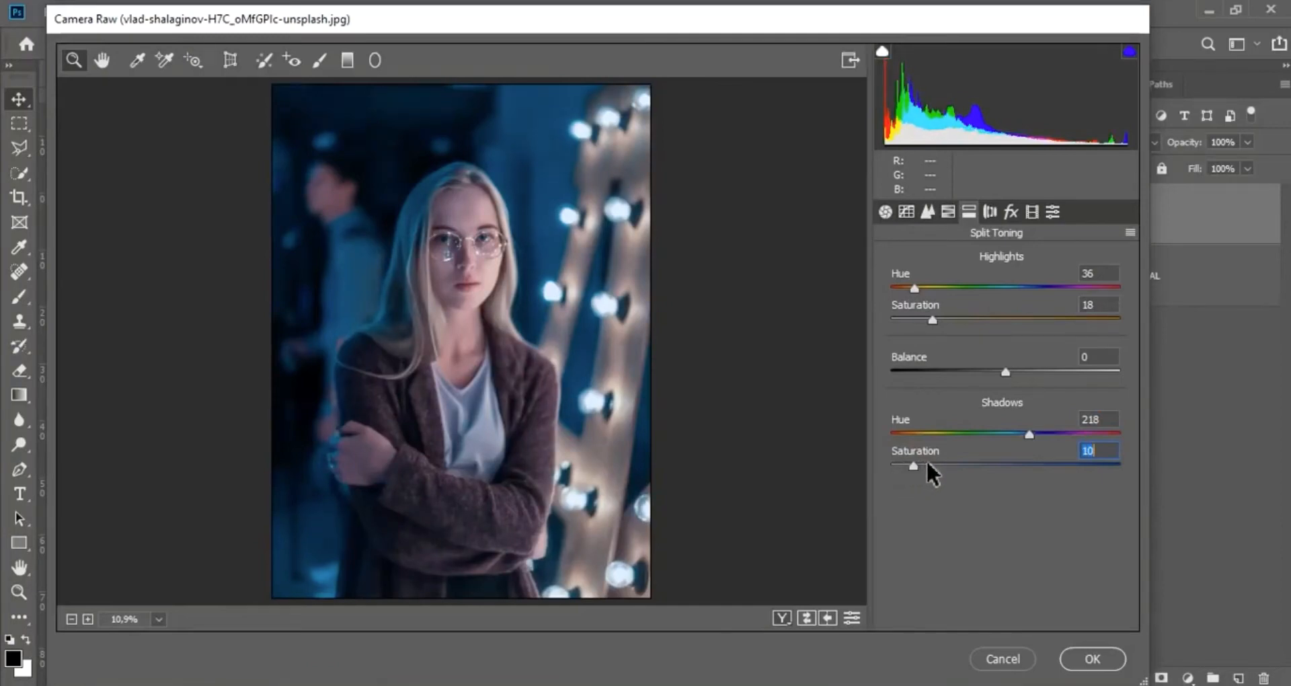
# In the calibration settings, set the shadows Tint to +8 and the Red Primary to Hue +22 and Saturation +12
pyautogui.click(1032, 212)
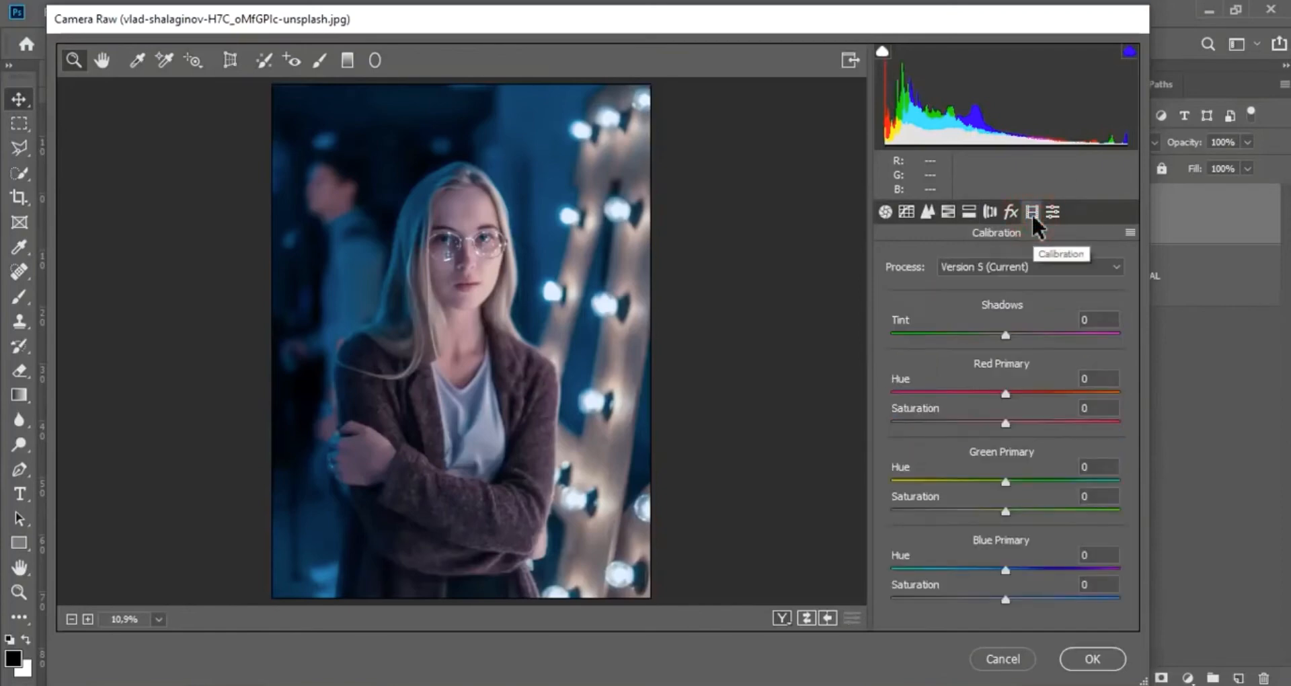
pyautogui.moveTo(1006, 333)
pyautogui.mouseDown()
pyautogui.moveTo(1017, 329)
pyautogui.moveTo(983, 335)
pyautogui.moveTo(1015, 329)
pyautogui.mouseUp()
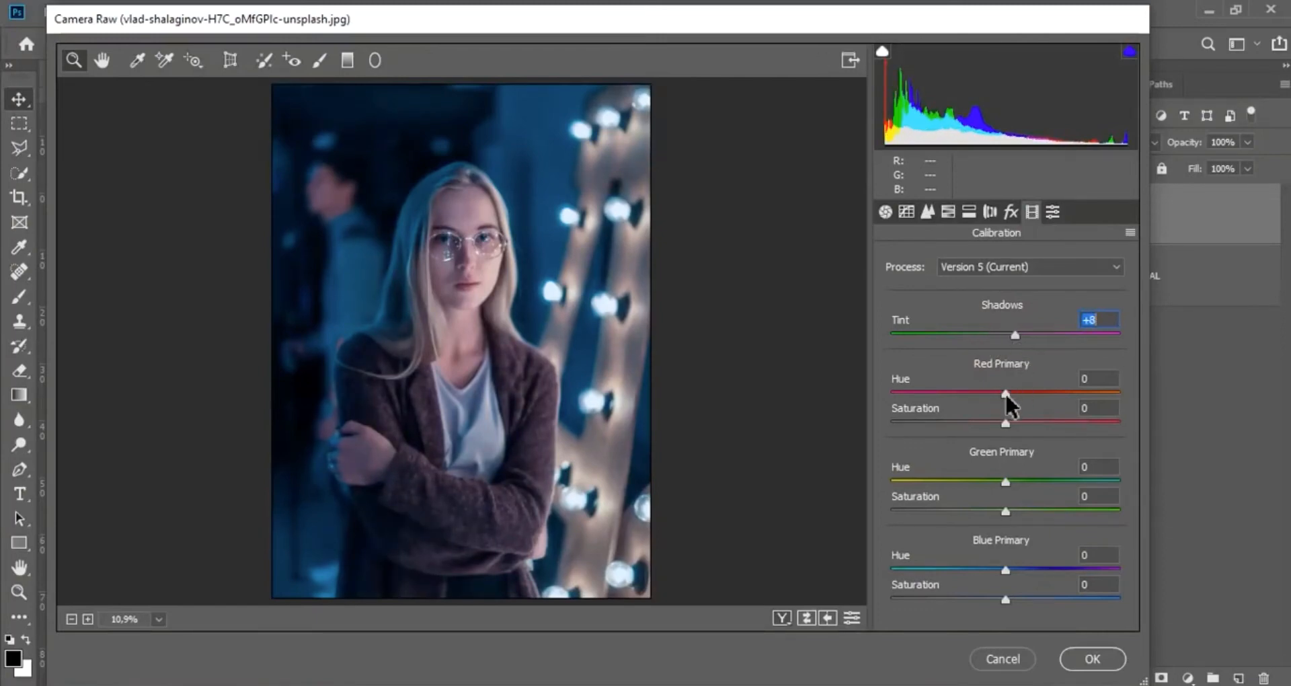
pyautogui.moveTo(1007, 396); pyautogui.dragTo(1021, 424)
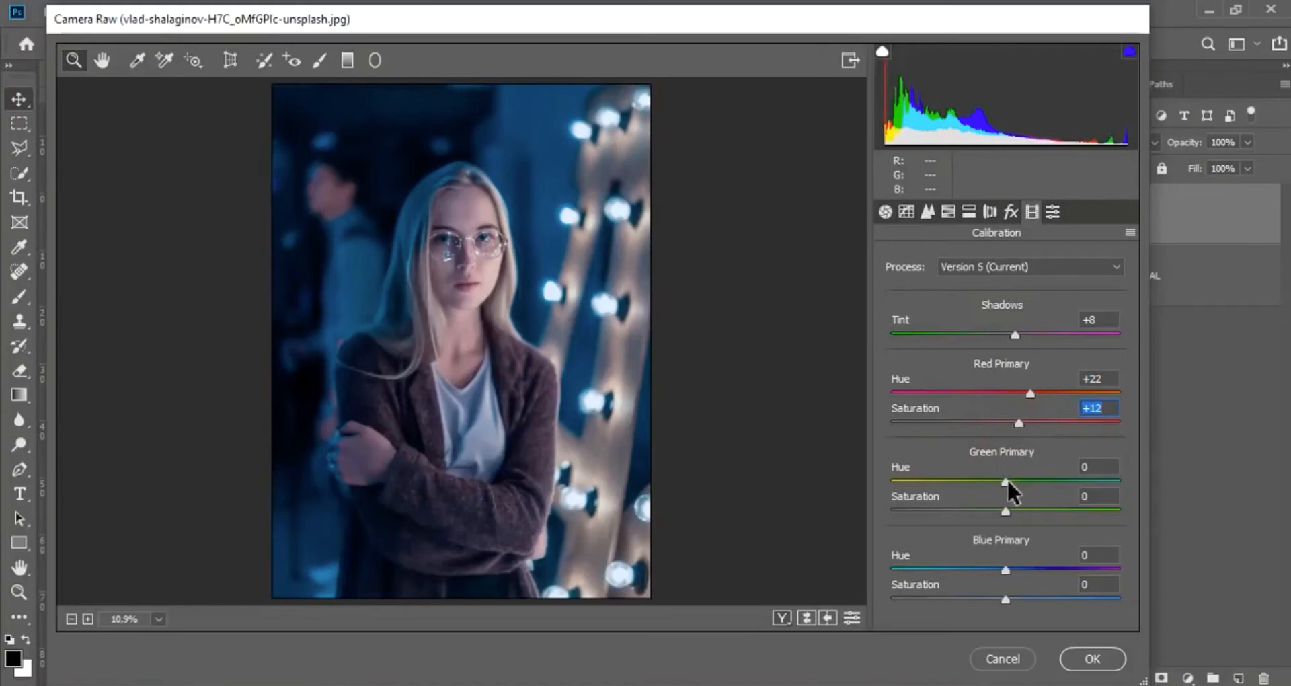
# Calibrate the Green Primary to Hue +87 and Saturation +67, and the Blue Primary to Hue +39 and Saturation -26
pyautogui.moveTo(1005, 477); pyautogui.dragTo(1105, 479)
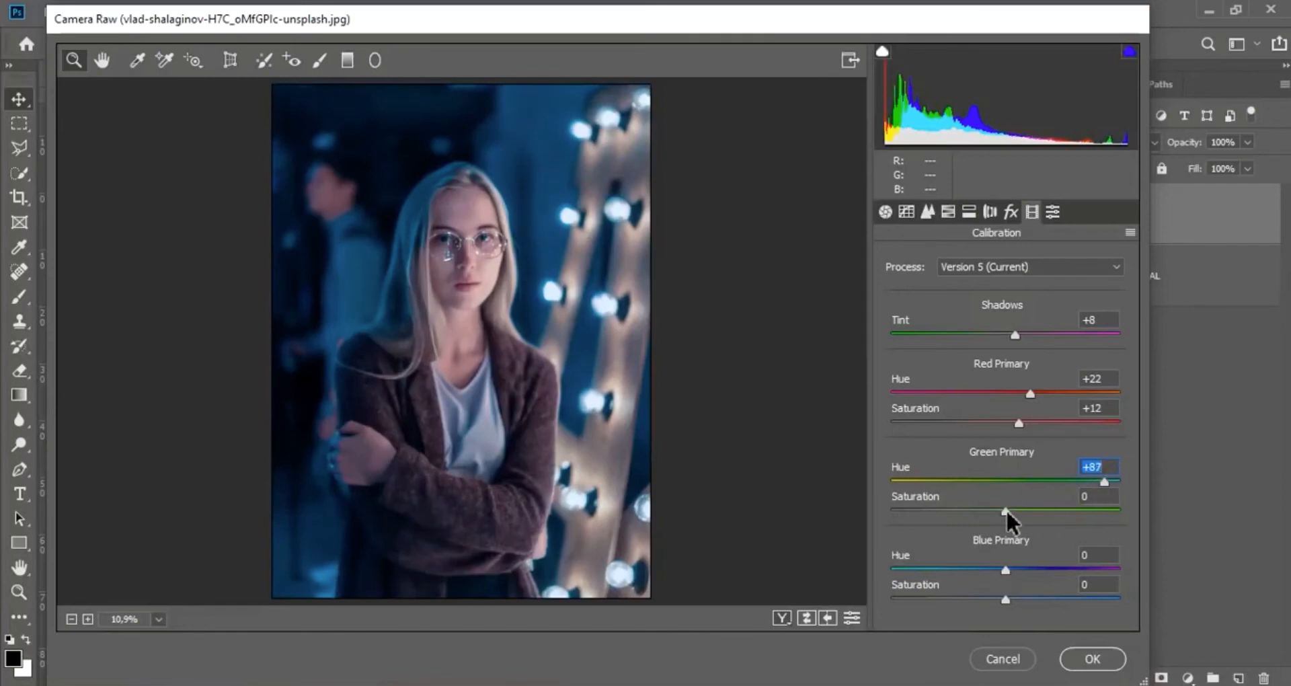
pyautogui.moveTo(1005, 510); pyautogui.dragTo(1082, 509)
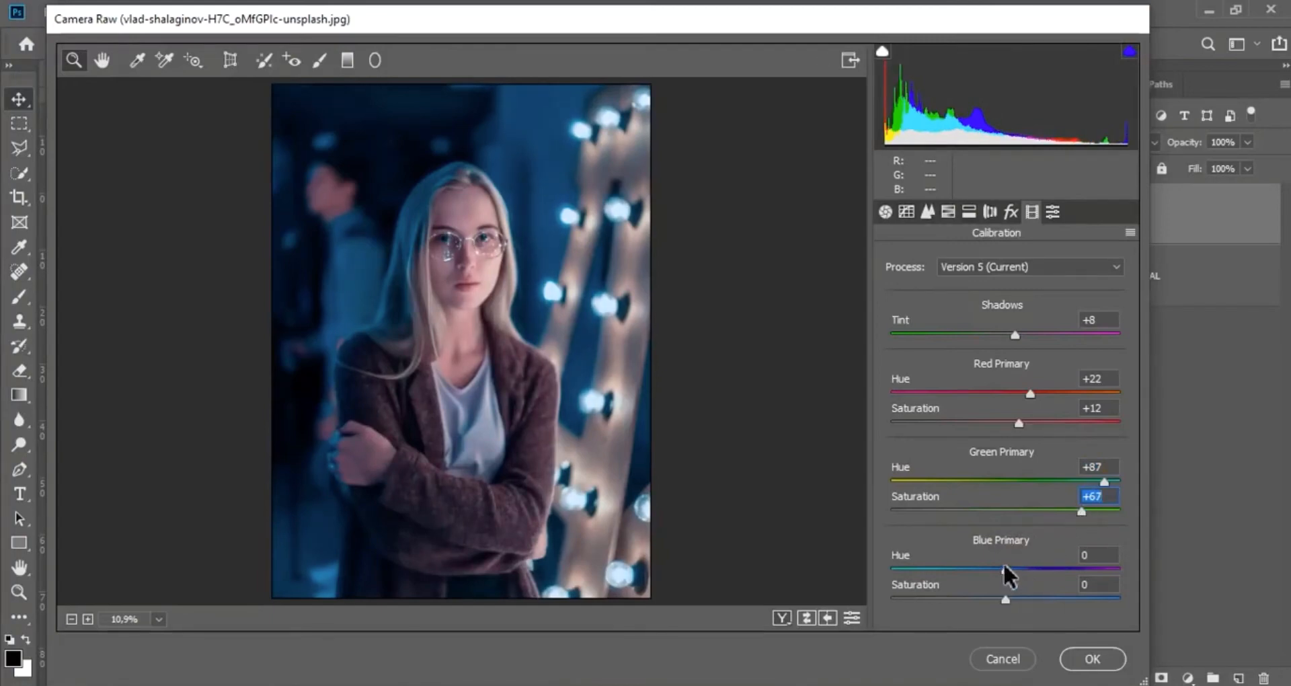
pyautogui.moveTo(1005, 569); pyautogui.dragTo(1050, 569)
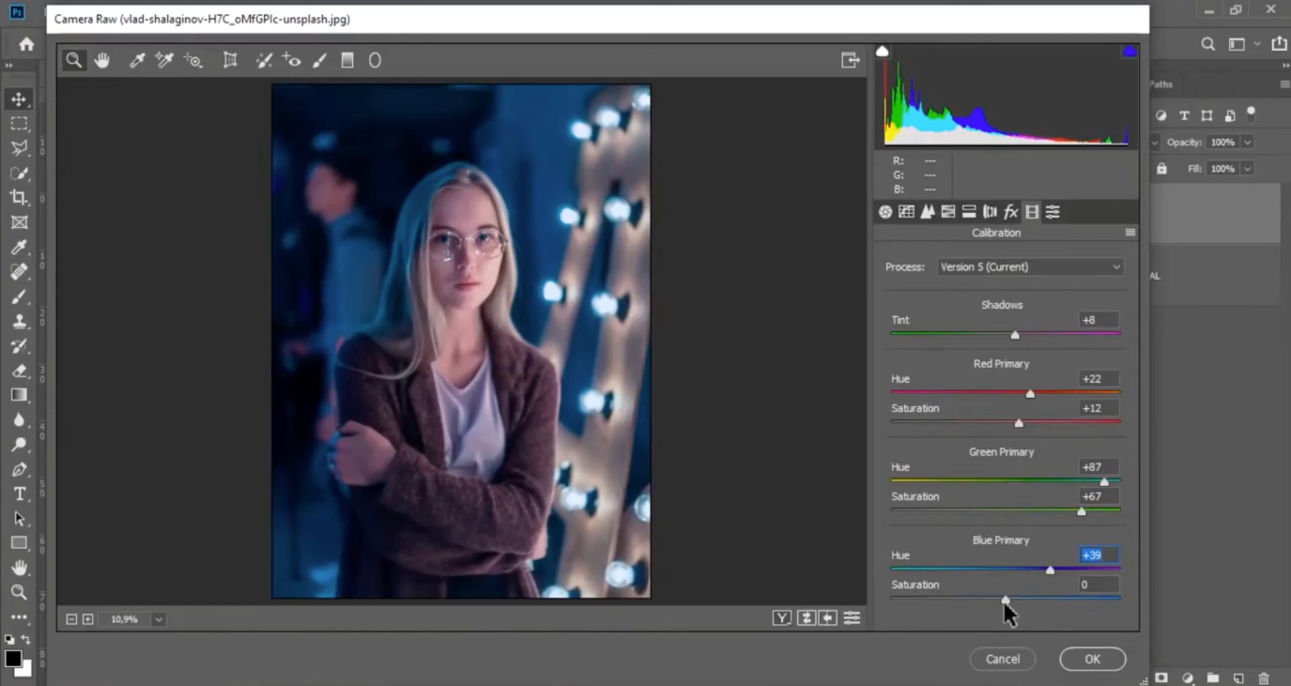
pyautogui.moveTo(1004, 604); pyautogui.dragTo(975, 605)
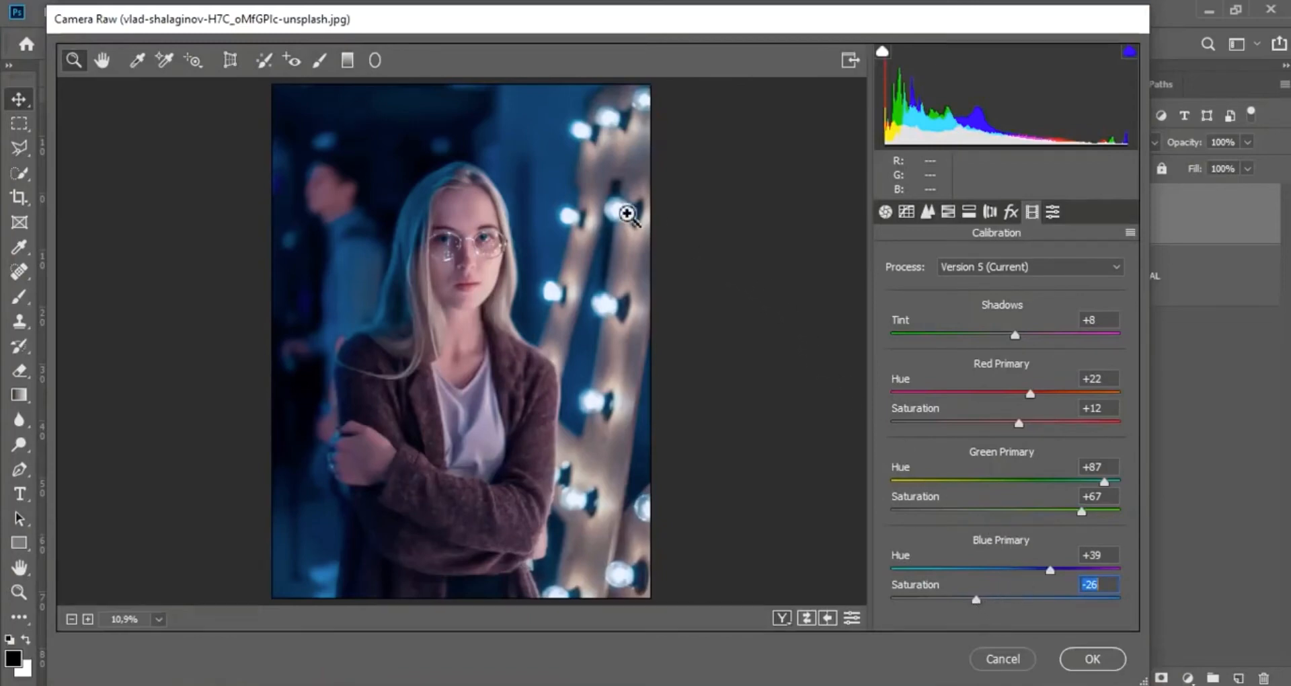
# Add an elliptical Radial Filter around the woman's head, centred on her face, with its effect applied inside
pyautogui.click(377, 64)
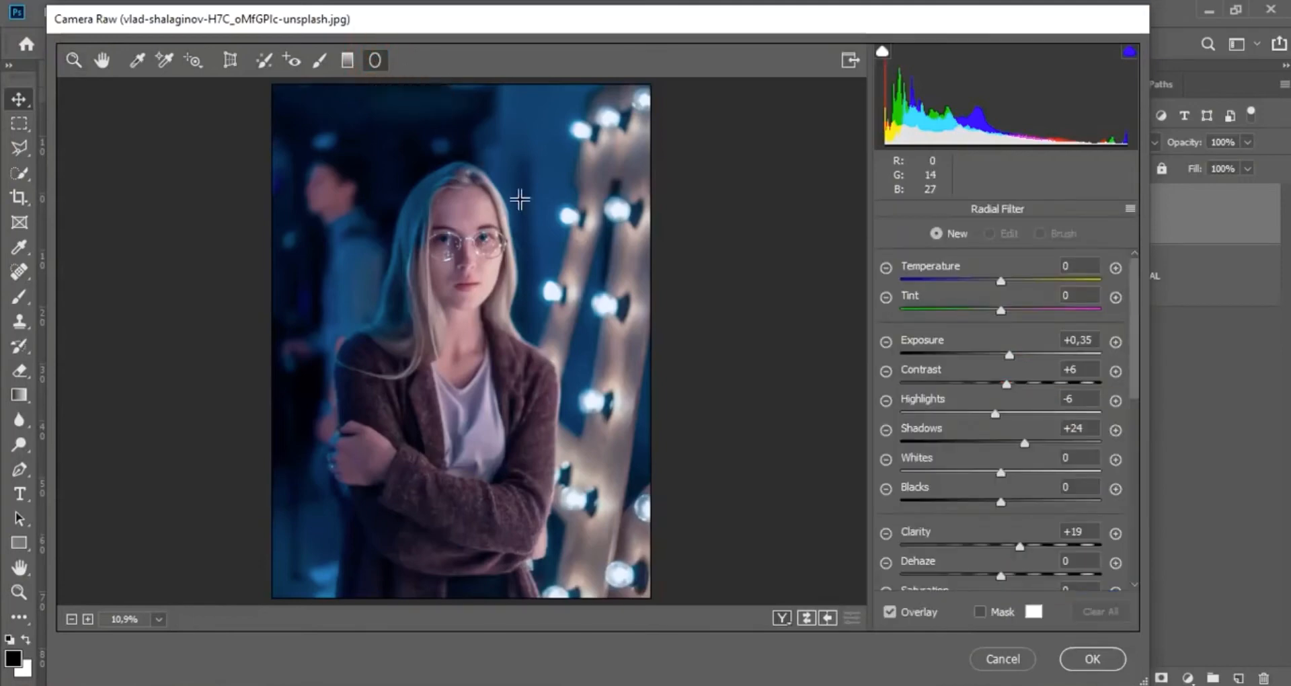
pyautogui.moveTo(455, 193)
pyautogui.mouseDown()
pyautogui.moveTo(495, 258)
pyautogui.moveTo(505, 251)
pyautogui.mouseUp()
pyautogui.moveTo(461, 190); pyautogui.dragTo(463, 240)
pyautogui.moveTo(461, 333)
pyautogui.mouseDown()
pyautogui.moveTo(457, 360)
pyautogui.moveTo(456, 347)
pyautogui.mouseUp()
pyautogui.moveTo(456, 252); pyautogui.dragTo(545, 258)
pyautogui.moveTo(458, 257); pyautogui.dragTo(457, 252)
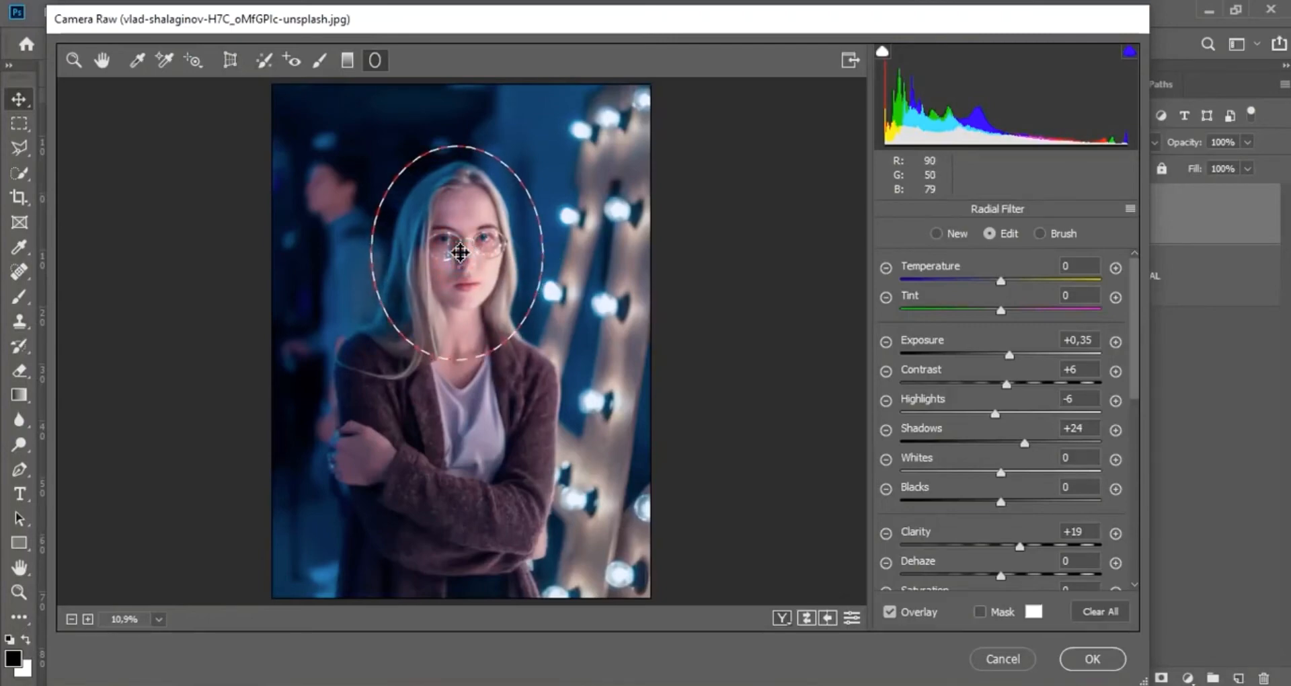
pyautogui.moveTo(1134, 397); pyautogui.dragTo(1139, 558)
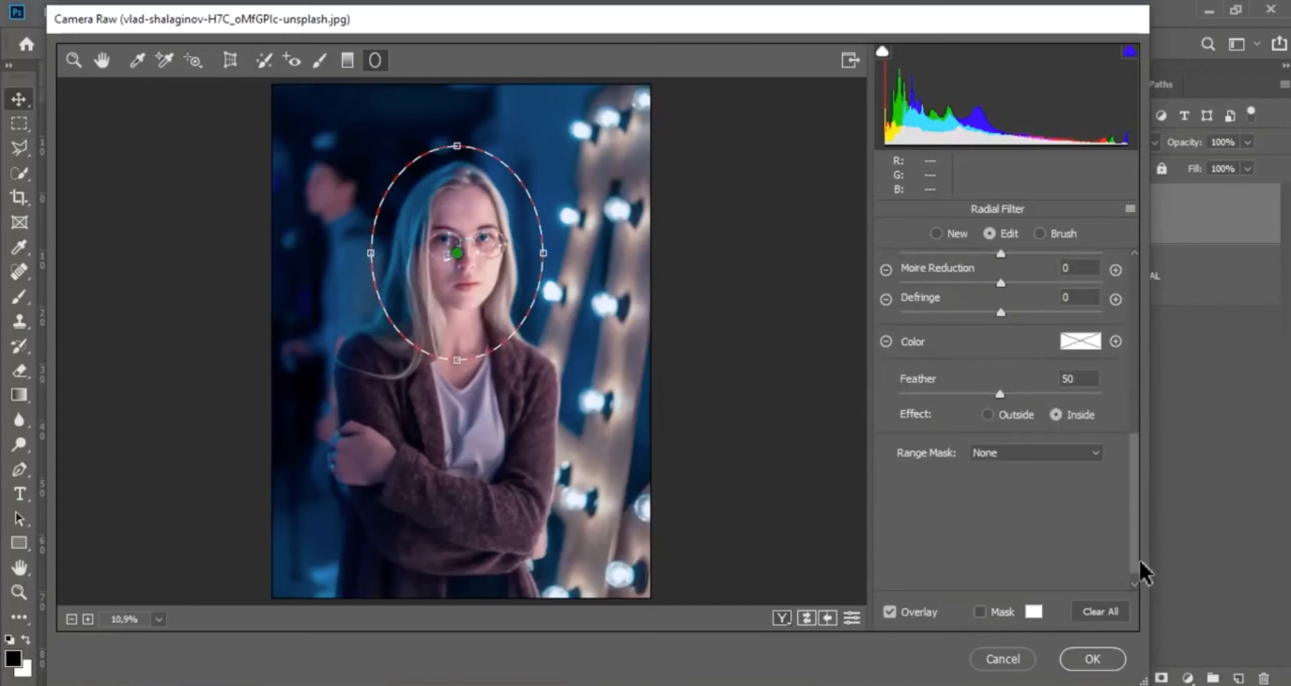
pyautogui.click(1055, 412)
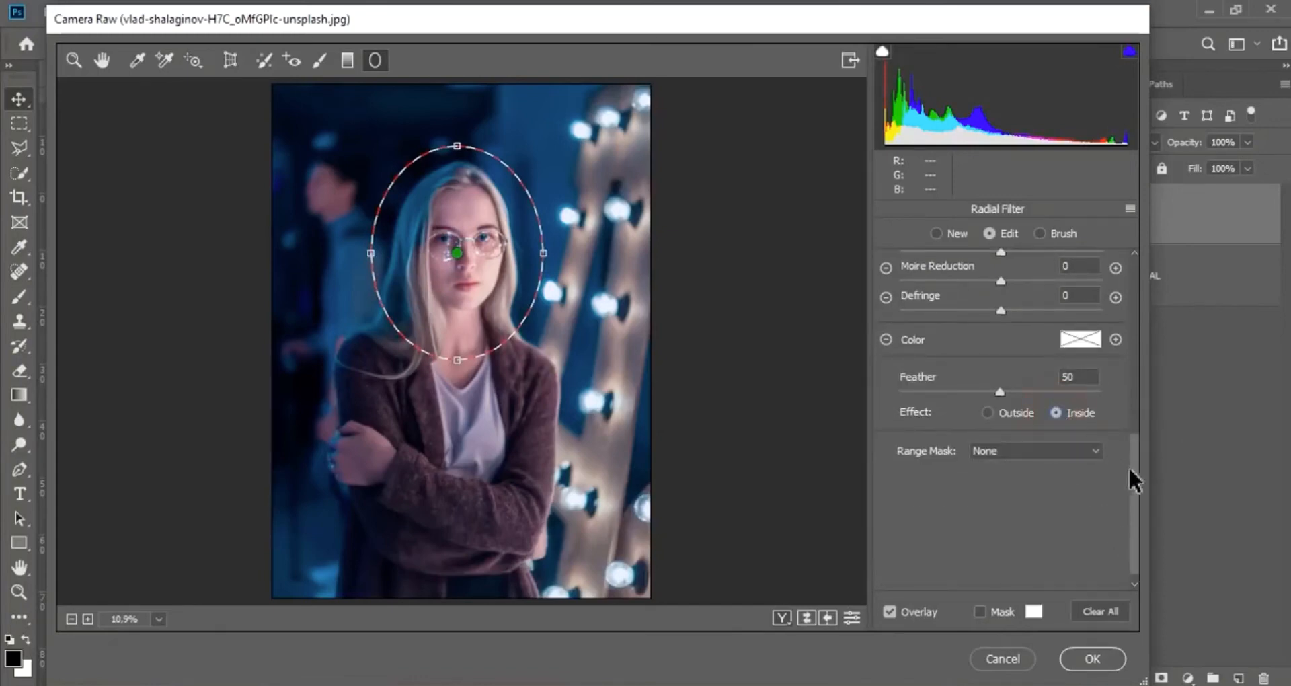
# Fine-tune the radial filter on the face with Exposure at +0,35 and Shadows at +38, and leave the filter tool
pyautogui.moveTo(1133, 478); pyautogui.dragTo(1135, 296)
pyautogui.click(1079, 341)
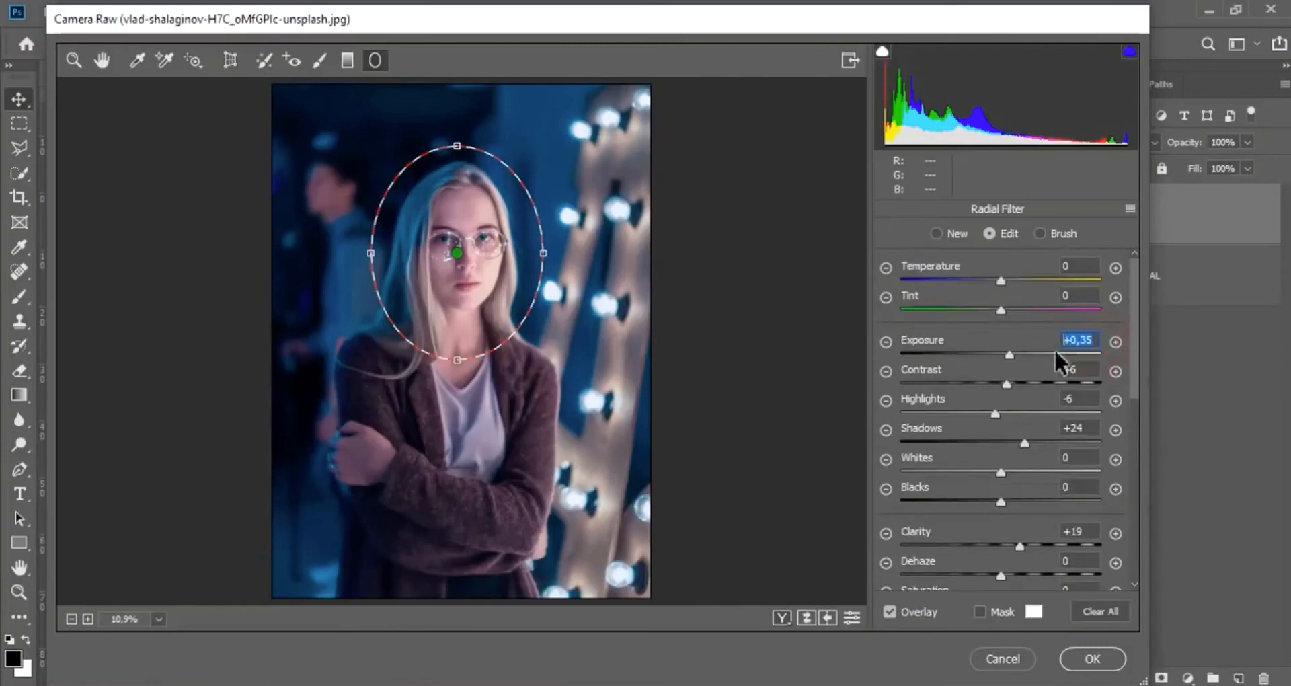
pyautogui.click(1014, 354)
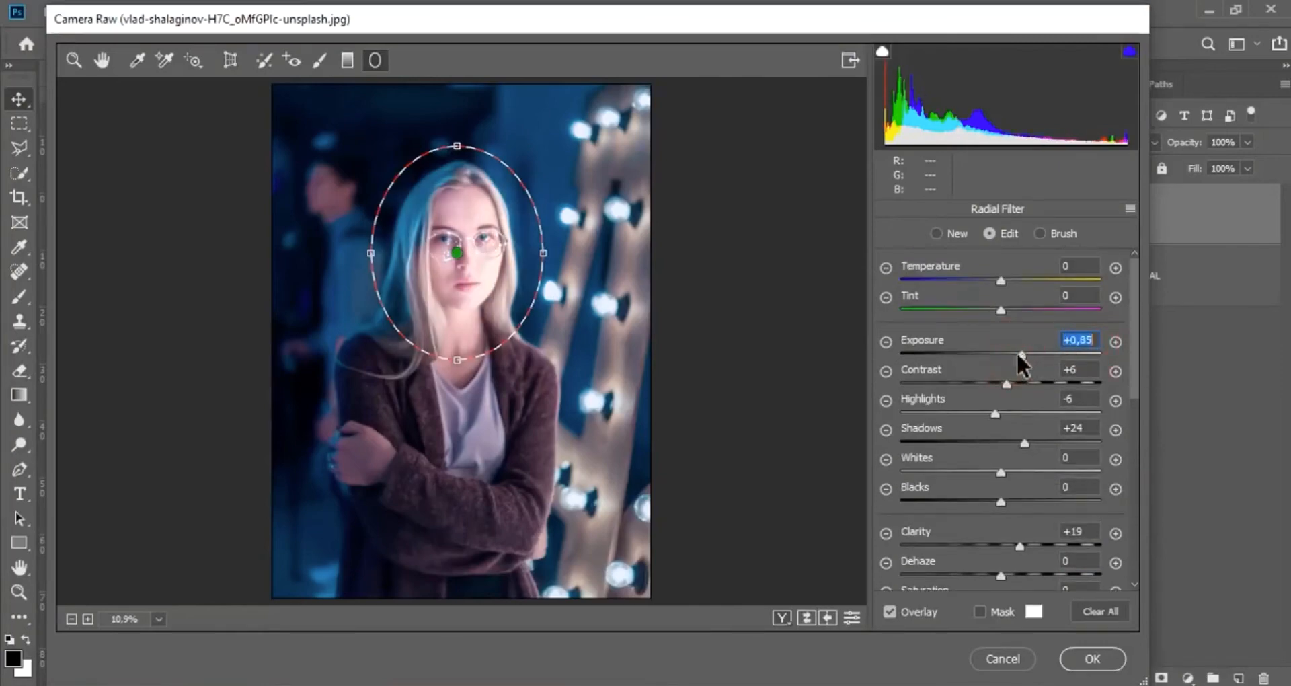
pyautogui.moveTo(1014, 351); pyautogui.dragTo(1010, 349)
pyautogui.click(1078, 369)
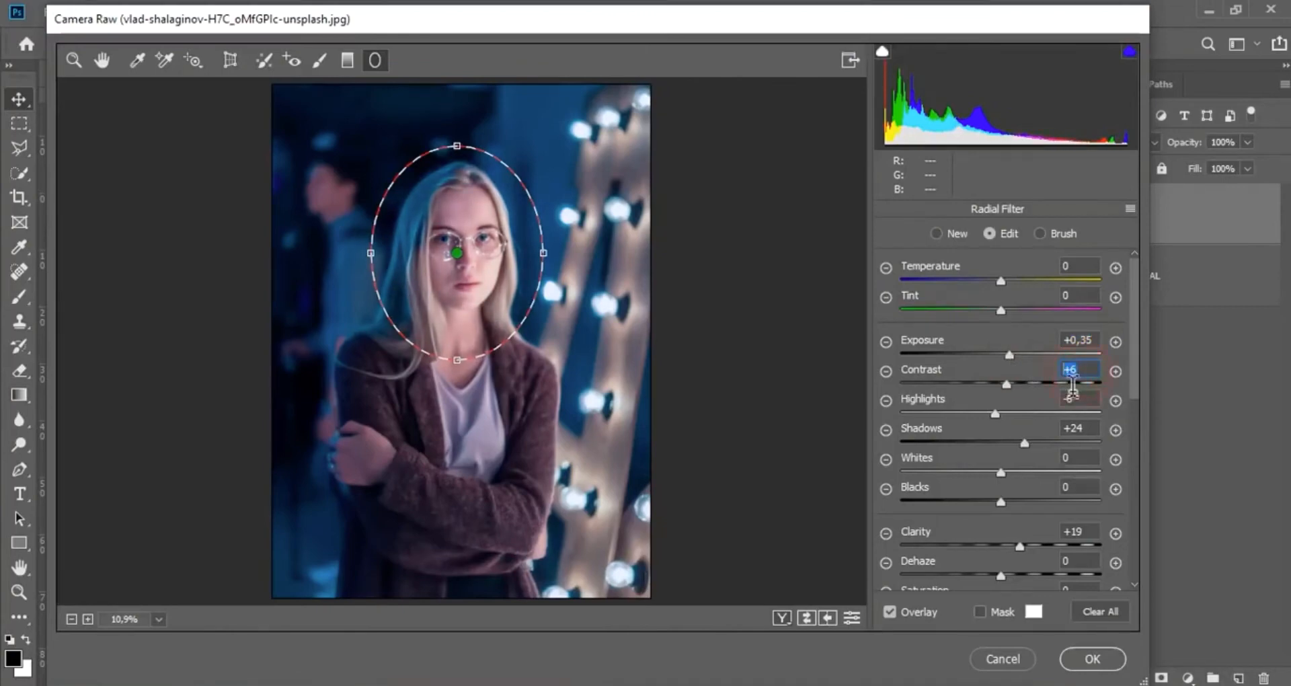
pyautogui.click(1080, 399)
pyautogui.click(1082, 430)
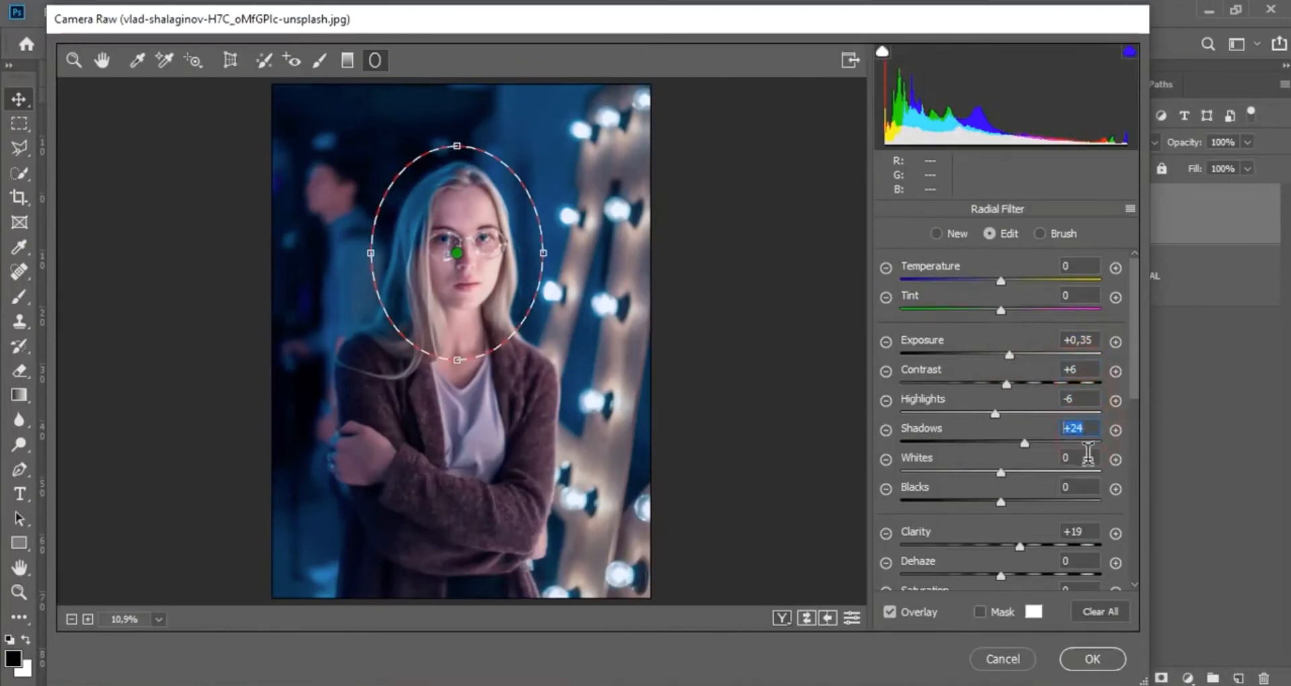
pyautogui.click(1067, 459)
pyautogui.moveTo(1027, 436); pyautogui.dragTo(1058, 447)
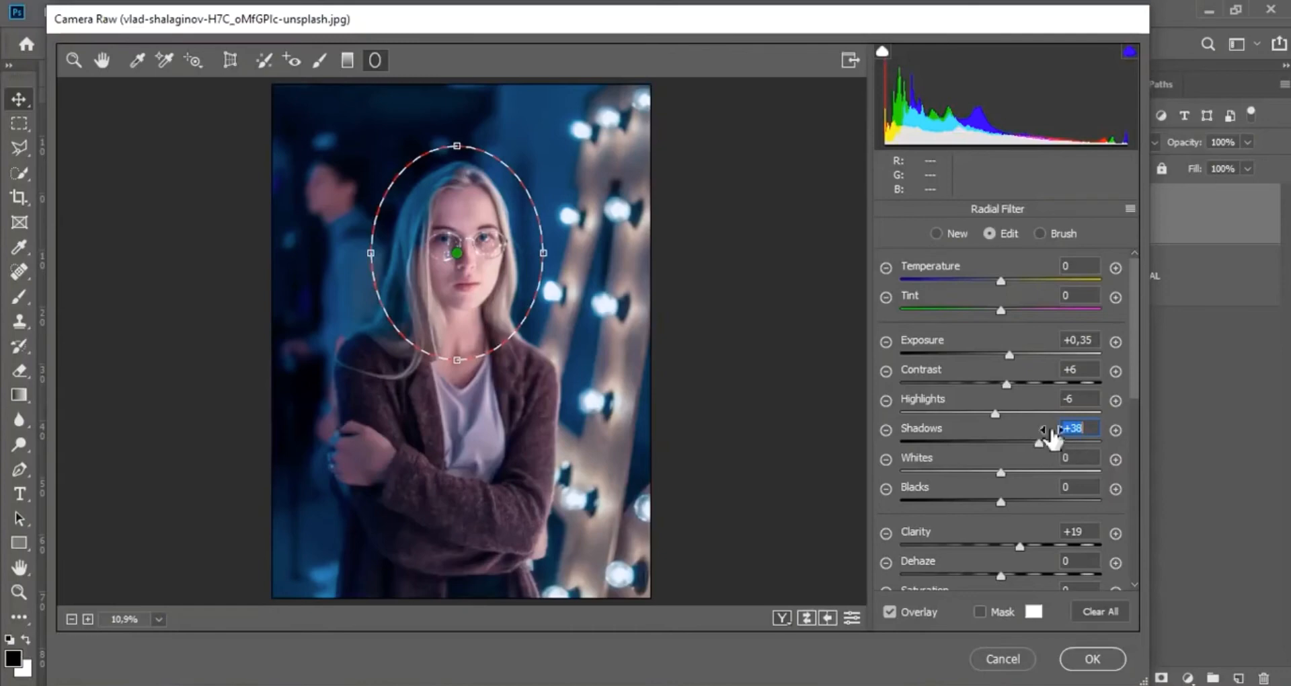
pyautogui.click(74, 62)
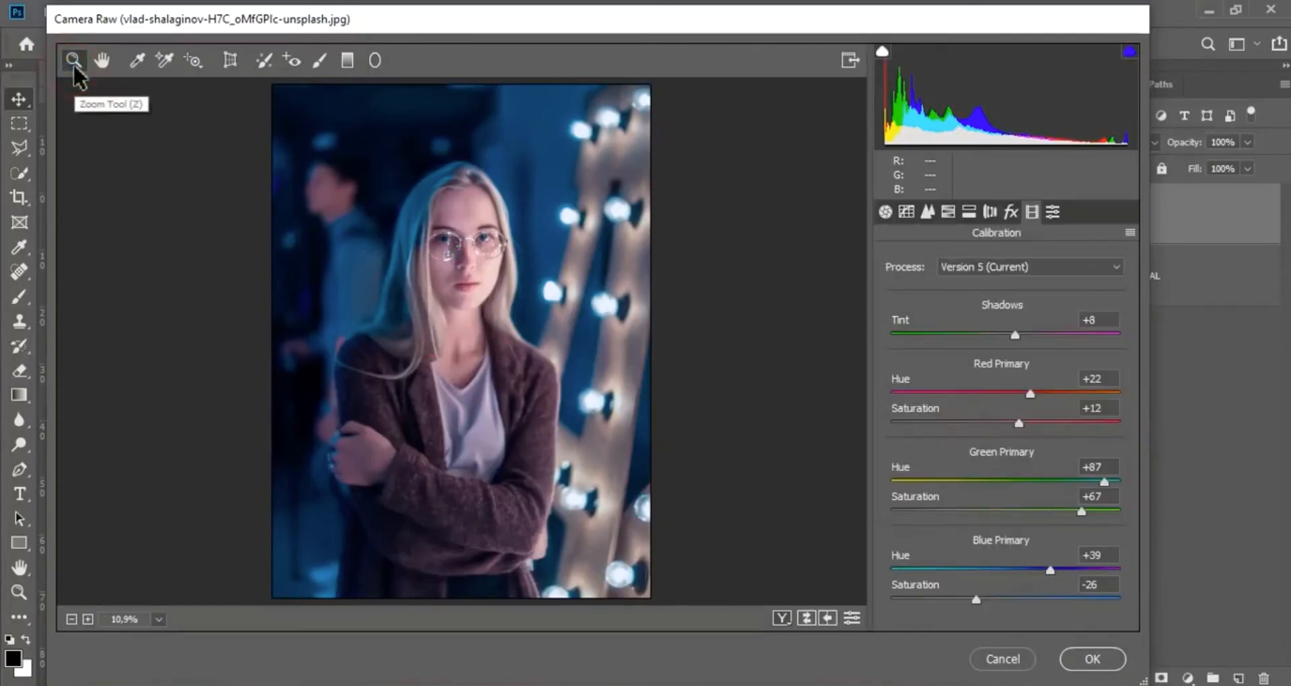
# Compare the graded portrait with the original by cycling through the before/after views and return to the single view
pyautogui.click(782, 617)
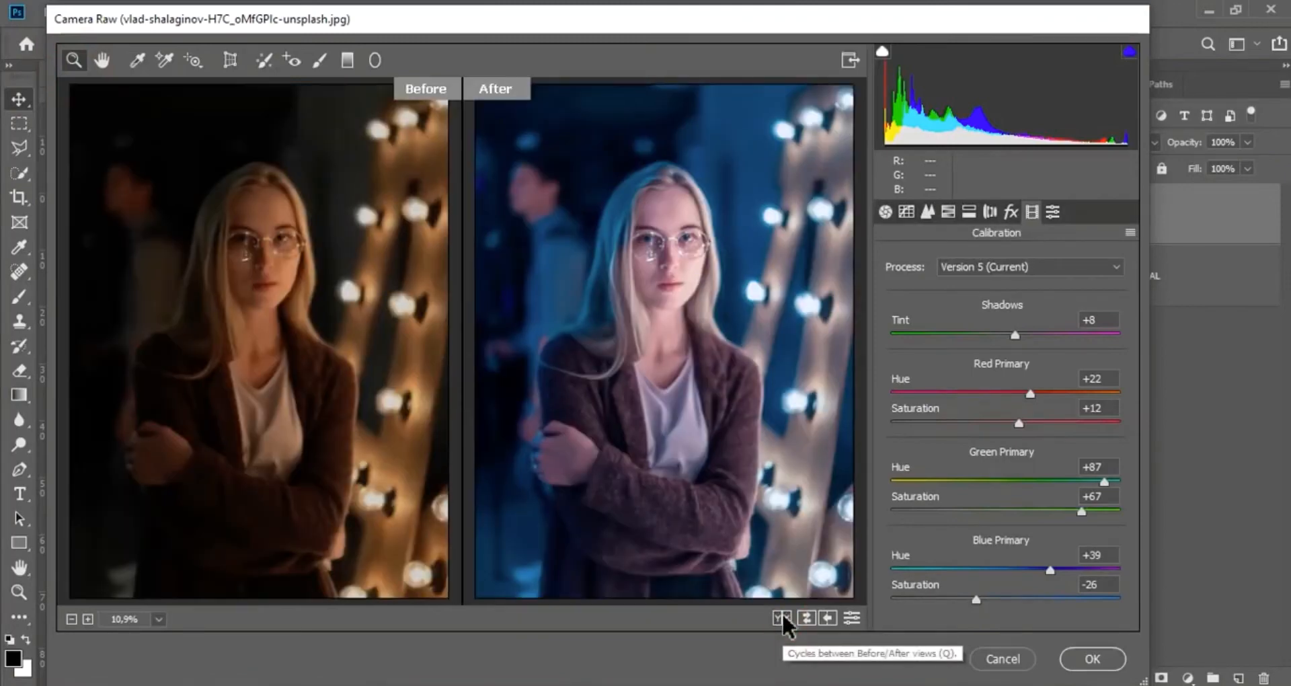
pyautogui.click(782, 617)
pyautogui.click(782, 617)
pyautogui.click(782, 617)
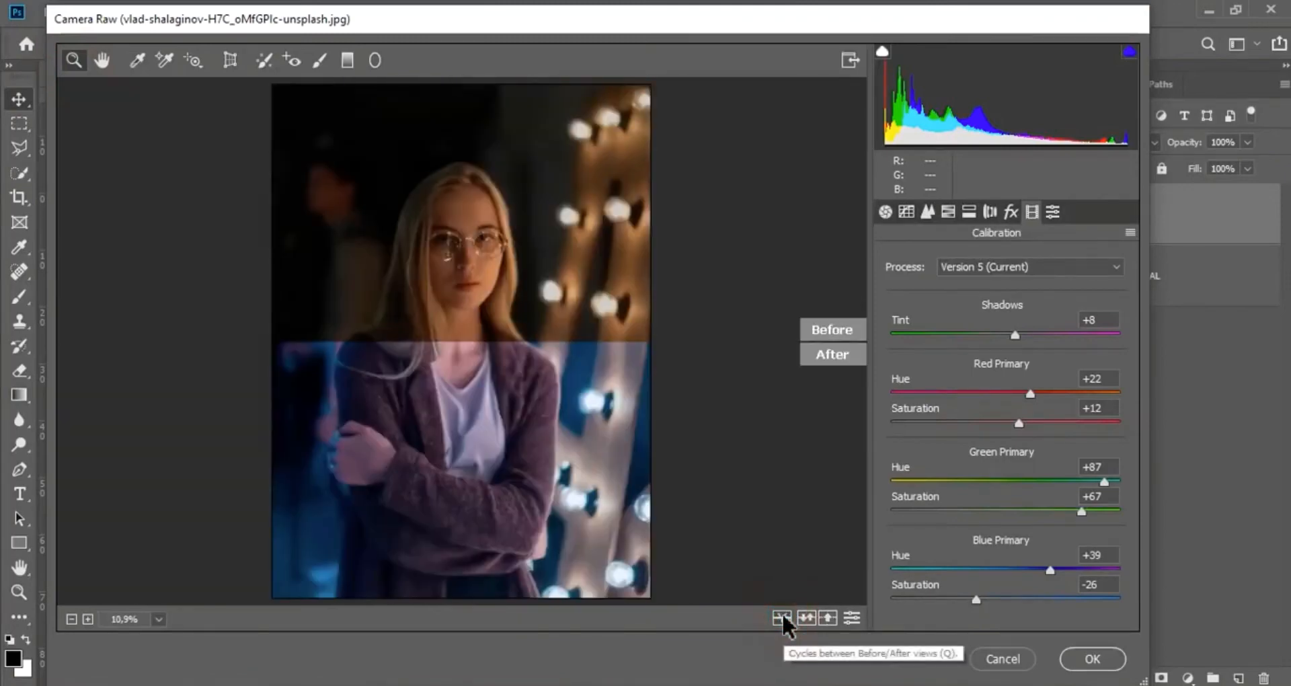
pyautogui.click(782, 617)
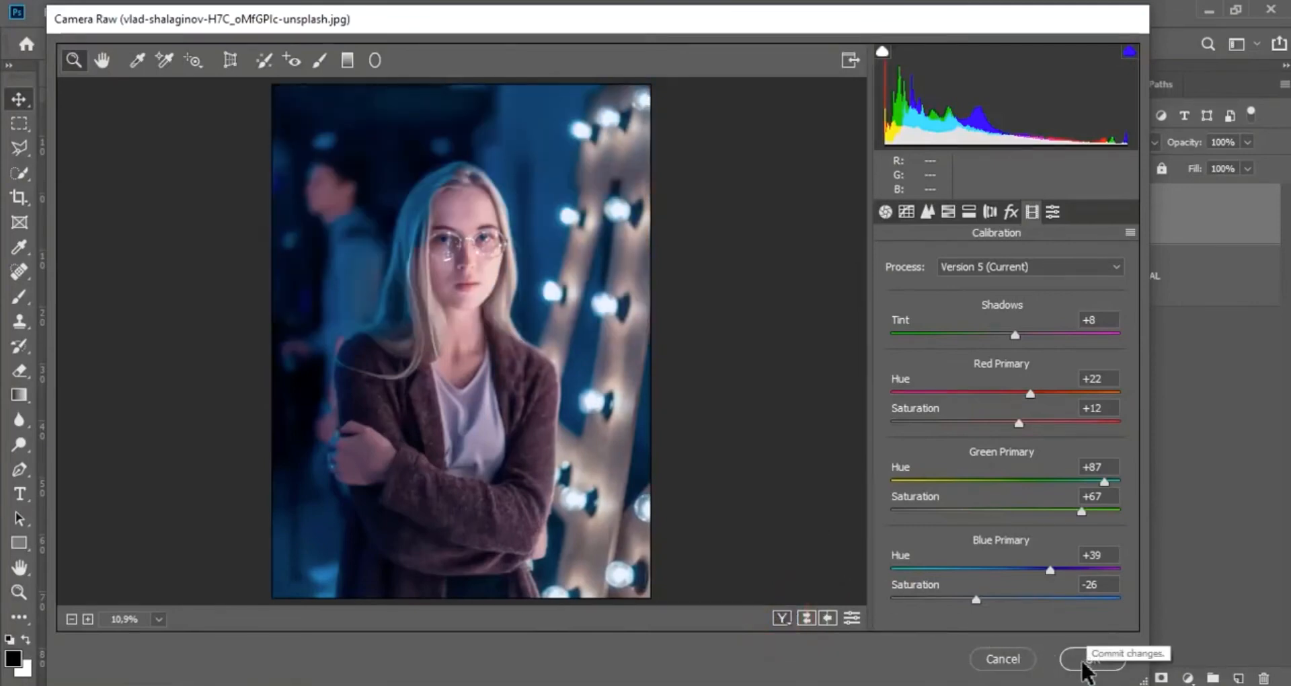
# Apply the Camera Raw Filter adjustments to the EDIT smart object
pyautogui.click(1085, 667)
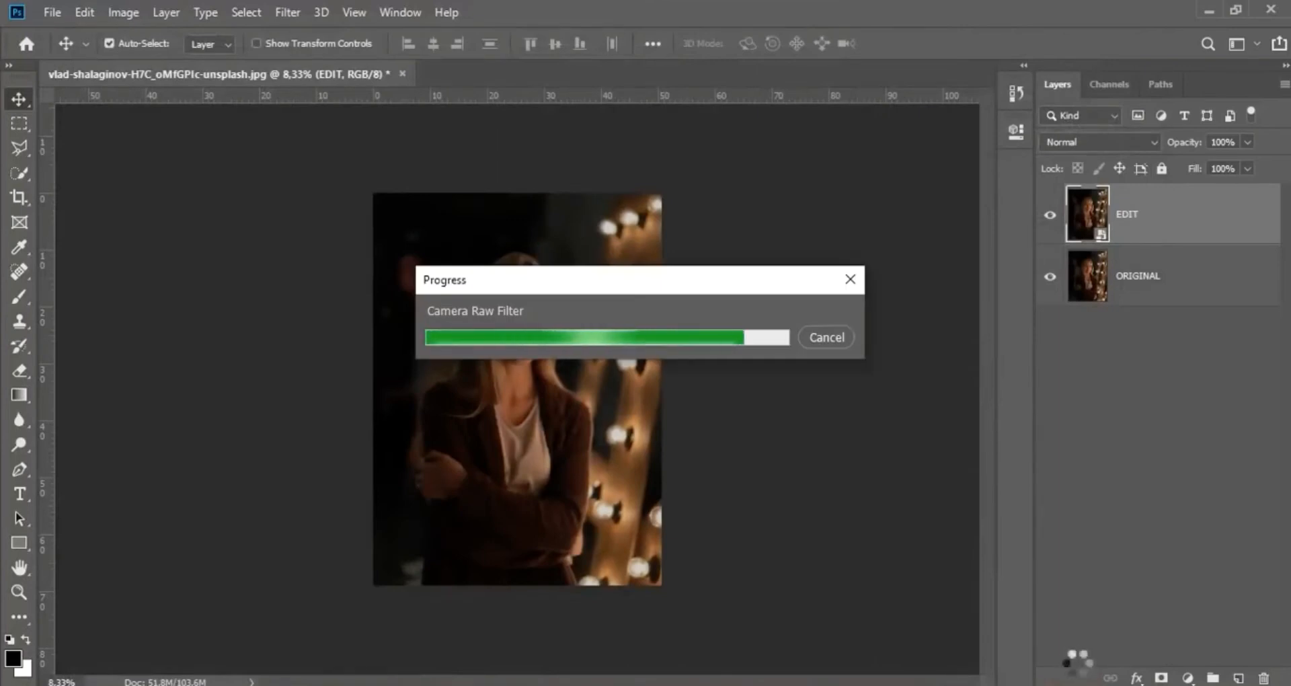
pyautogui.hotkey('ctrl', '+')
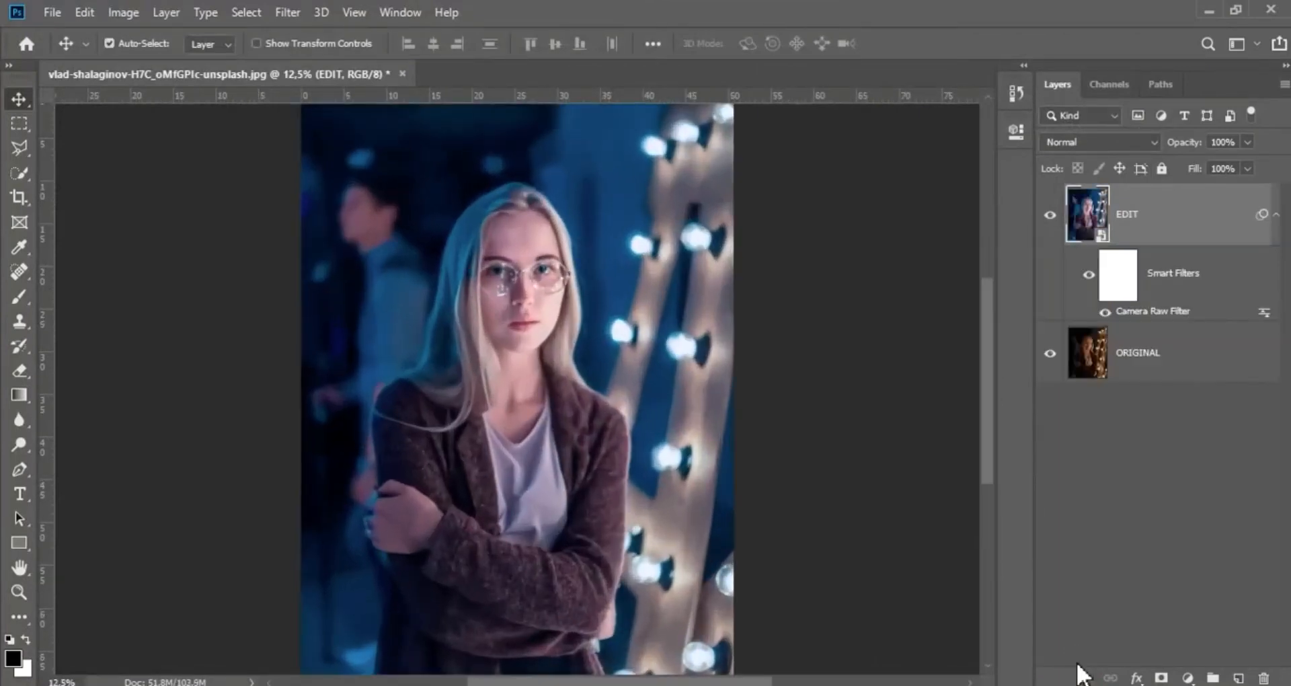
# Toggle the EDIT layer's visibility repeatedly to compare the graded portrait with the original
pyautogui.click(1050, 217)
pyautogui.click(1050, 215)
pyautogui.hotkey('ctrl', '+')
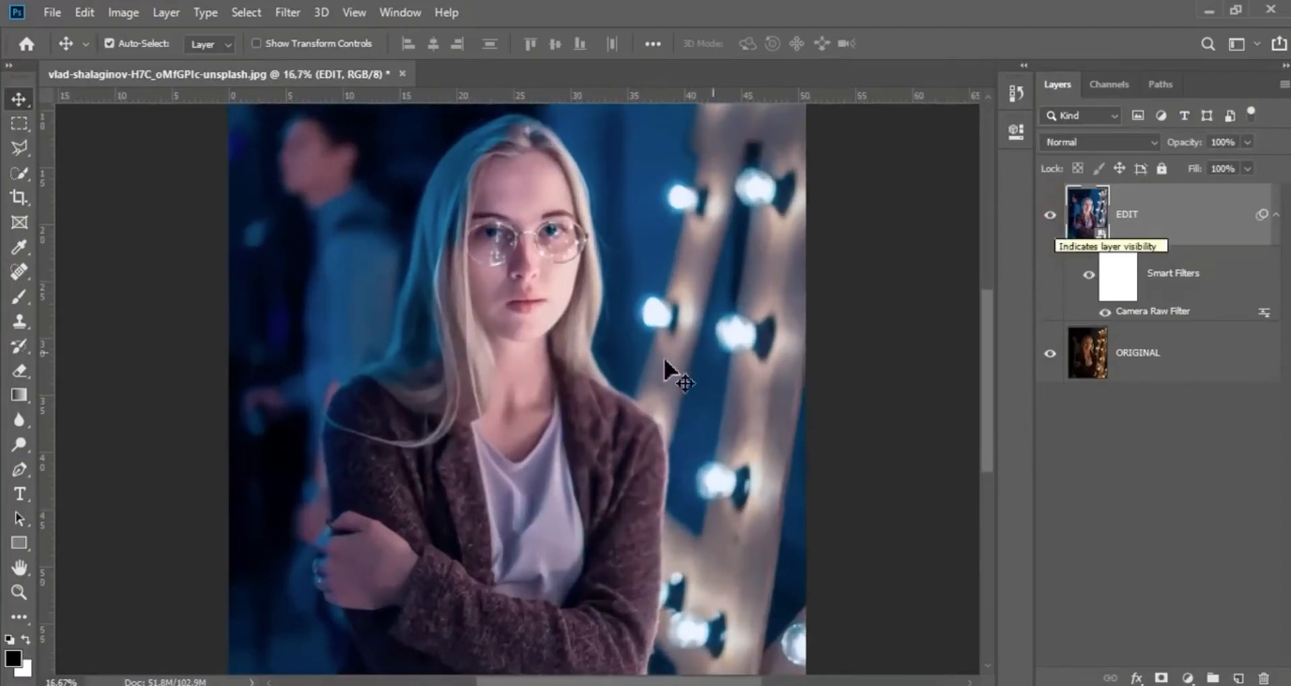
pyautogui.scroll(2, 664, 357)
pyautogui.click(1053, 217)
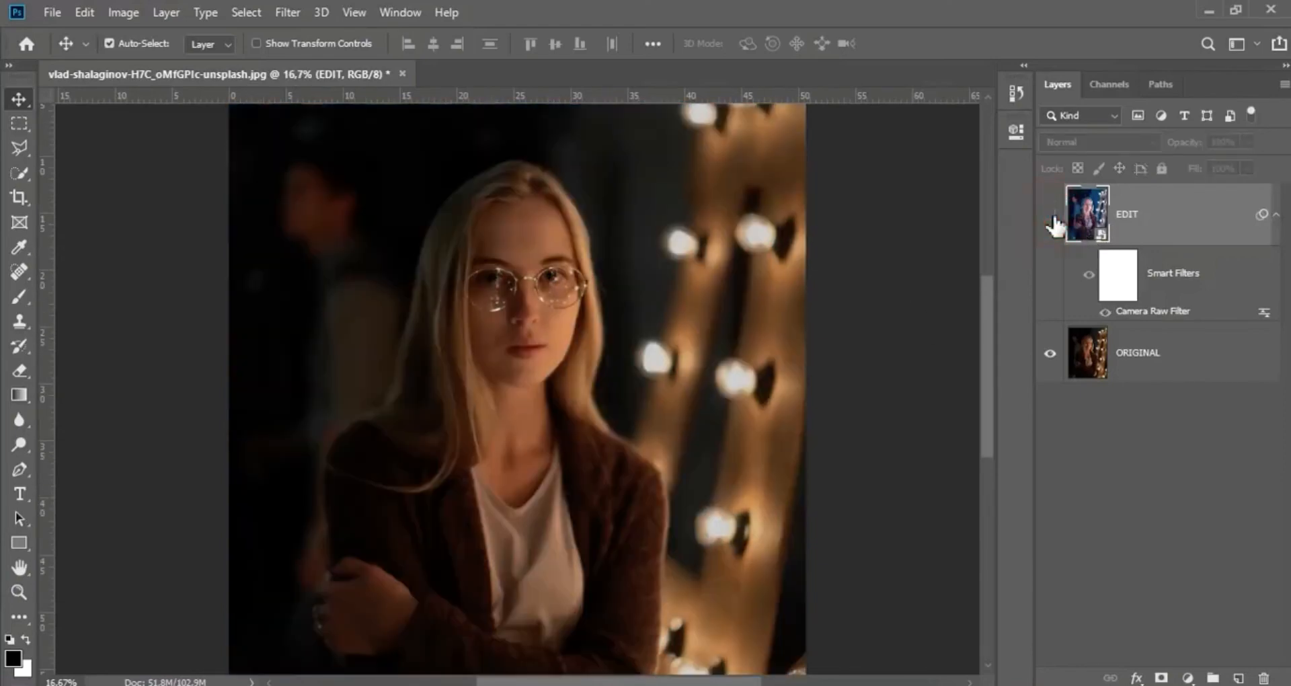
pyautogui.click(1051, 216)
pyautogui.click(1051, 215)
pyautogui.click(1051, 216)
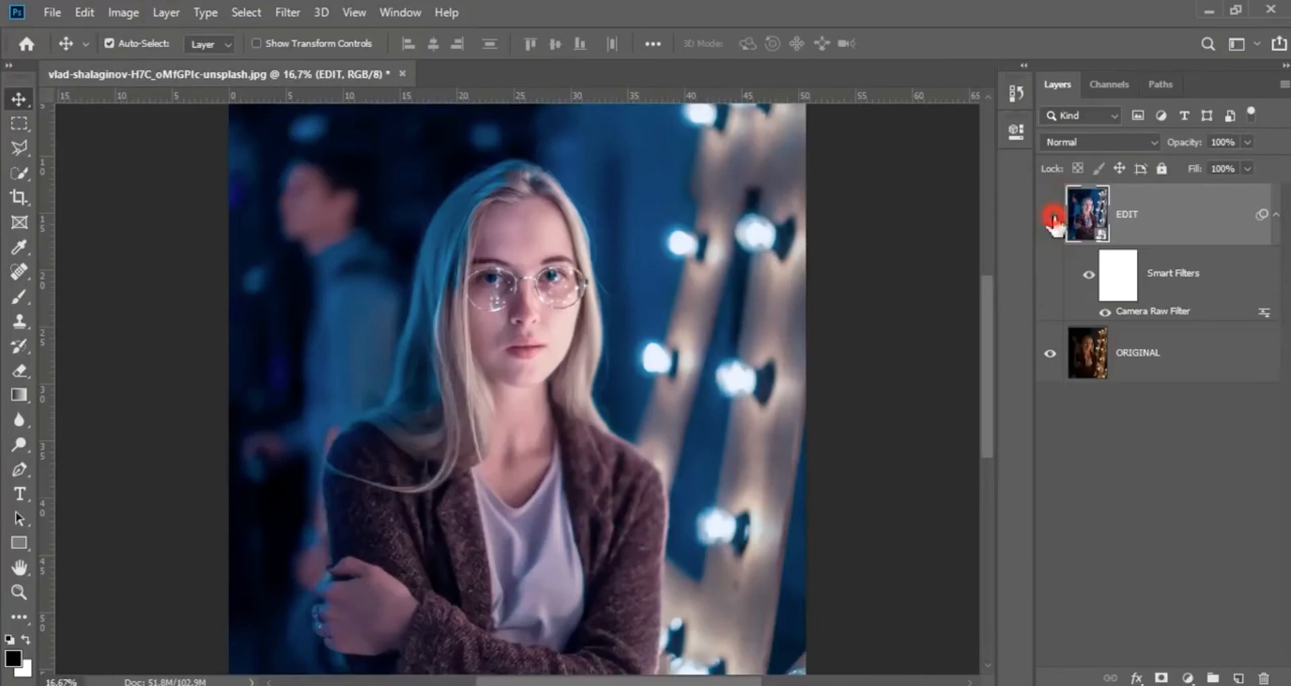
pyautogui.click(1051, 215)
pyautogui.click(1051, 216)
pyautogui.hotkey('ctrl', '-')
pyautogui.hotkey('ctrl', '-')
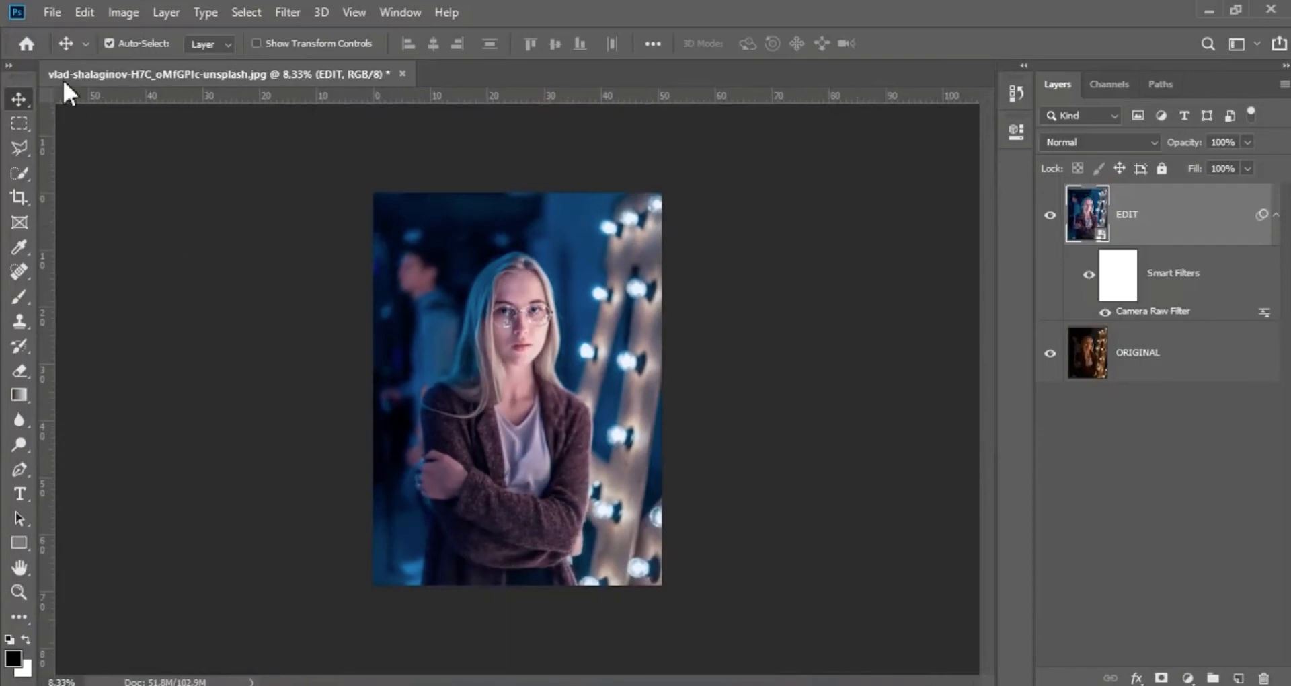
# Open bruno-thethe-wsUIBpUK1A0-unsplash from the Edit folder and place it in the portrait document as a layer above EDIT
pyautogui.click(54, 12)
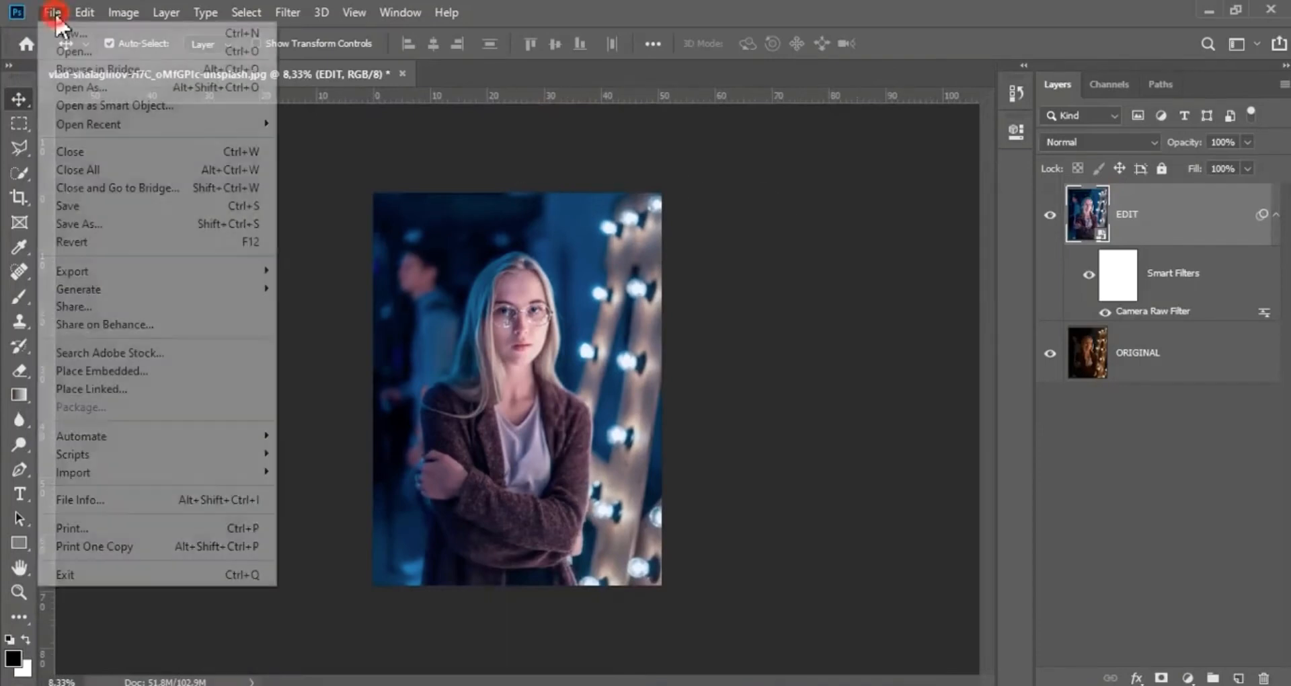
pyautogui.click(117, 49)
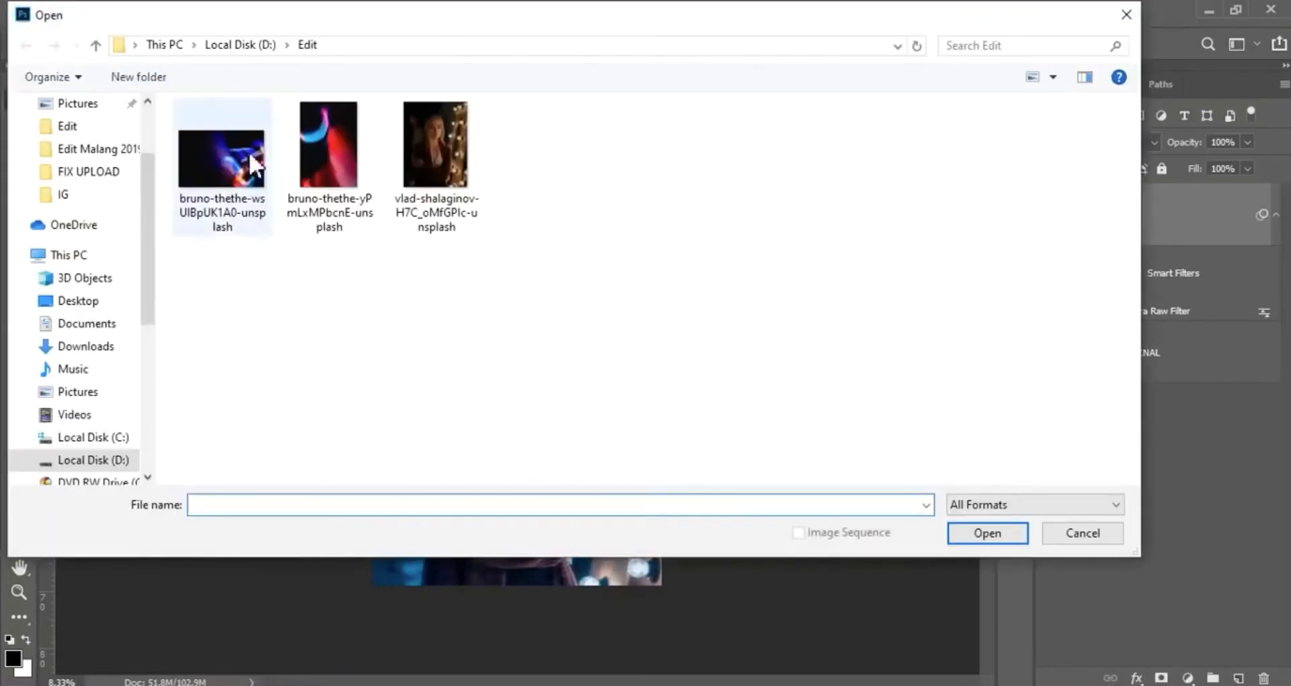
pyautogui.click(208, 182)
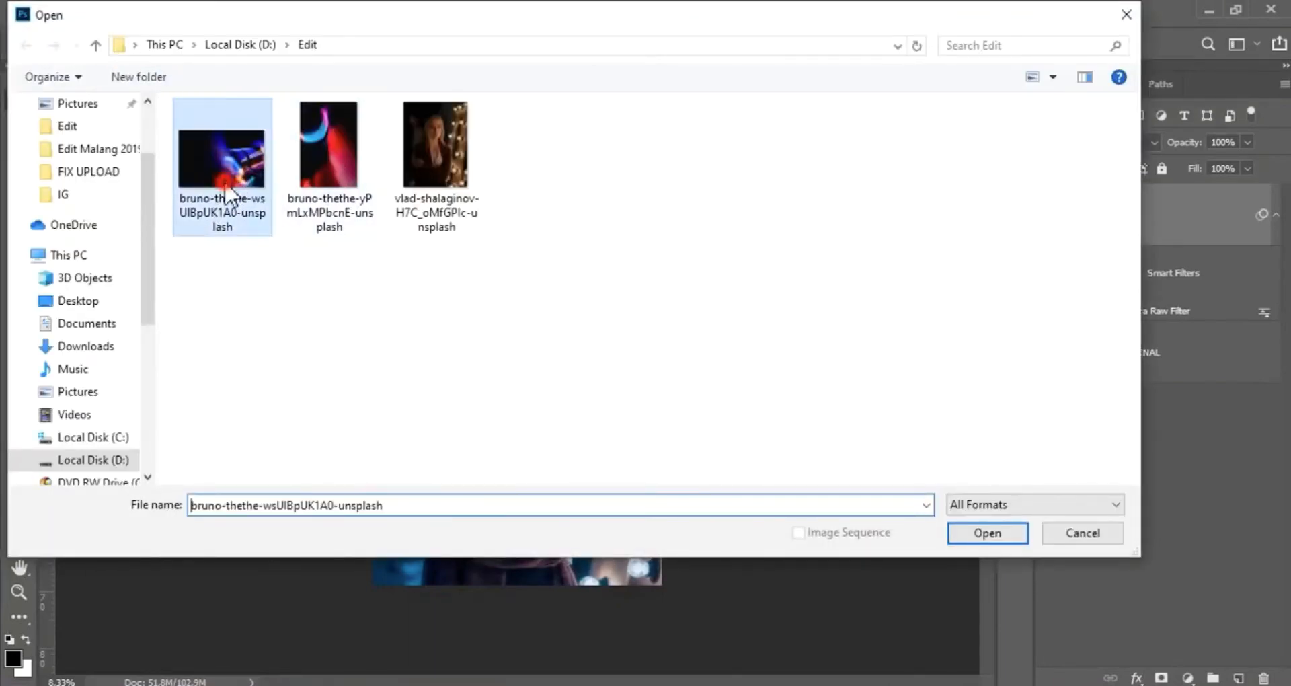
pyautogui.click(999, 534)
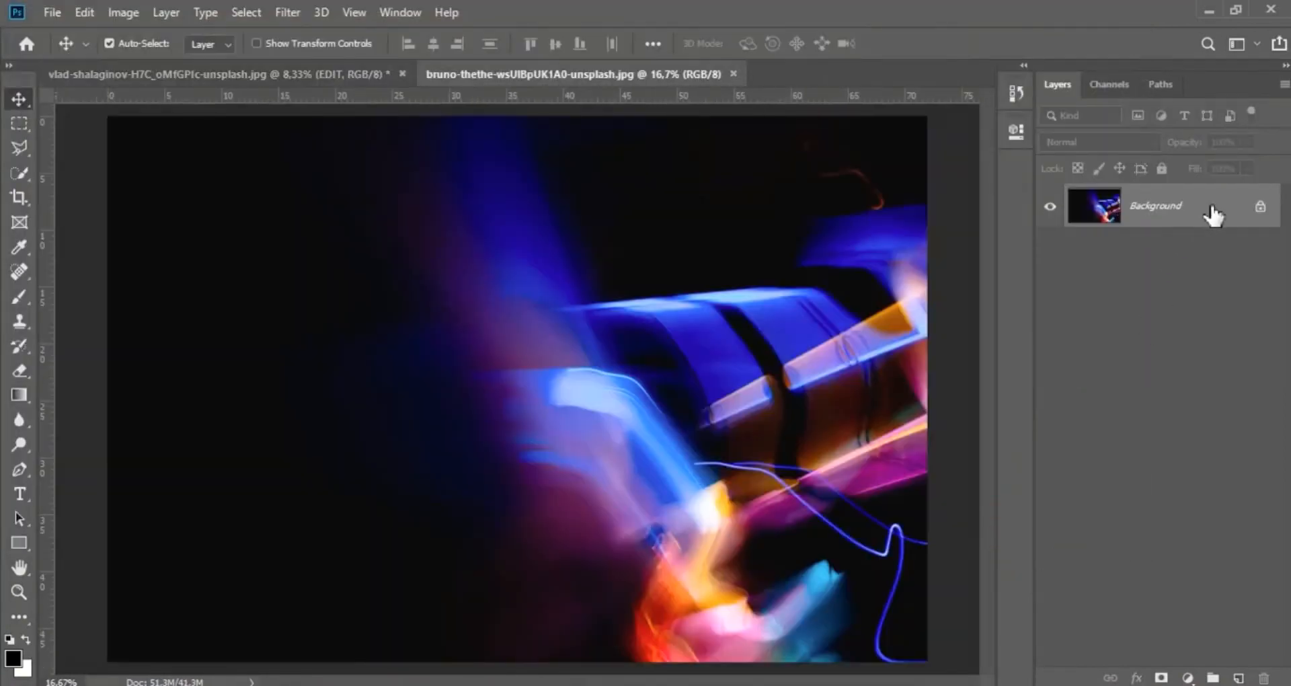
pyautogui.moveTo(1214, 215); pyautogui.dragTo(539, 364)
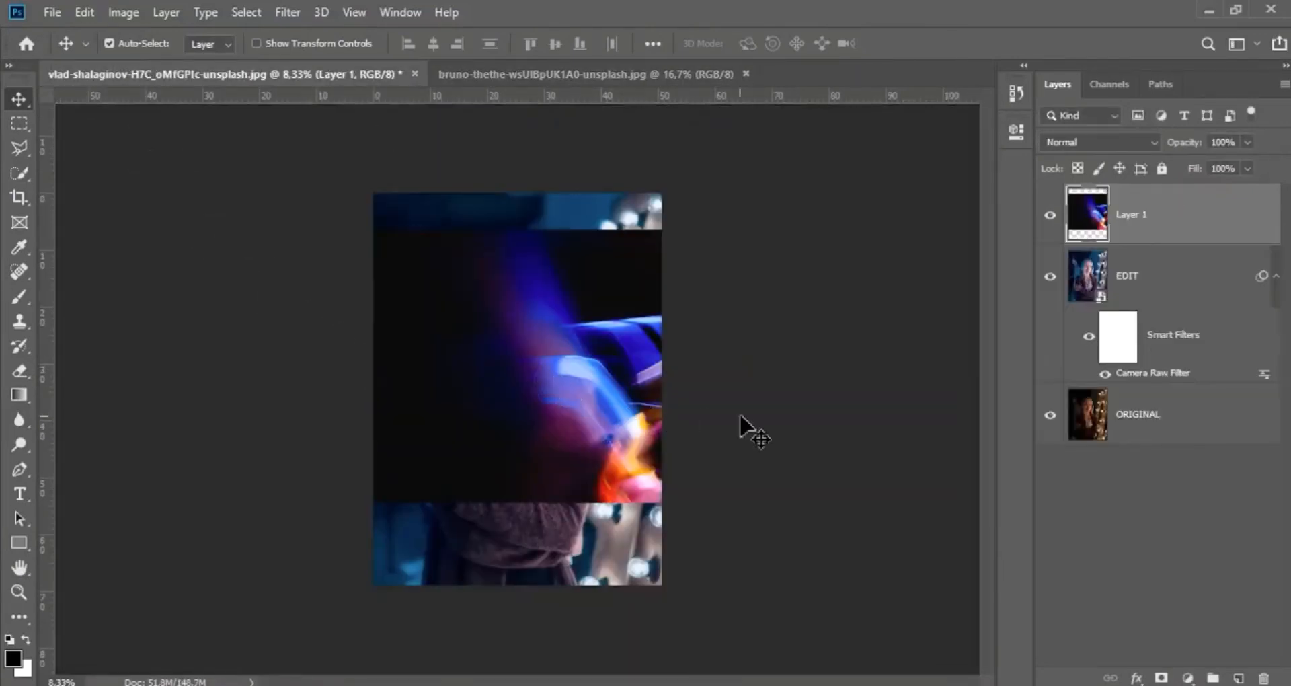
# Start a free transform on the light-streak layer, shift it toward the portrait's upper left and set its blend mode to Screen
pyautogui.hotkey('ctrl', 't')
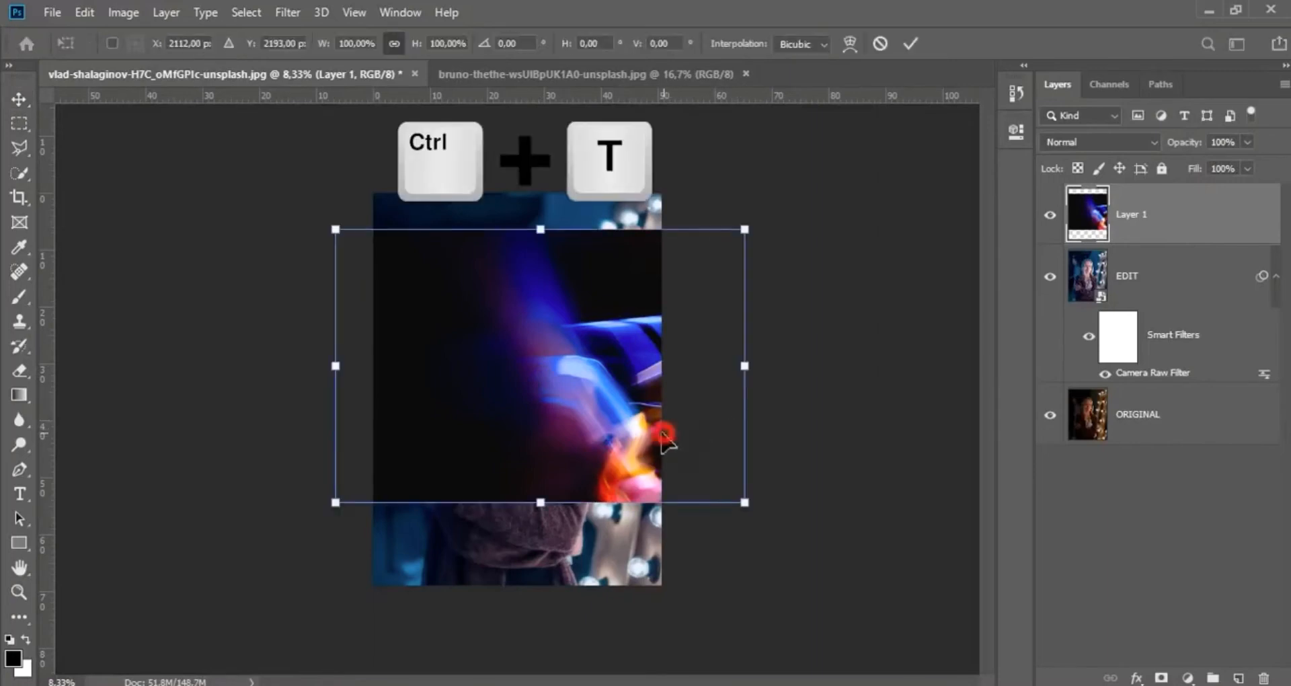
pyautogui.moveTo(663, 435); pyautogui.dragTo(538, 374)
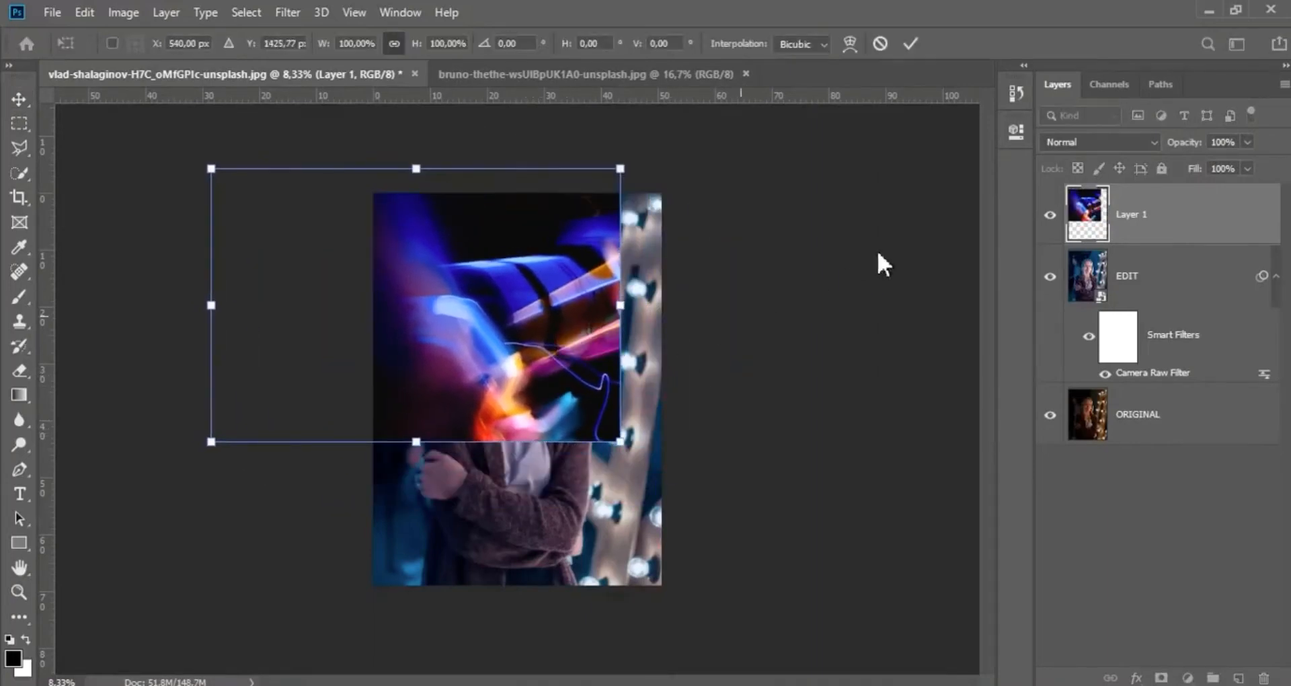
pyautogui.click(1100, 139)
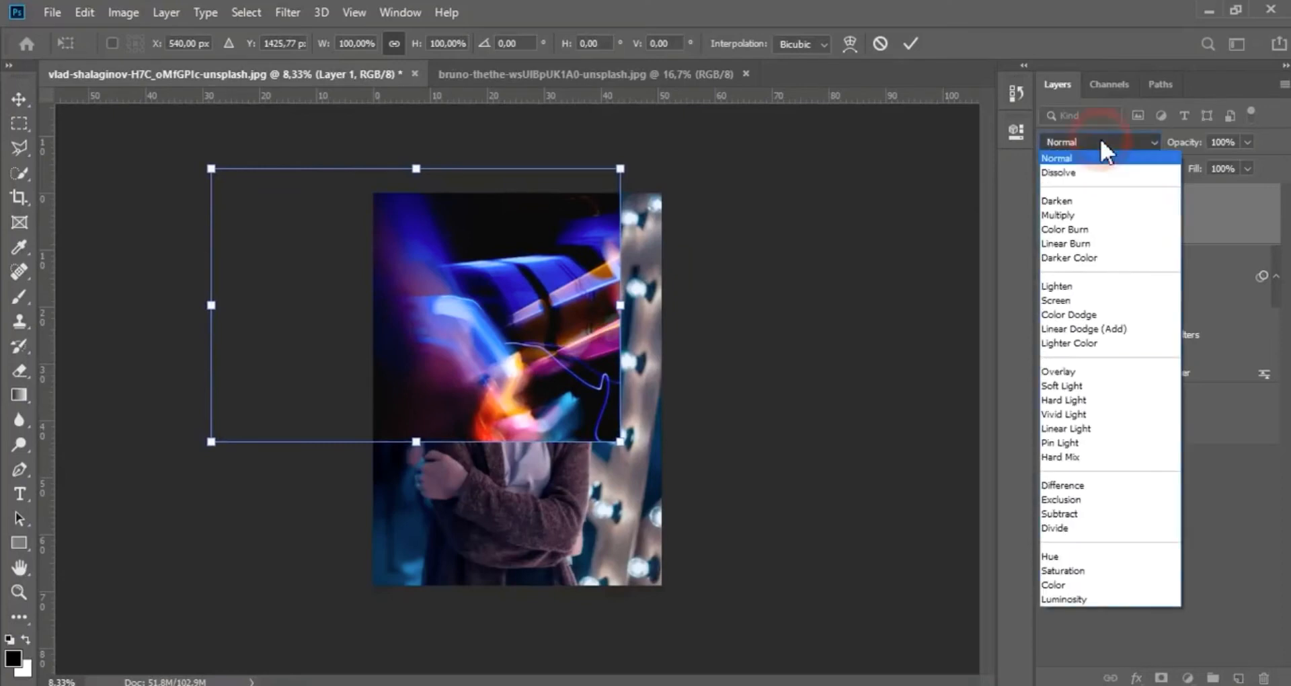
pyautogui.click(1064, 301)
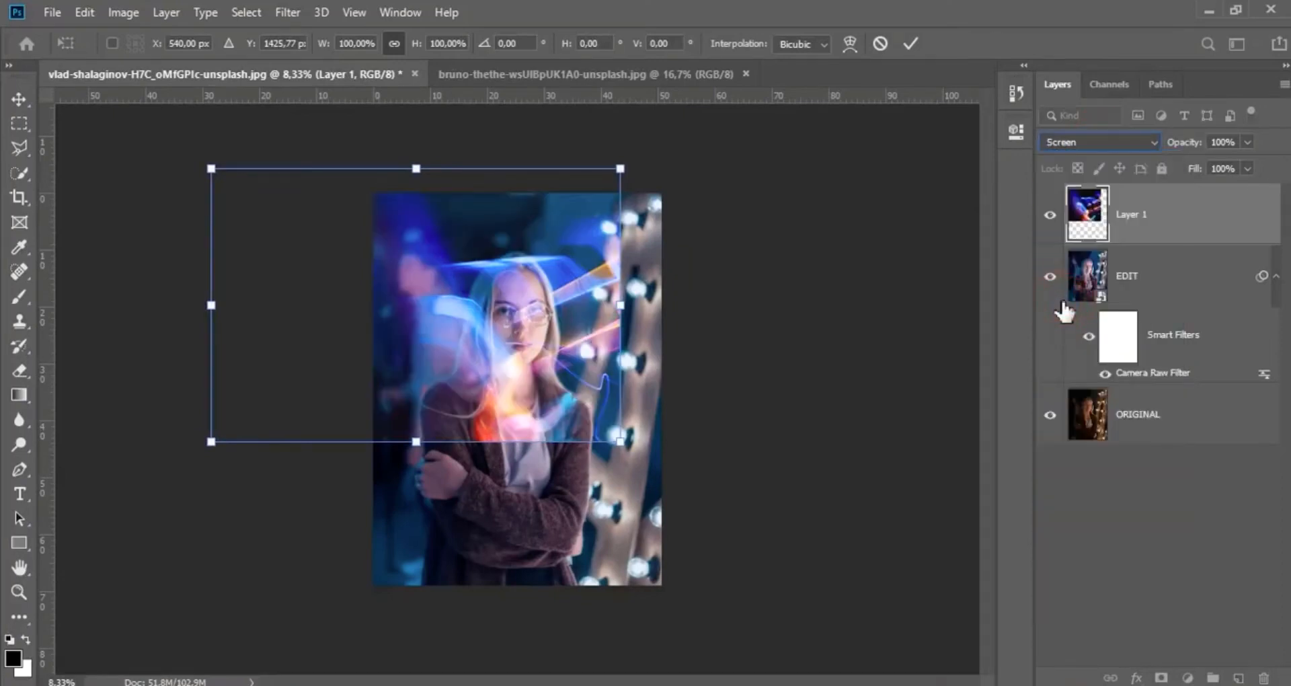
# Scale the light-streak layer to about 110% and rotate it to about 96° over the portrait's upper left
pyautogui.moveTo(673, 426); pyautogui.dragTo(603, 401)
pyautogui.moveTo(516, 448); pyautogui.dragTo(525, 493)
pyautogui.moveTo(509, 382); pyautogui.dragTo(515, 349)
pyautogui.moveTo(628, 504); pyautogui.dragTo(683, 477)
pyautogui.moveTo(563, 301); pyautogui.dragTo(537, 300)
pyautogui.moveTo(644, 461); pyautogui.dragTo(680, 434)
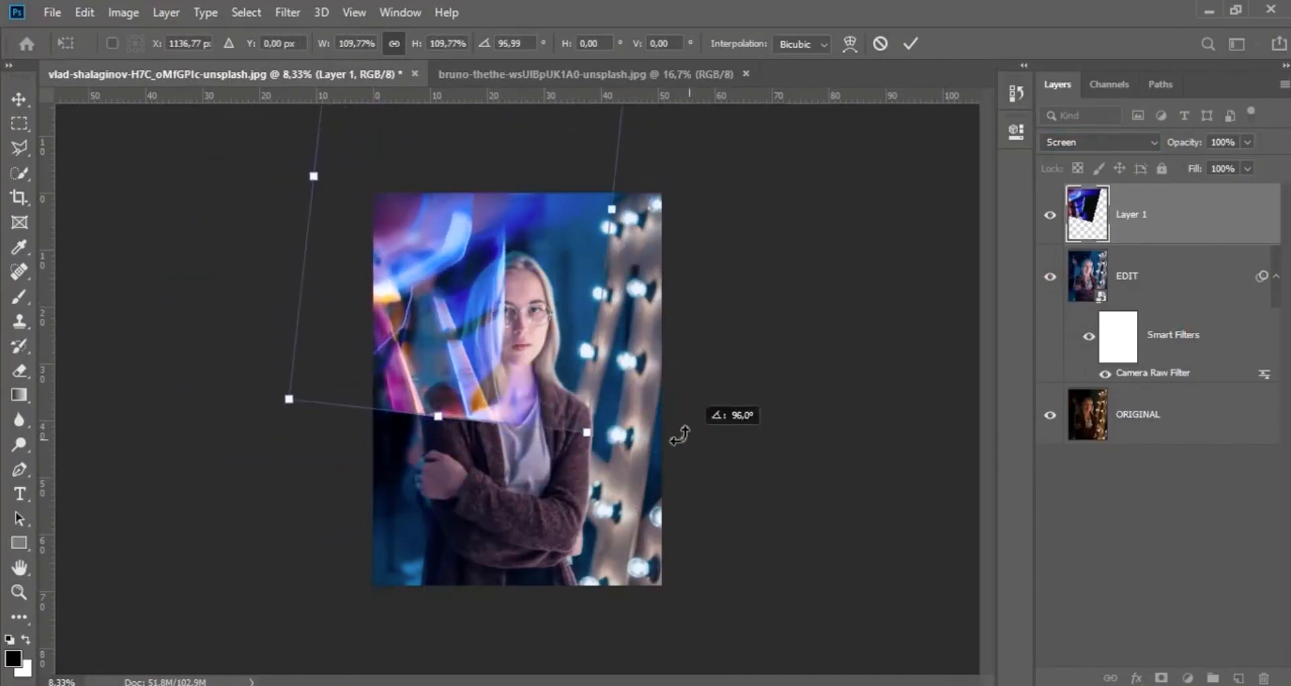
# Stretch the light-streak layer to 119,54% width, align it with the portrait's top edge and commit the transform in Screen mode
pyautogui.moveTo(524, 351); pyautogui.dragTo(537, 389)
pyautogui.moveTo(433, 429); pyautogui.dragTo(430, 448)
pyautogui.moveTo(487, 371); pyautogui.dragTo(490, 348)
pyautogui.moveTo(643, 478); pyautogui.dragTo(640, 480)
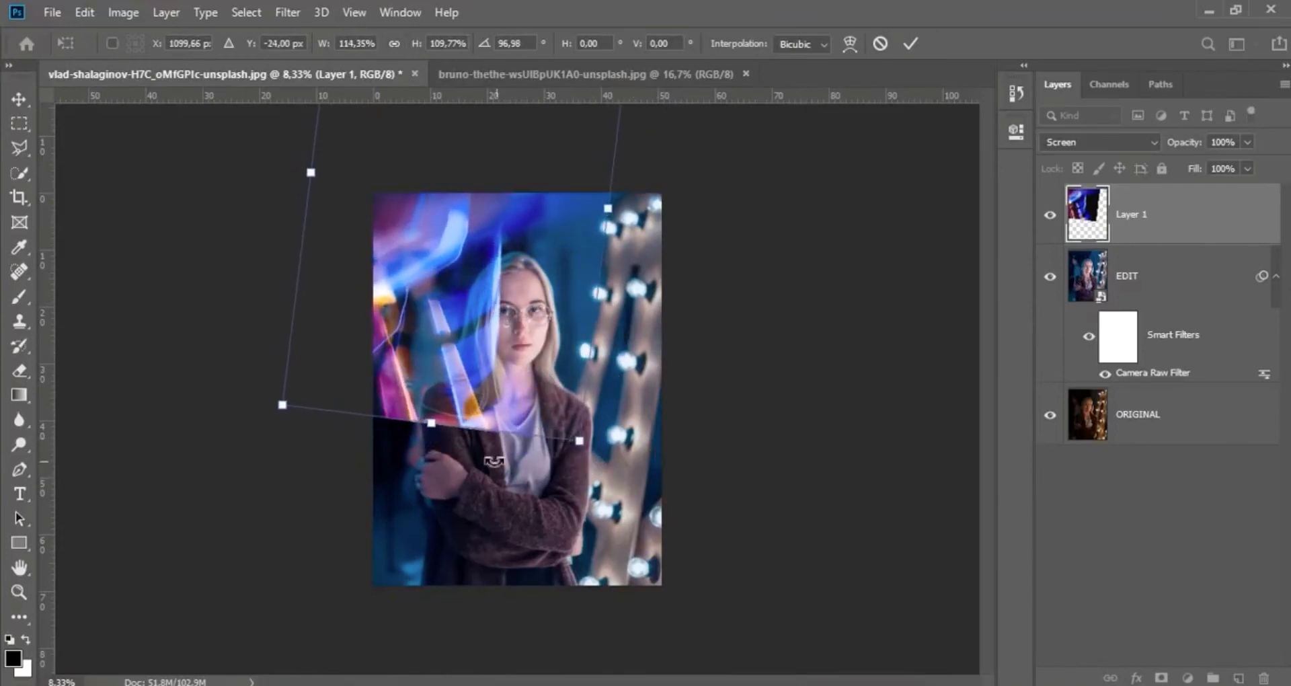
pyautogui.moveTo(437, 428); pyautogui.dragTo(438, 440)
pyautogui.moveTo(465, 382); pyautogui.dragTo(463, 373)
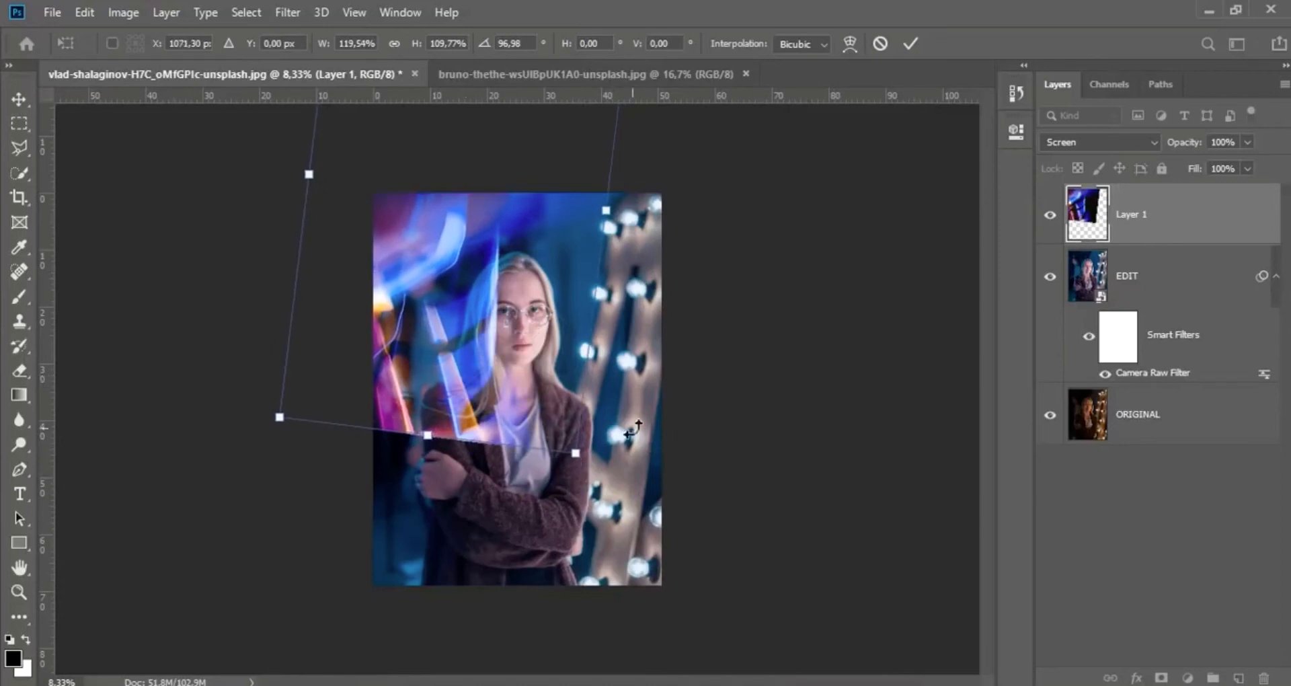
pyautogui.click(912, 42)
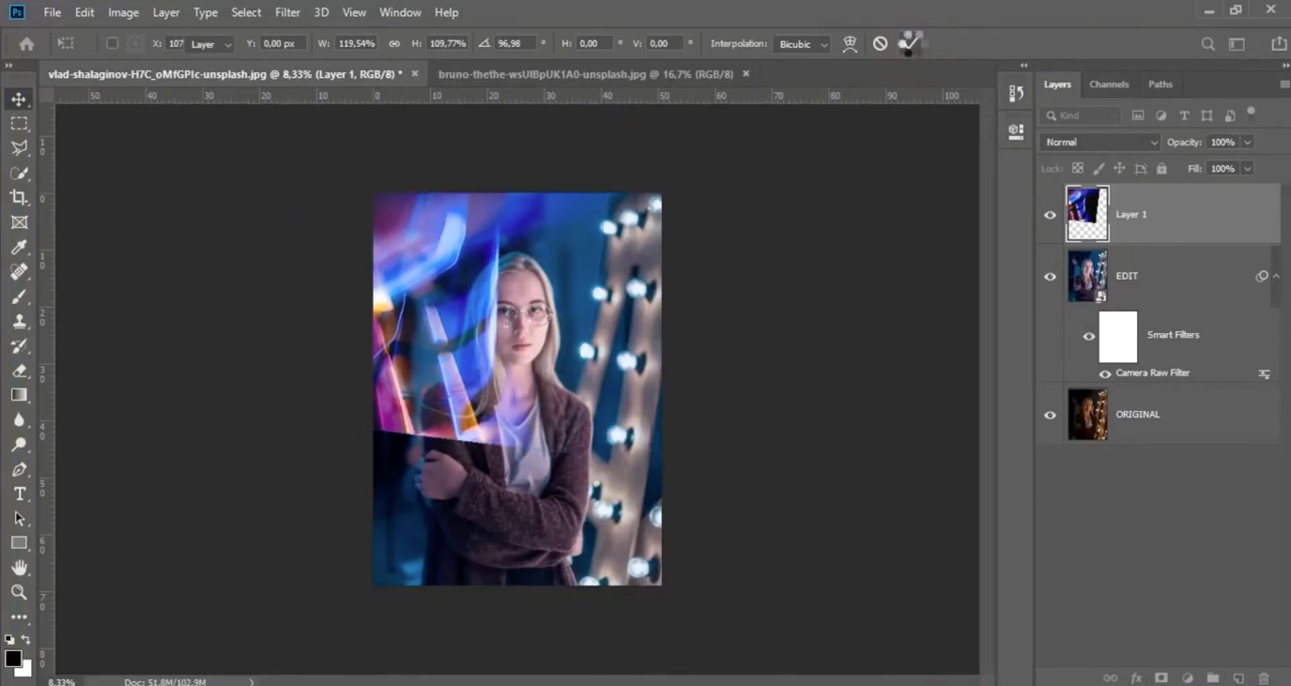
pyautogui.hotkey('alt', 'shift', 's')
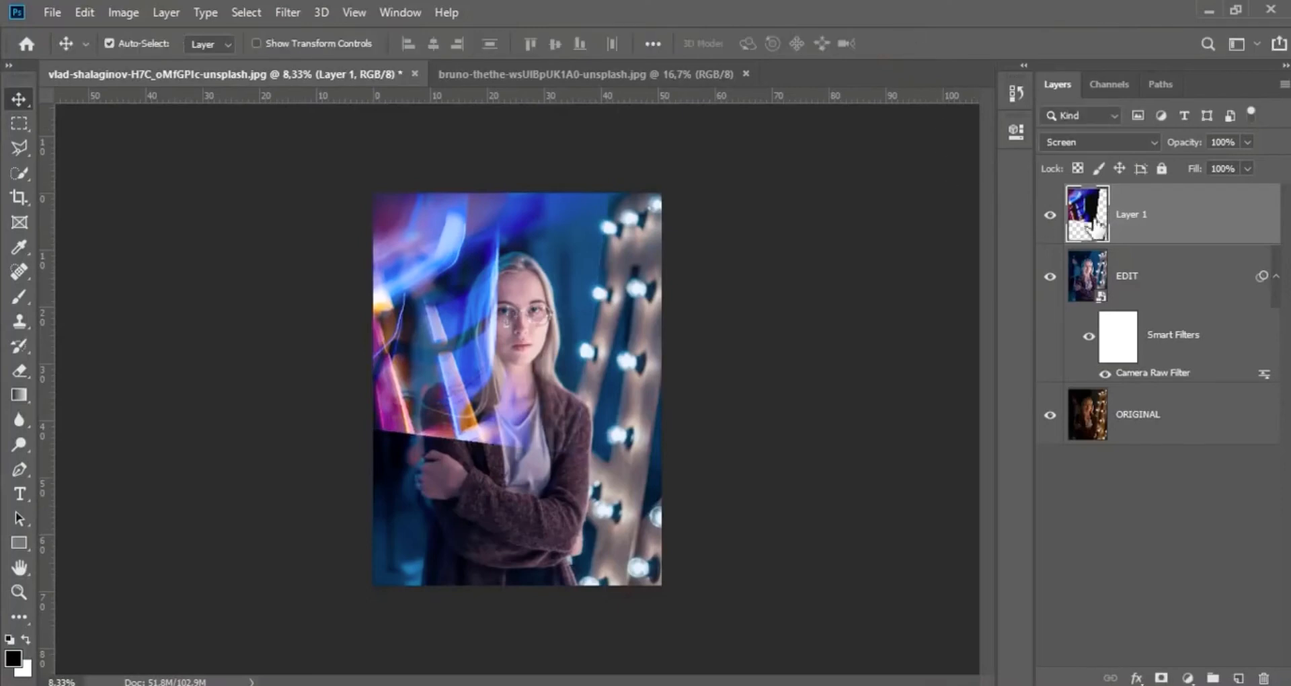
# Add a white layer mask to the light-streak layer and target the mask for editing
pyautogui.click(1173, 214)
pyautogui.click(1161, 677)
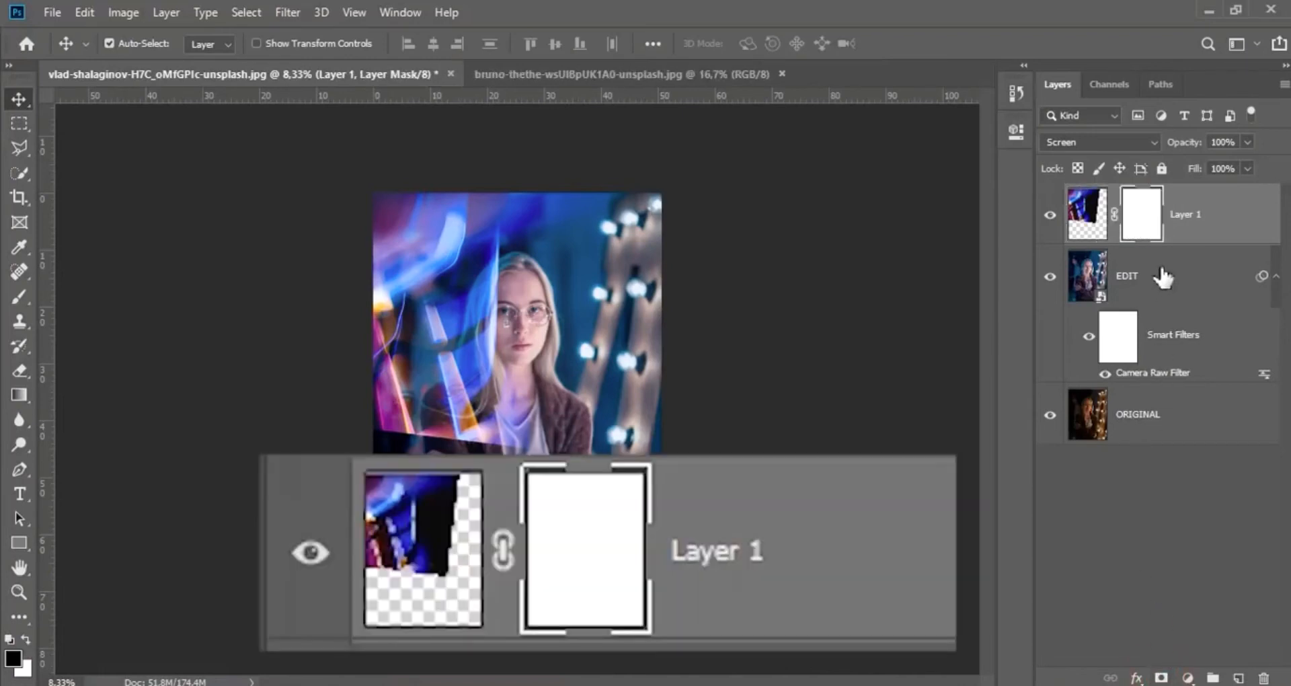
pyautogui.click(1147, 219)
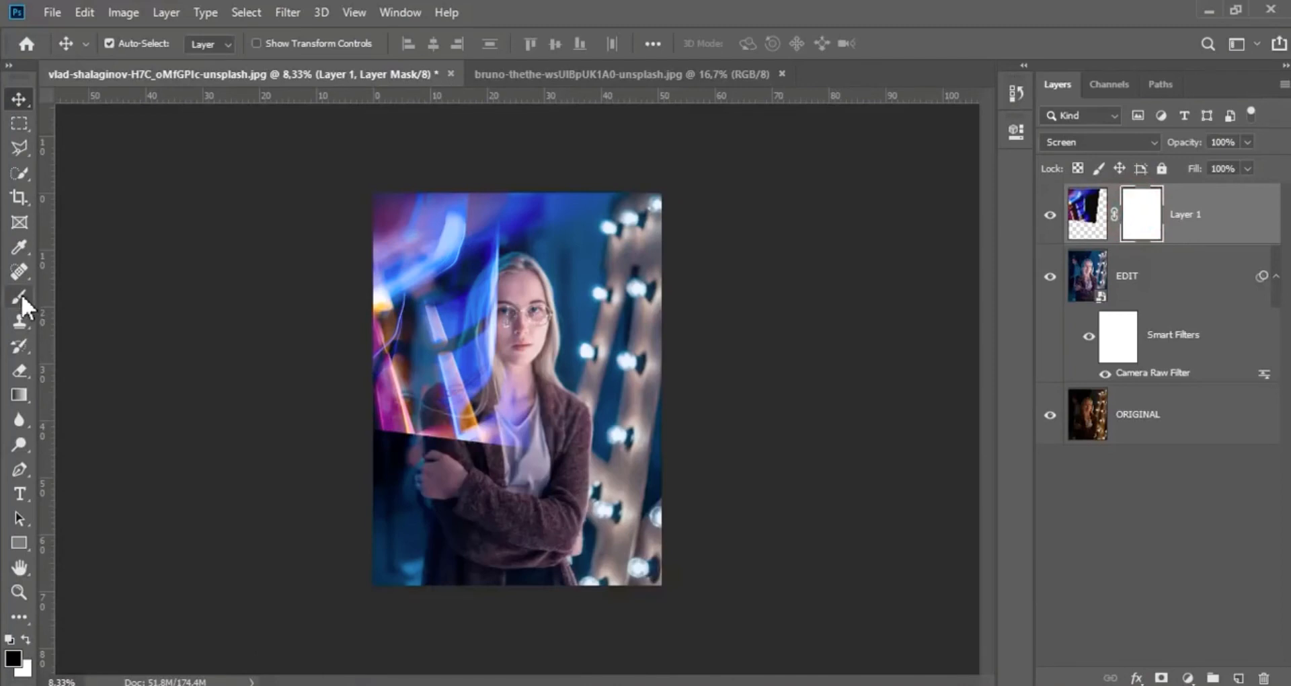
# Set up the Brush tool with the Soft Round preset at 161 px, 0% hardness and 100% opacity
pyautogui.click(19, 295)
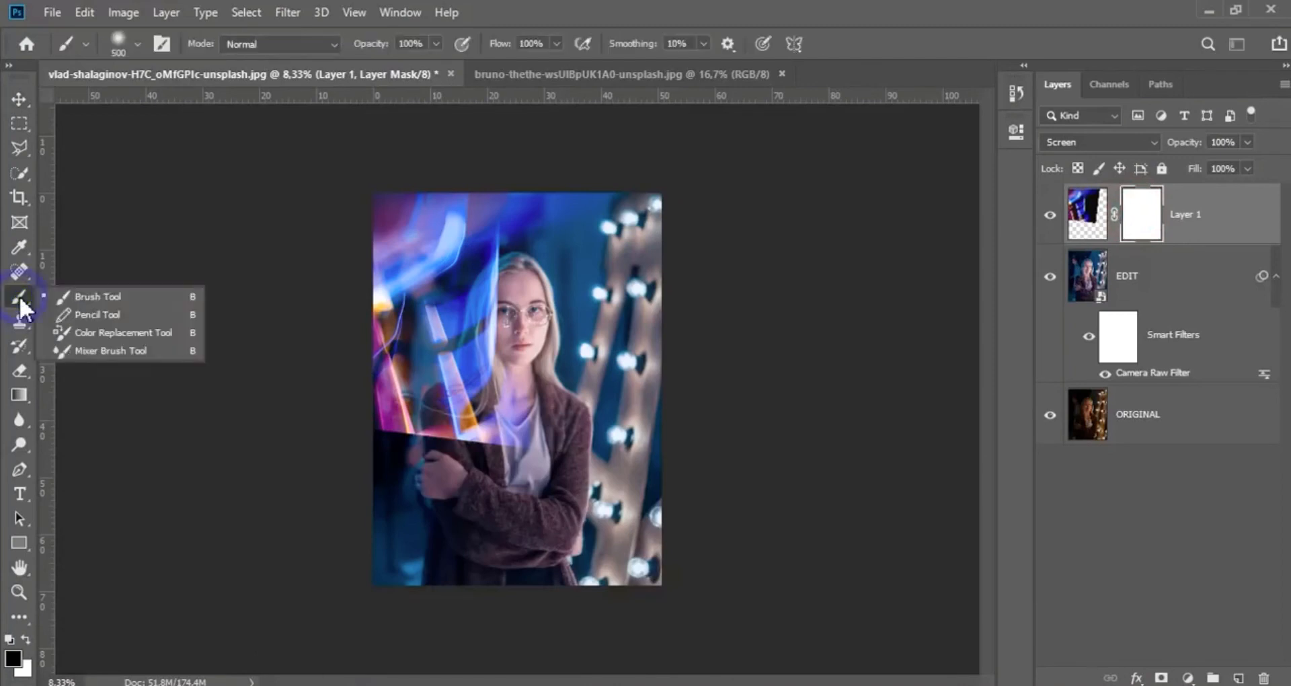
pyautogui.click(107, 297)
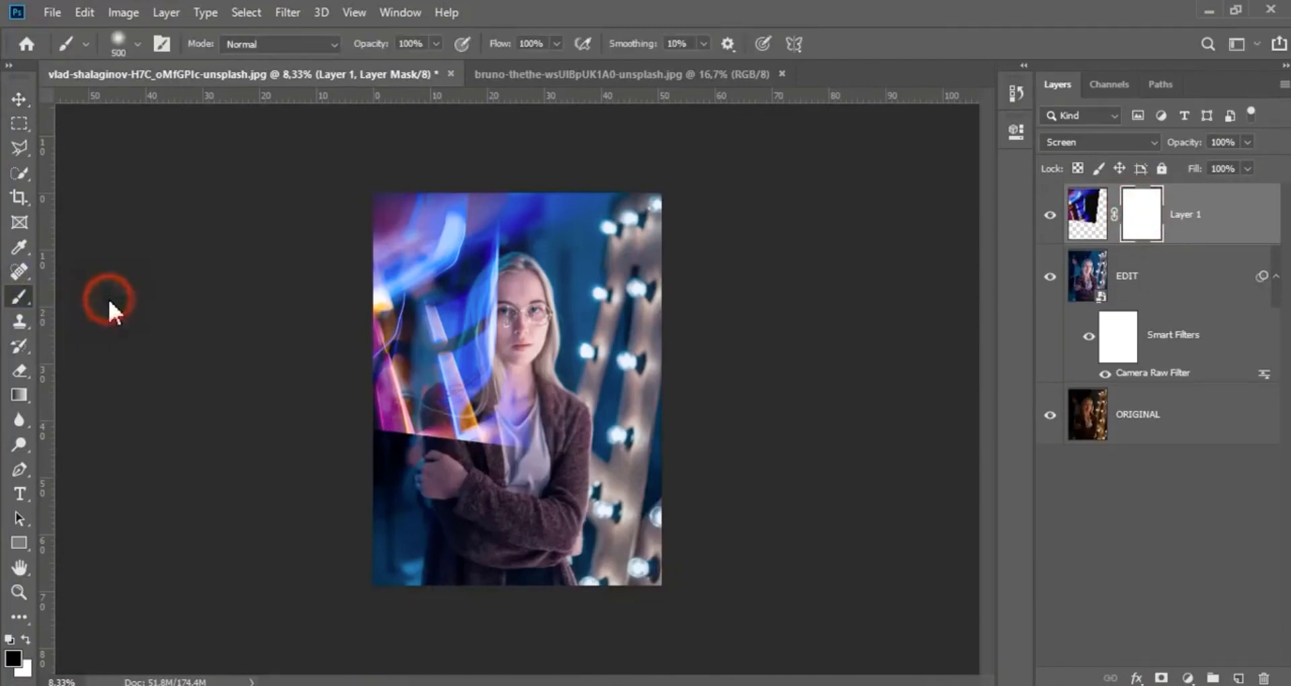
pyautogui.click(139, 41)
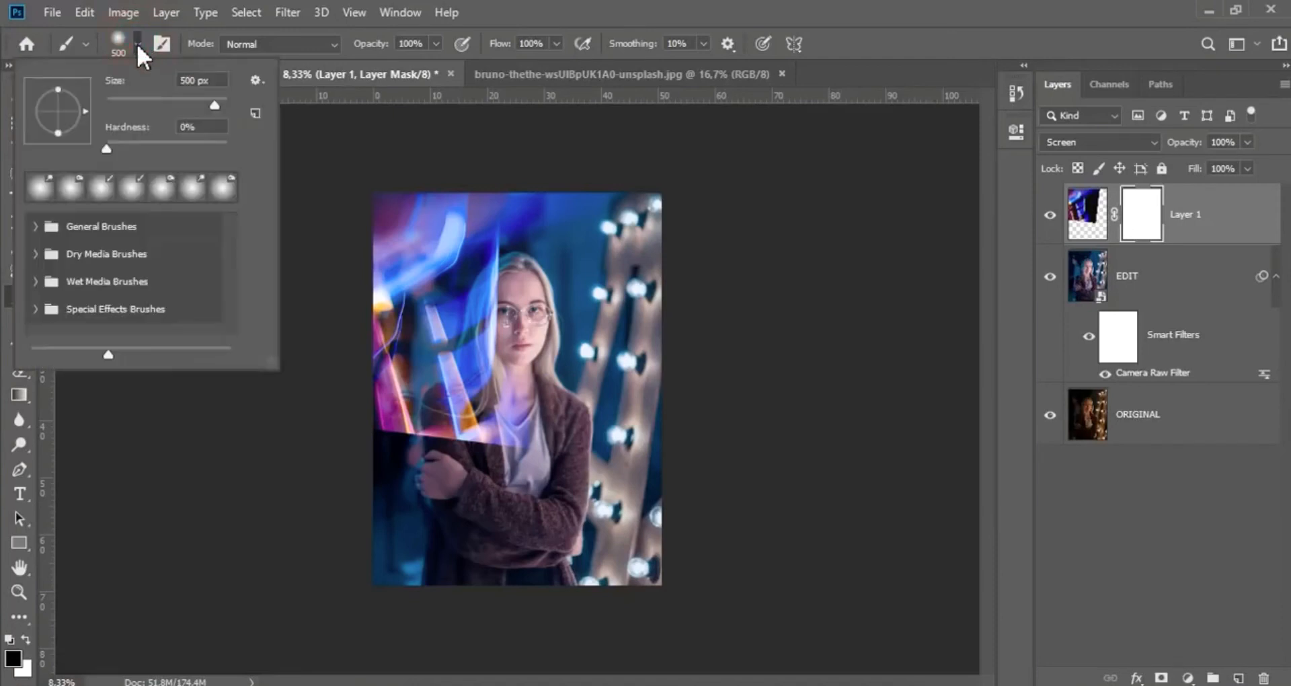
pyautogui.click(35, 226)
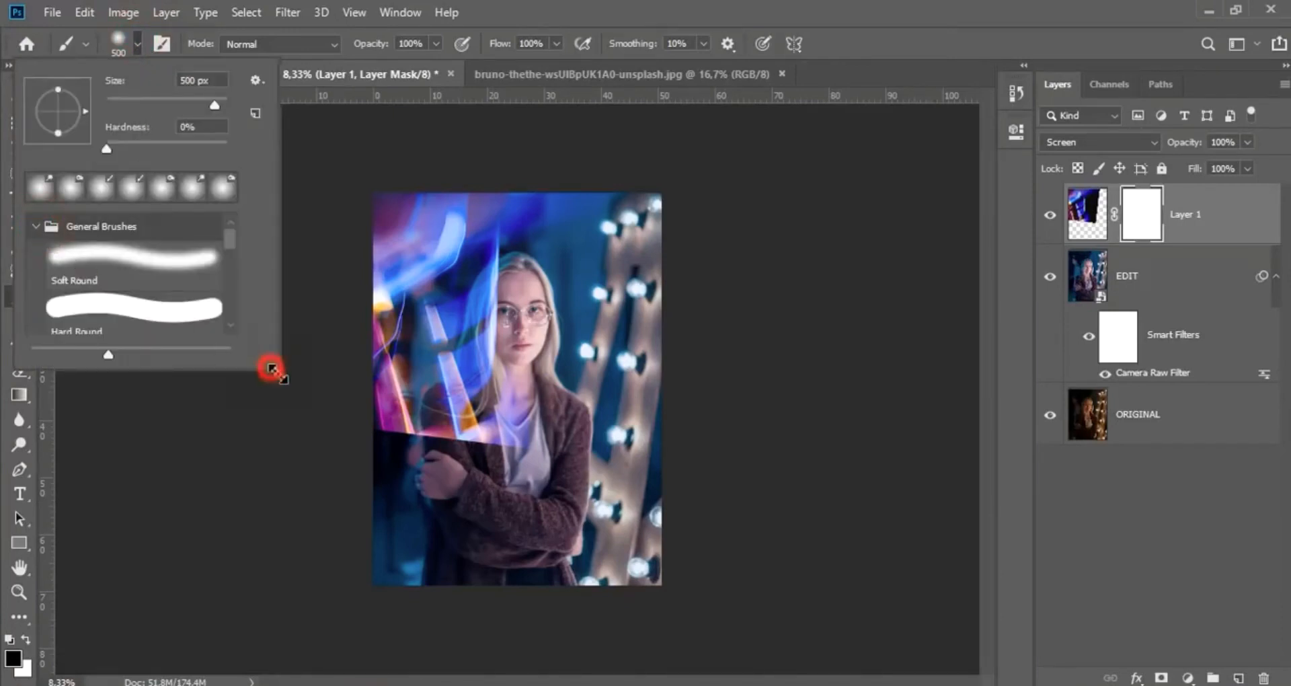
pyautogui.moveTo(271, 366); pyautogui.dragTo(433, 550)
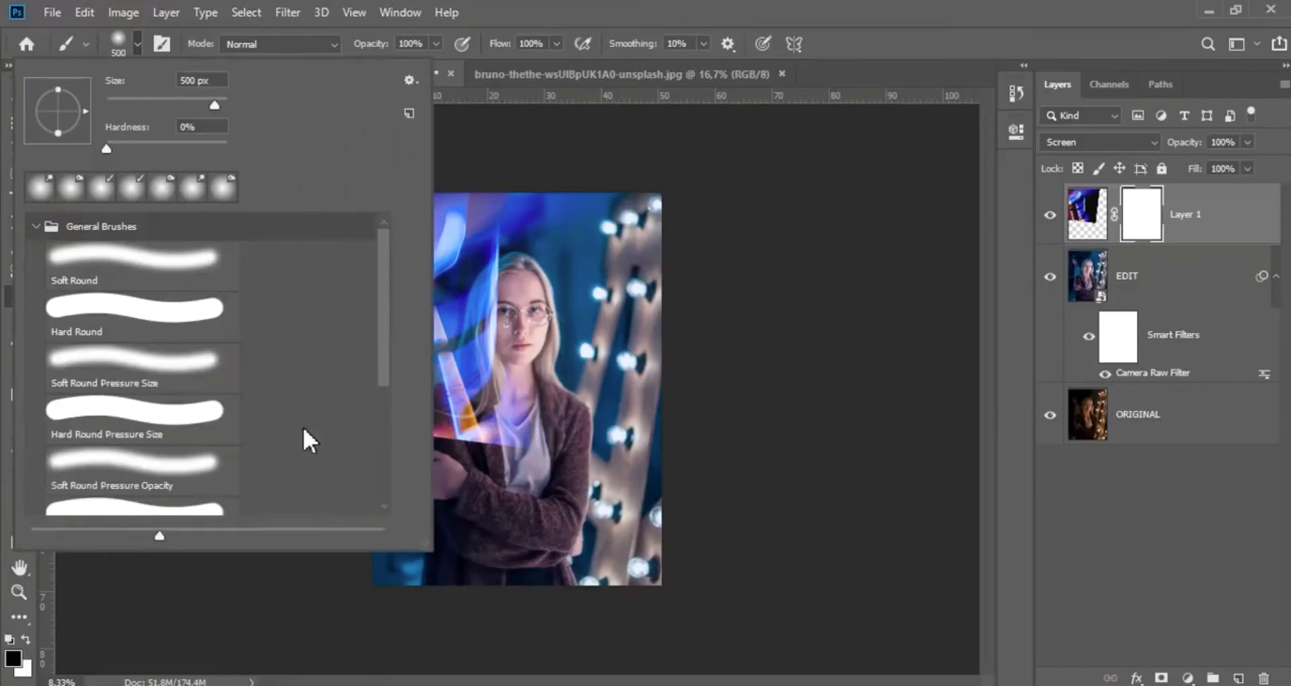
pyautogui.click(134, 263)
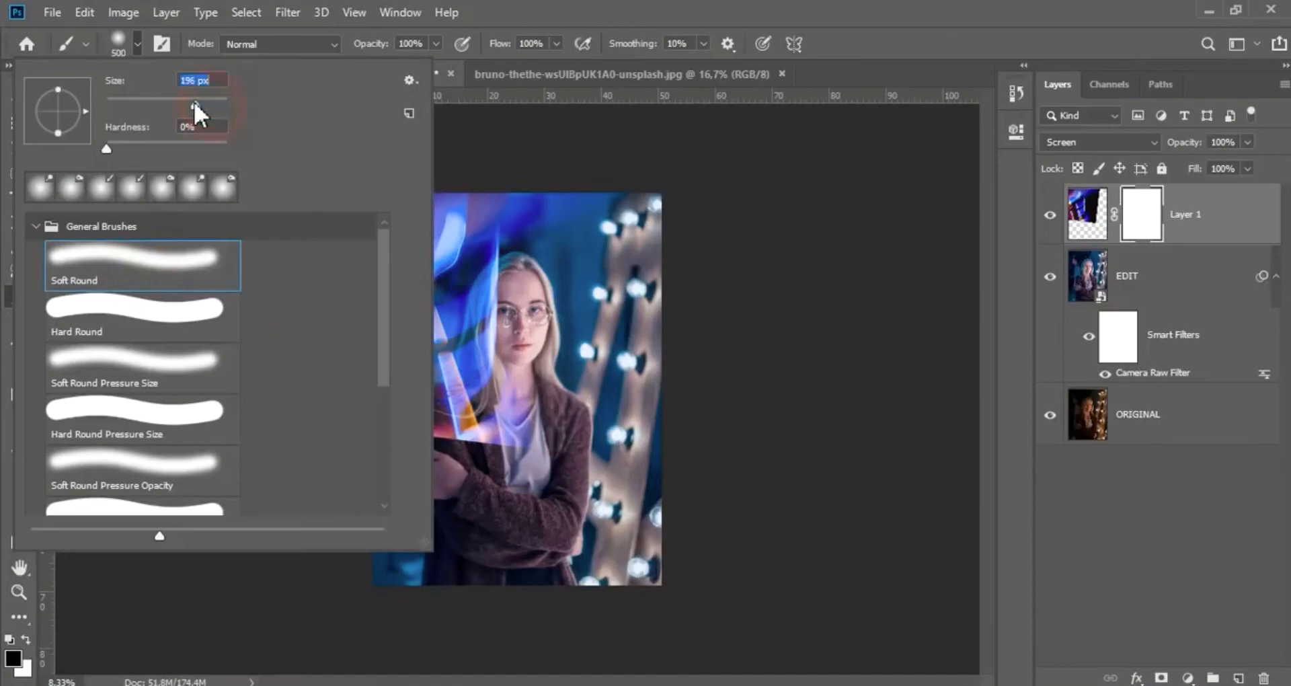
pyautogui.moveTo(192, 101); pyautogui.dragTo(183, 98)
pyautogui.click(138, 45)
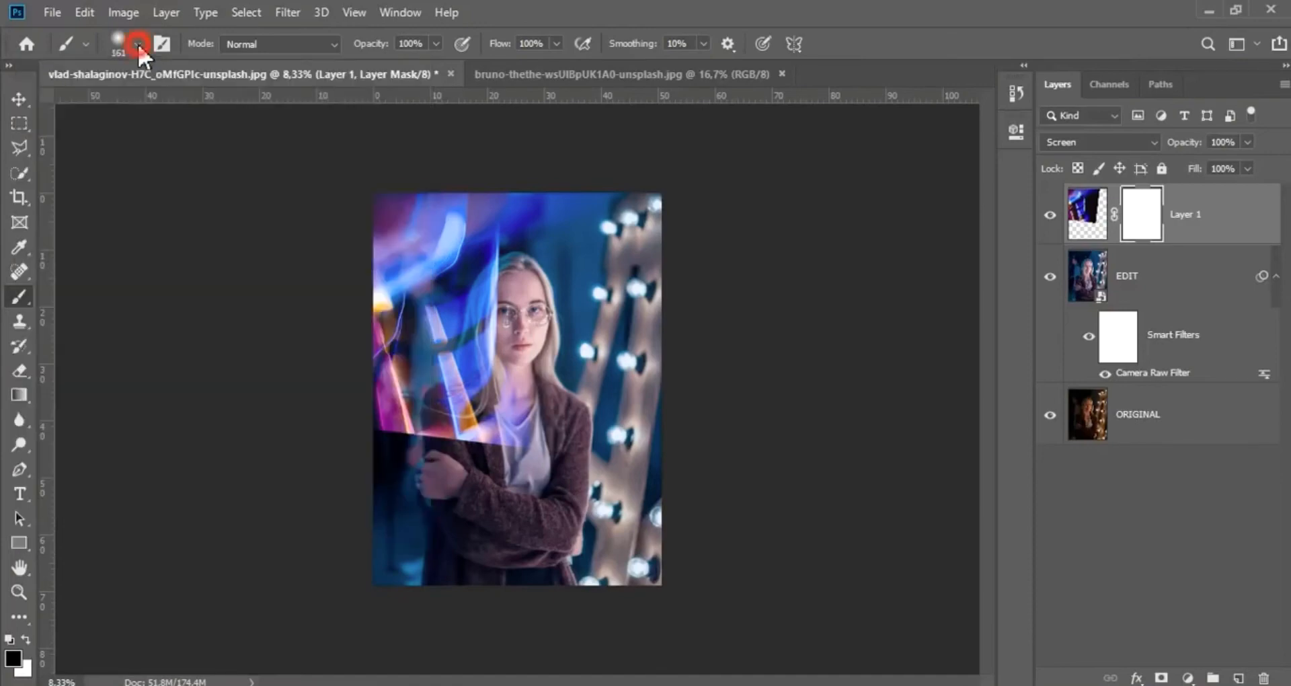
pyautogui.click(437, 44)
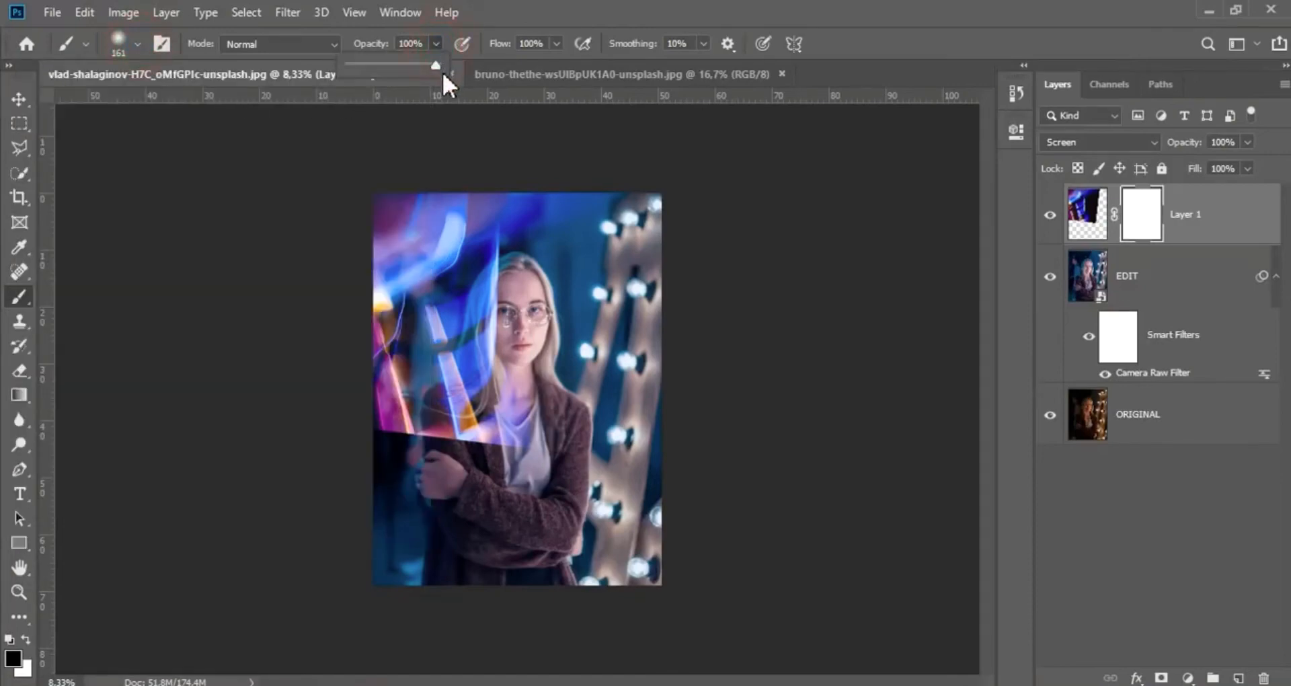
pyautogui.click(436, 45)
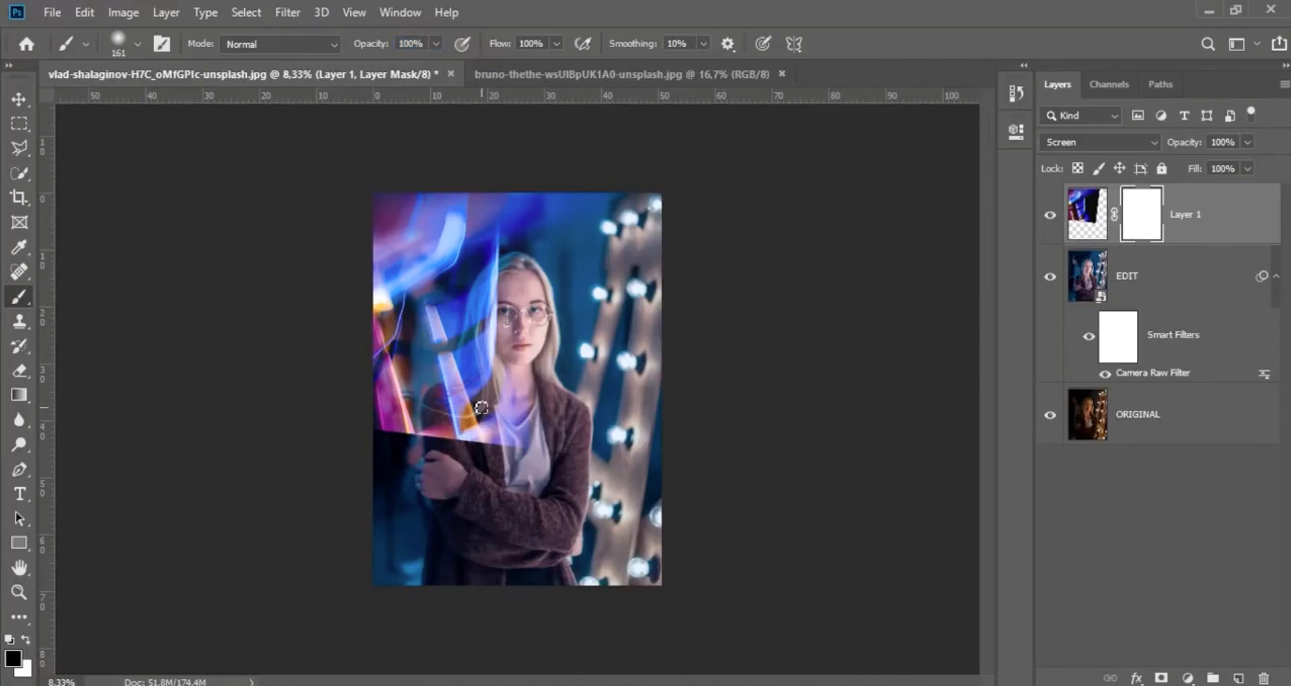
# Enlarge the brush to 800 px and paint black on the mask to hide the light streaks over the woman and beside her
pyautogui.press(']')
pyautogui.press(']')
pyautogui.press(']')
pyautogui.press(']')
pyautogui.press(']')
pyautogui.press(']')
pyautogui.press(']')
pyautogui.moveTo(532, 474); pyautogui.dragTo(595, 417)
pyautogui.press(']')
pyautogui.press(']')
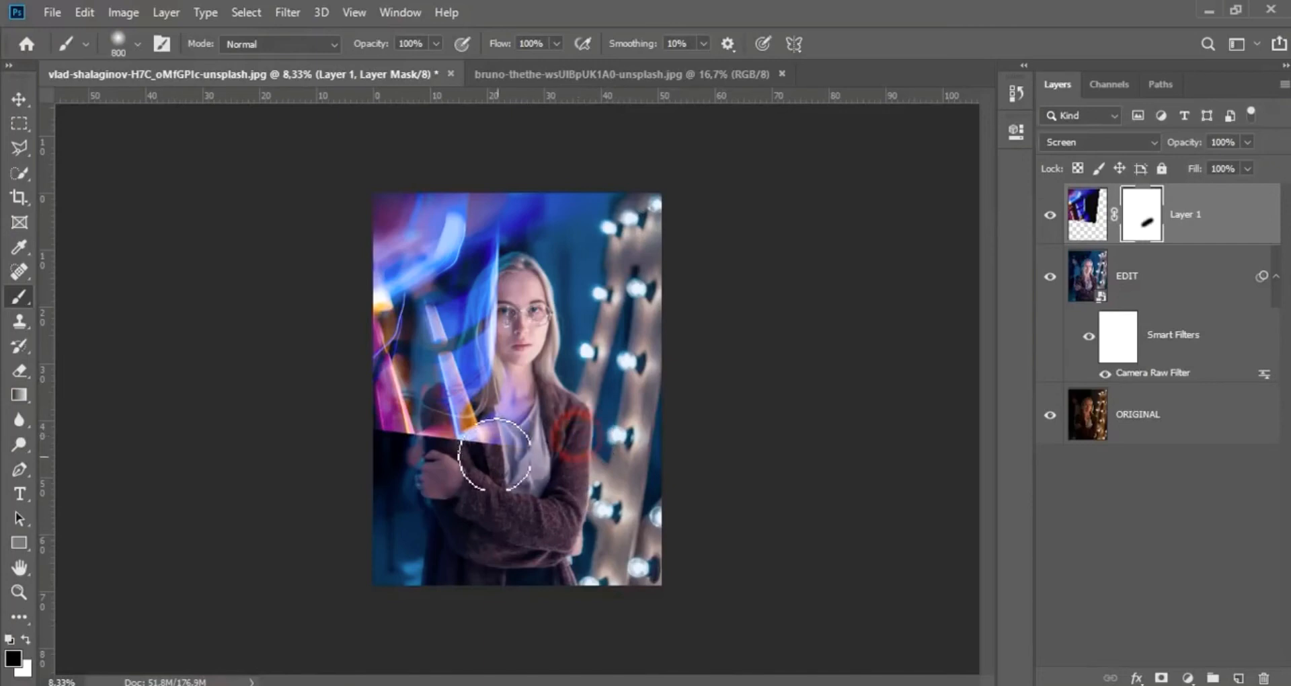
pyautogui.moveTo(503, 424)
pyautogui.mouseDown()
pyautogui.moveTo(429, 442)
pyautogui.moveTo(457, 447)
pyautogui.moveTo(474, 409)
pyautogui.moveTo(445, 340)
pyautogui.moveTo(511, 317)
pyautogui.moveTo(471, 340)
pyautogui.moveTo(464, 316)
pyautogui.moveTo(575, 289)
pyautogui.moveTo(561, 382)
pyautogui.moveTo(579, 370)
pyautogui.moveTo(549, 305)
pyautogui.moveTo(551, 319)
pyautogui.moveTo(499, 316)
pyautogui.moveTo(511, 273)
pyautogui.moveTo(458, 370)
pyautogui.moveTo(441, 322)
pyautogui.moveTo(464, 415)
pyautogui.moveTo(427, 402)
pyautogui.moveTo(464, 490)
pyautogui.moveTo(429, 396)
pyautogui.moveTo(546, 394)
pyautogui.moveTo(446, 417)
pyautogui.moveTo(412, 390)
pyautogui.moveTo(427, 342)
pyautogui.moveTo(386, 368)
pyautogui.mouseUp()
# Paint out the remaining light streaks around the man in the background with a smaller brush on the mask
pyautogui.press('[')
pyautogui.press('[')
pyautogui.press('[')
pyautogui.moveTo(411, 315)
pyautogui.mouseDown()
pyautogui.moveTo(414, 358)
pyautogui.moveTo(381, 334)
pyautogui.moveTo(365, 377)
pyautogui.moveTo(426, 314)
pyautogui.mouseUp()
pyautogui.click(411, 312)
# Mask out the overlay near the upper-right bulbs with the brush enlarged to 800 px, and target the layer's image instead of its mask
pyautogui.press(']')
pyautogui.press(']')
pyautogui.press(']')
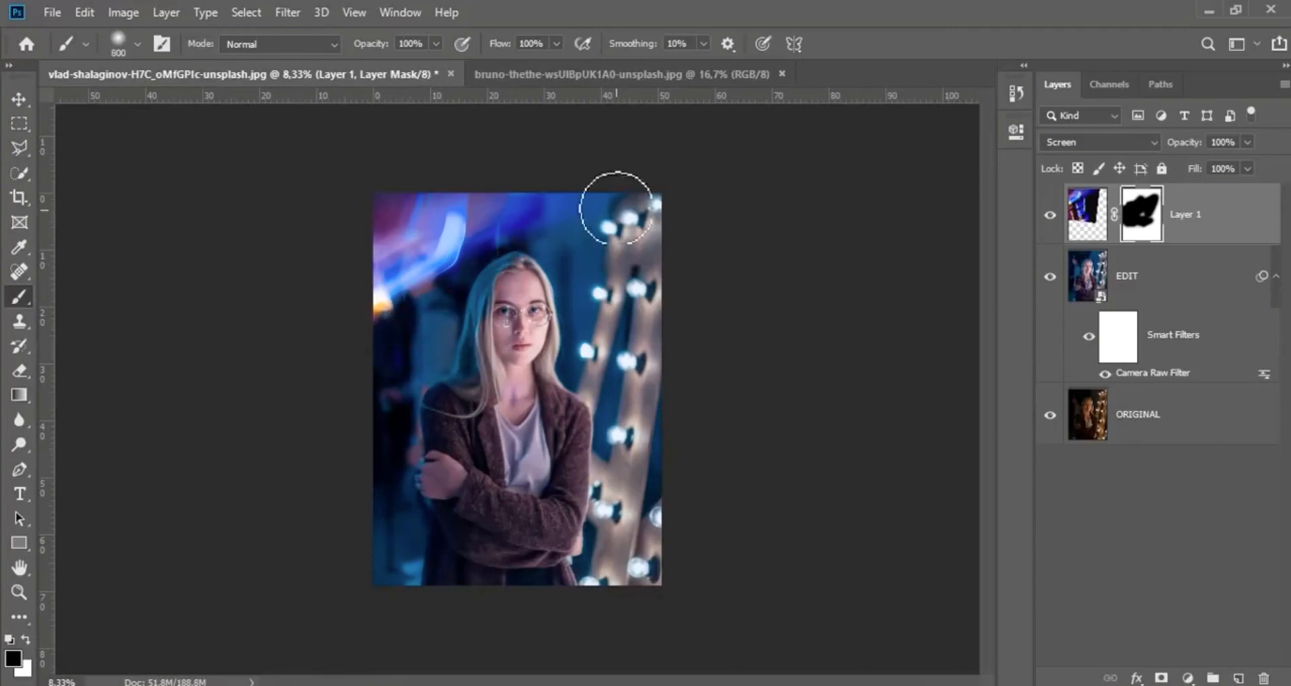
pyautogui.click(627, 207)
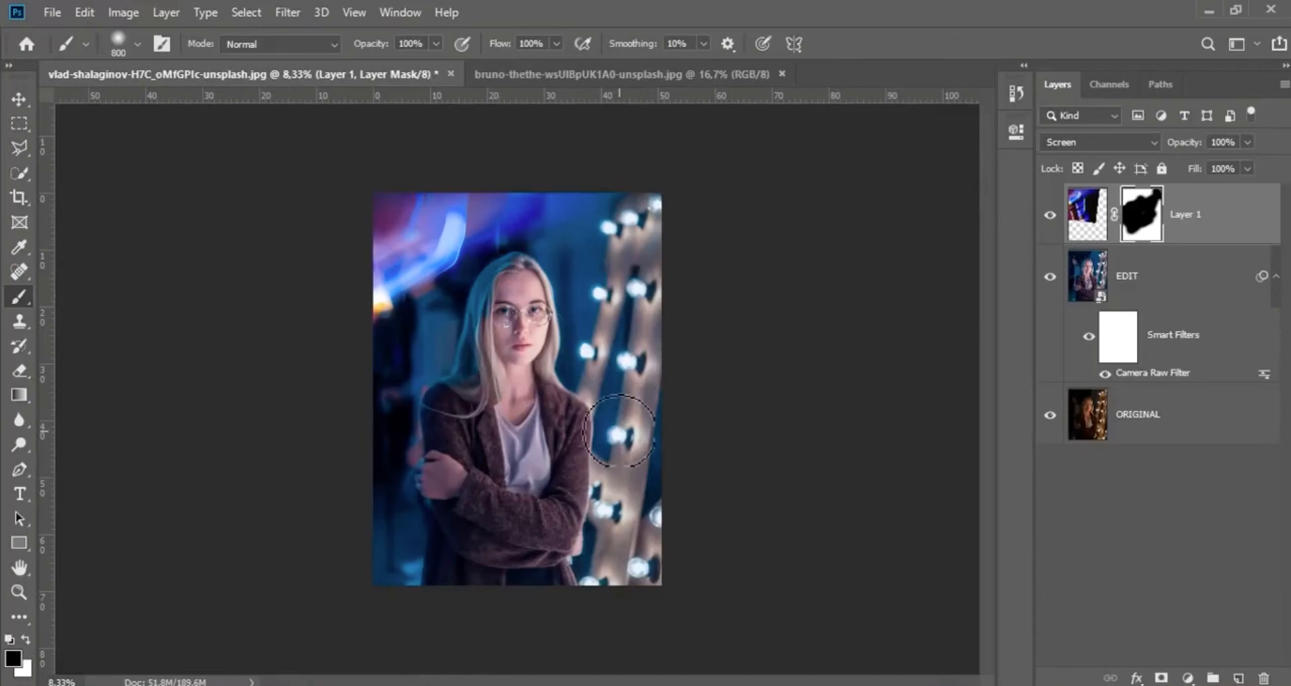
pyautogui.click(1220, 215)
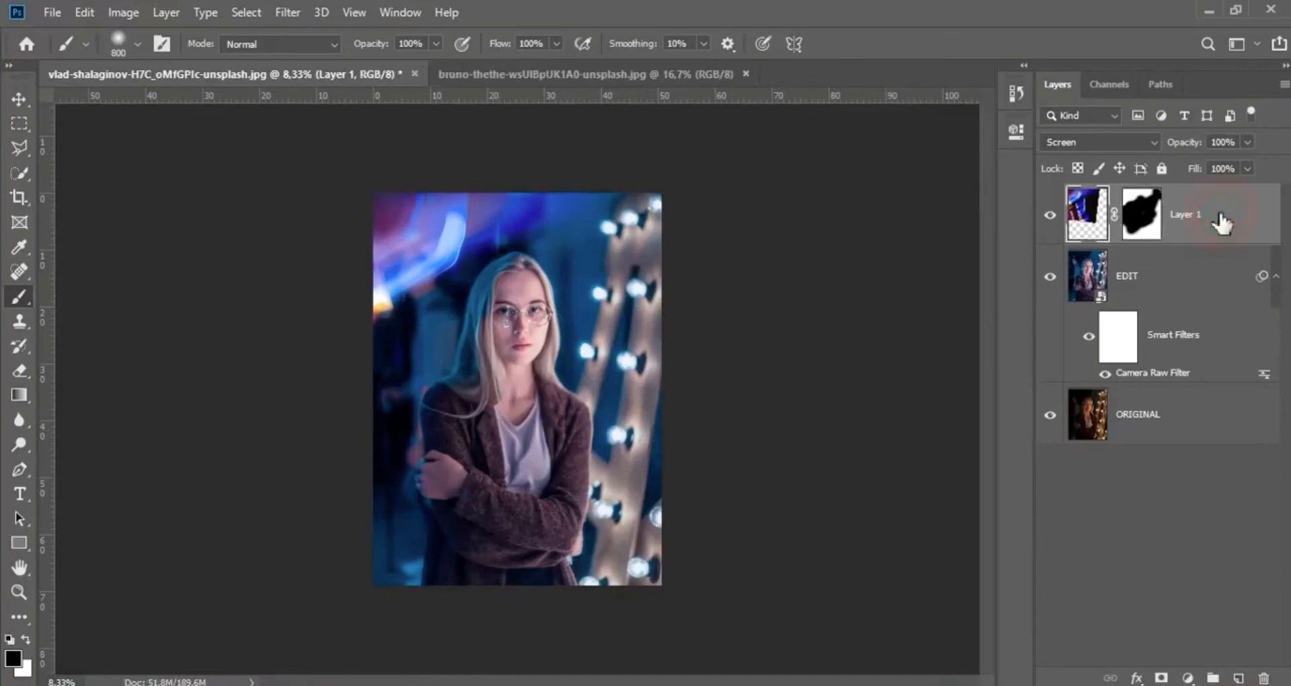
# Add a Levels adjustment clipped to Layer 1, raise its black input level to about 13, and compare the image with and without it
pyautogui.click(1189, 678)
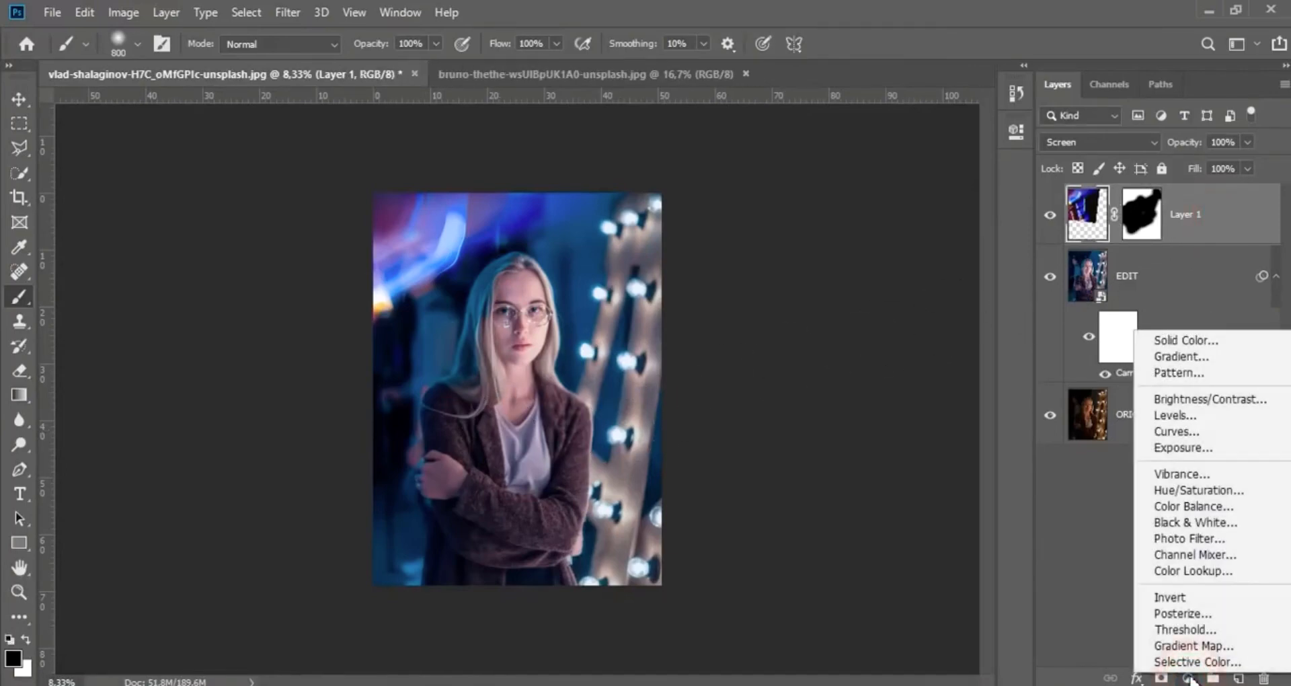
pyautogui.click(1170, 415)
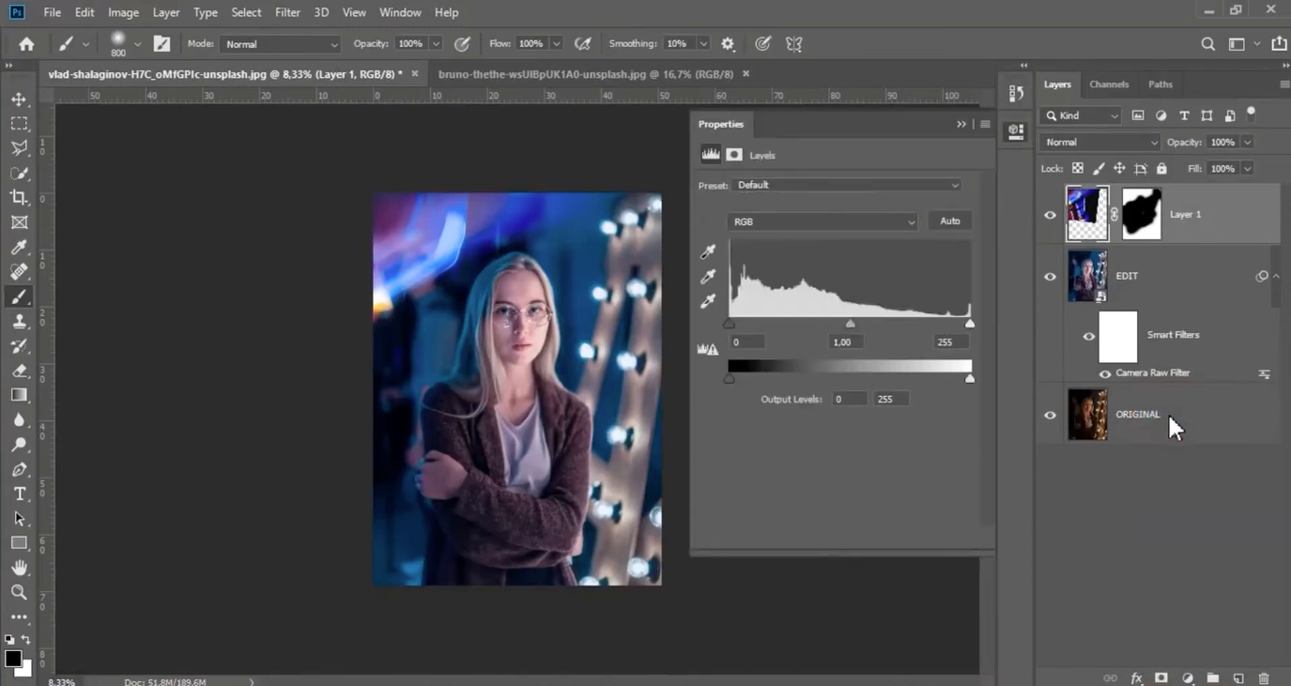
pyautogui.click(854, 537)
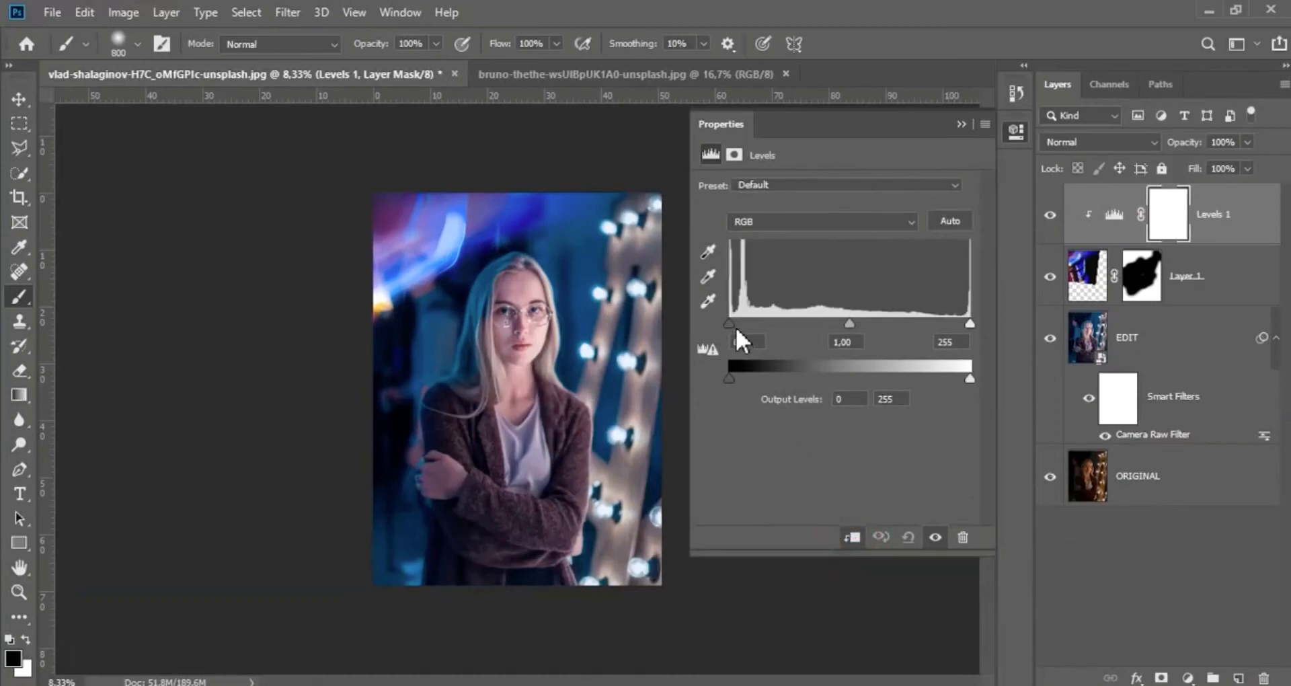
pyautogui.moveTo(732, 328)
pyautogui.mouseDown()
pyautogui.moveTo(762, 310)
pyautogui.moveTo(741, 318)
pyautogui.mouseUp()
pyautogui.hotkey('ctrl', '+')
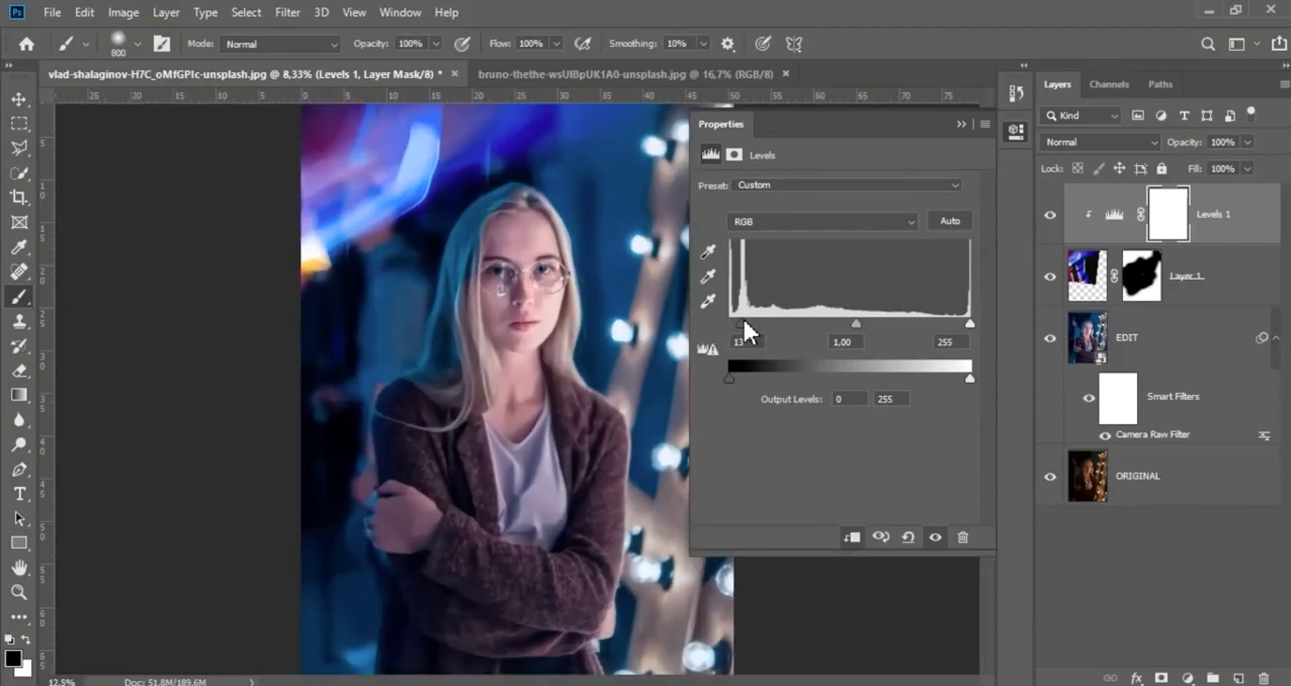
pyautogui.scroll(1, 632, 360)
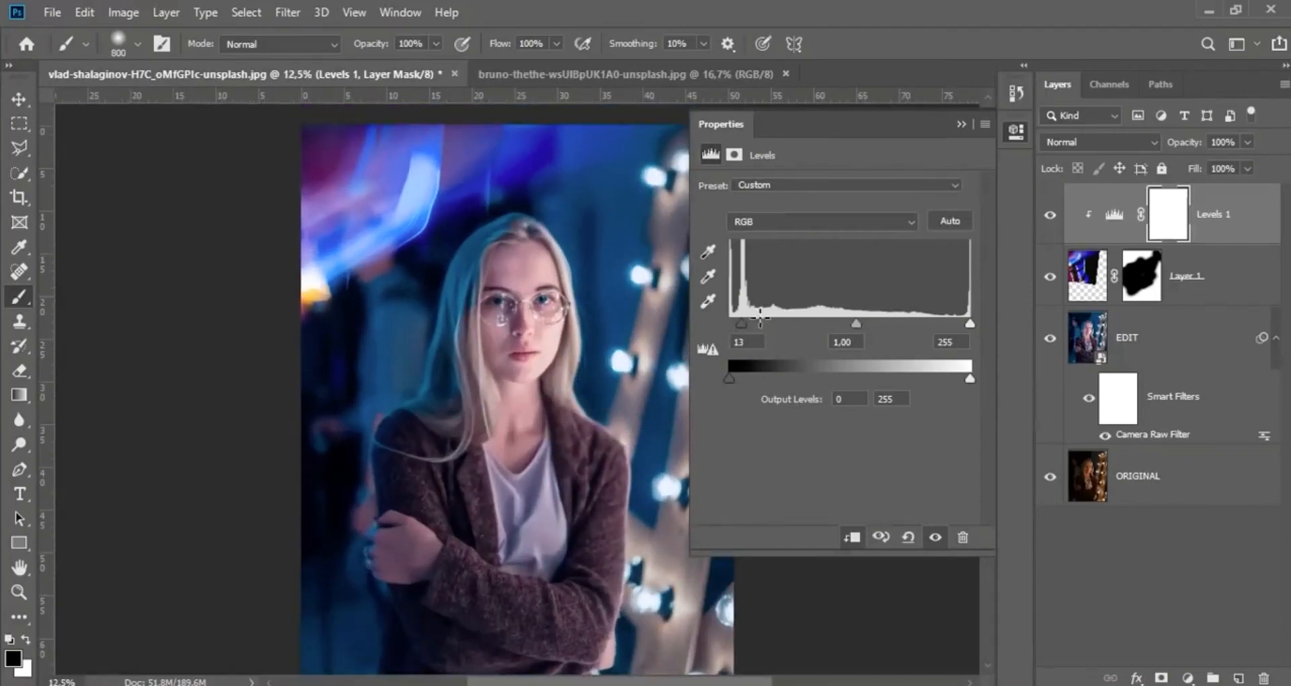
pyautogui.moveTo(744, 320); pyautogui.dragTo(745, 318)
pyautogui.click(962, 123)
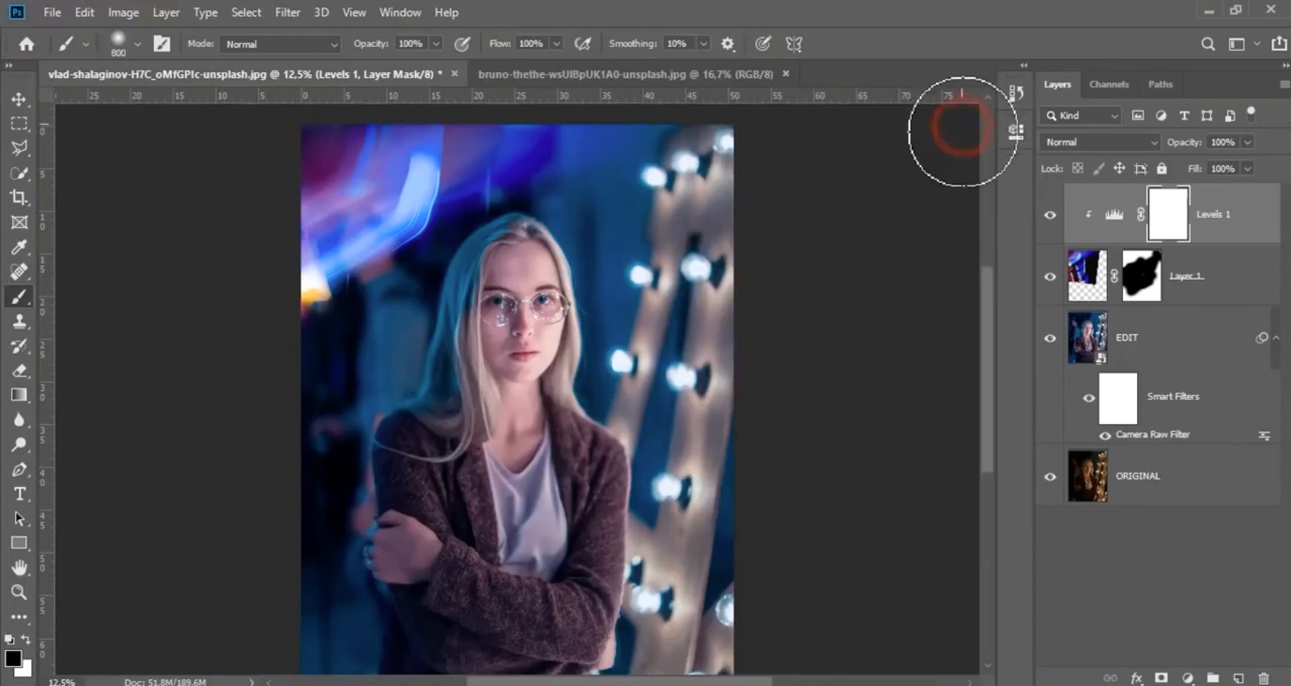
pyautogui.click(1050, 215)
pyautogui.click(1050, 214)
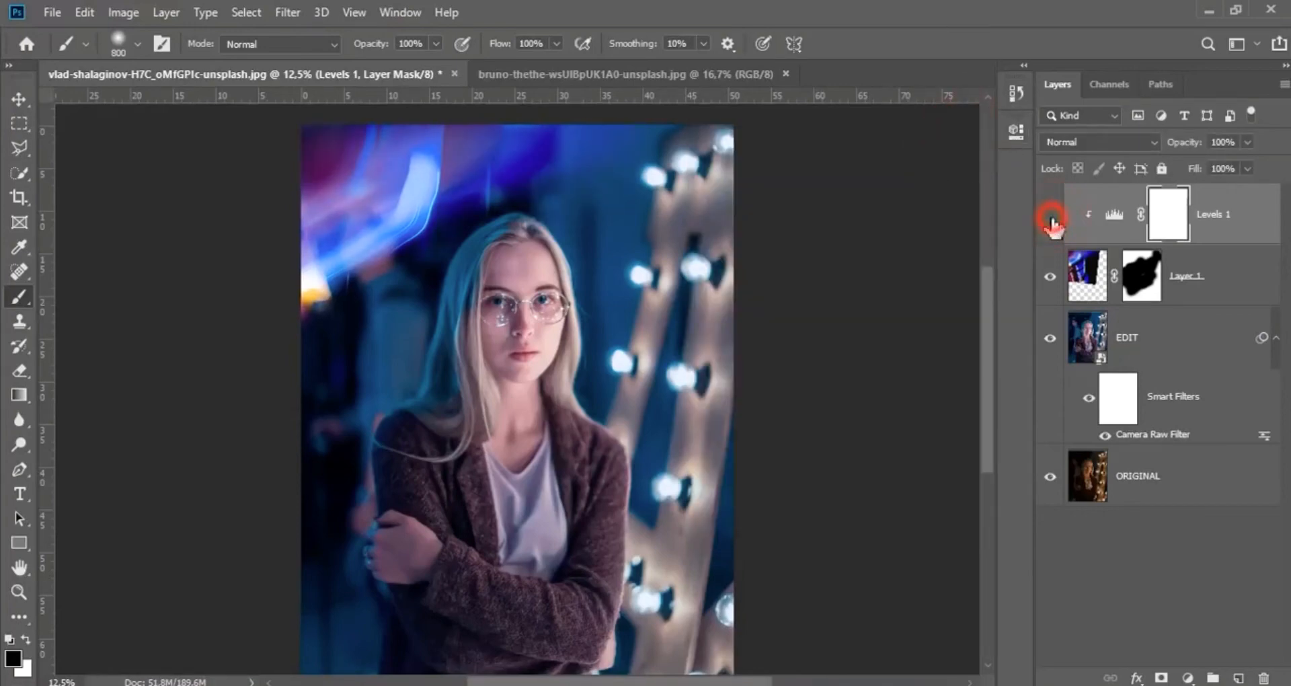
pyautogui.click(1050, 214)
pyautogui.click(1050, 214)
# Add a Hue/Saturation adjustment clipped to Layer 1, shift the hue to about -29, slightly lower the saturation, and compare before and after
pyautogui.click(1188, 677)
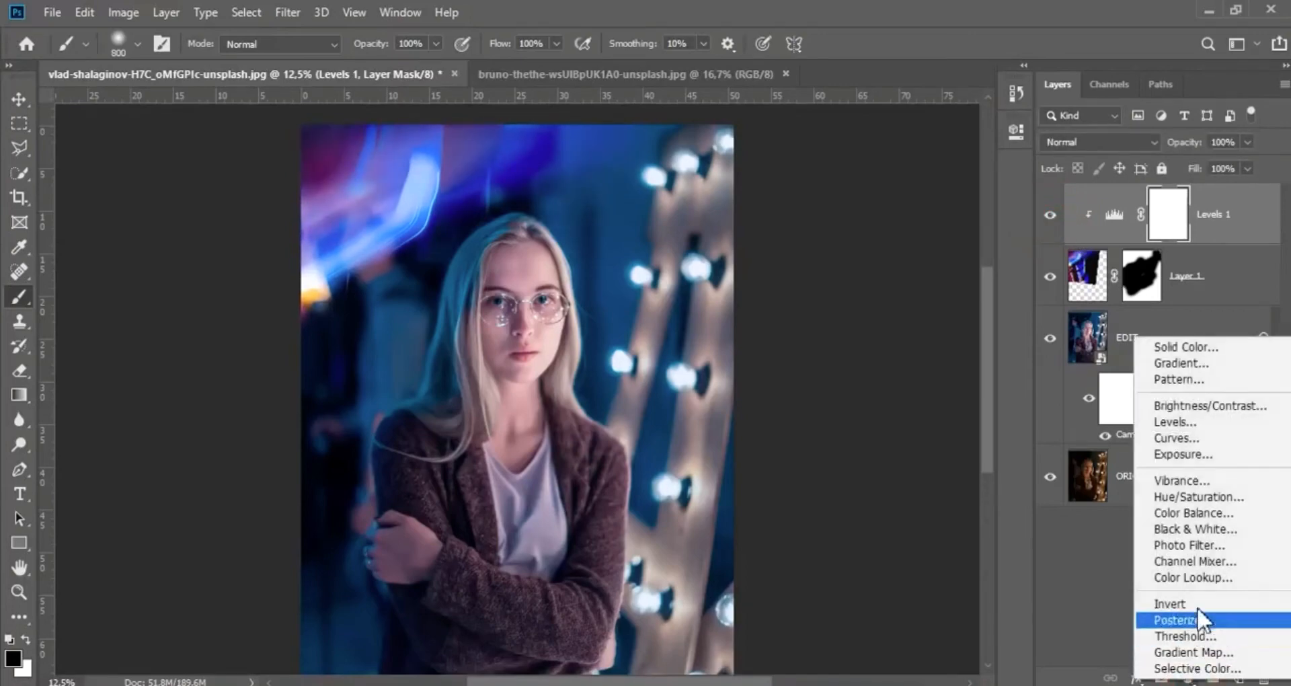
pyautogui.click(1204, 496)
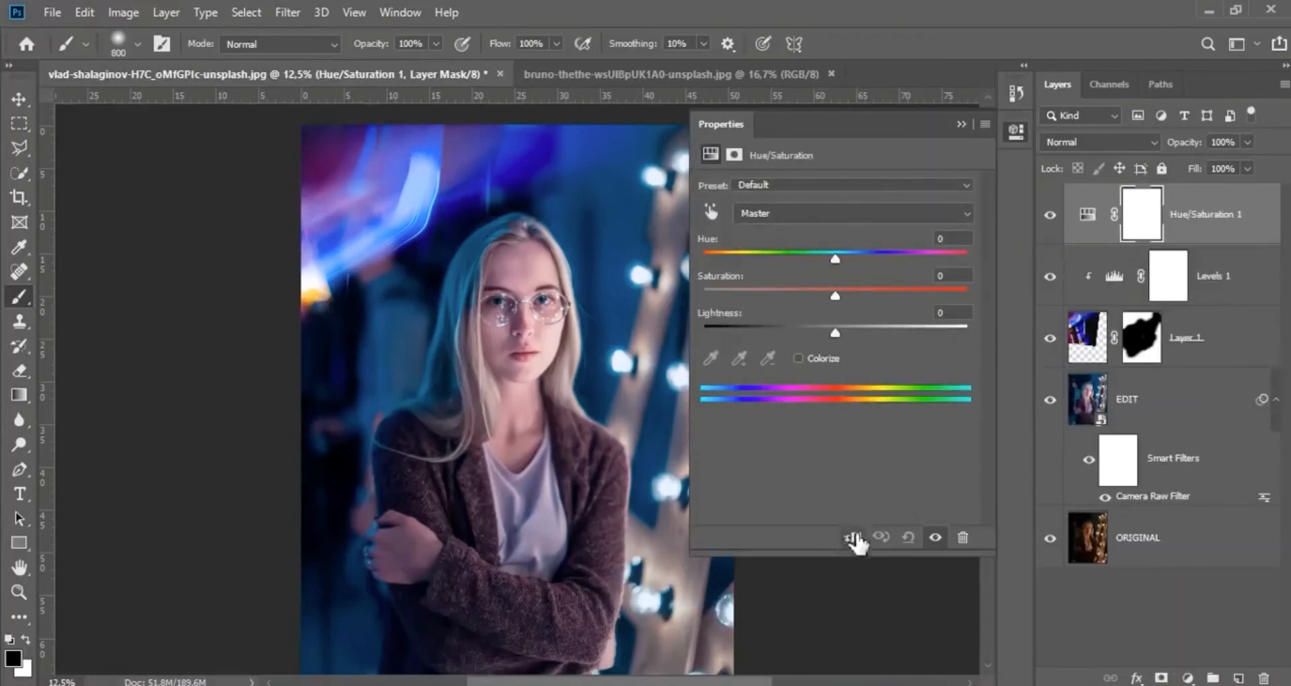
pyautogui.click(851, 536)
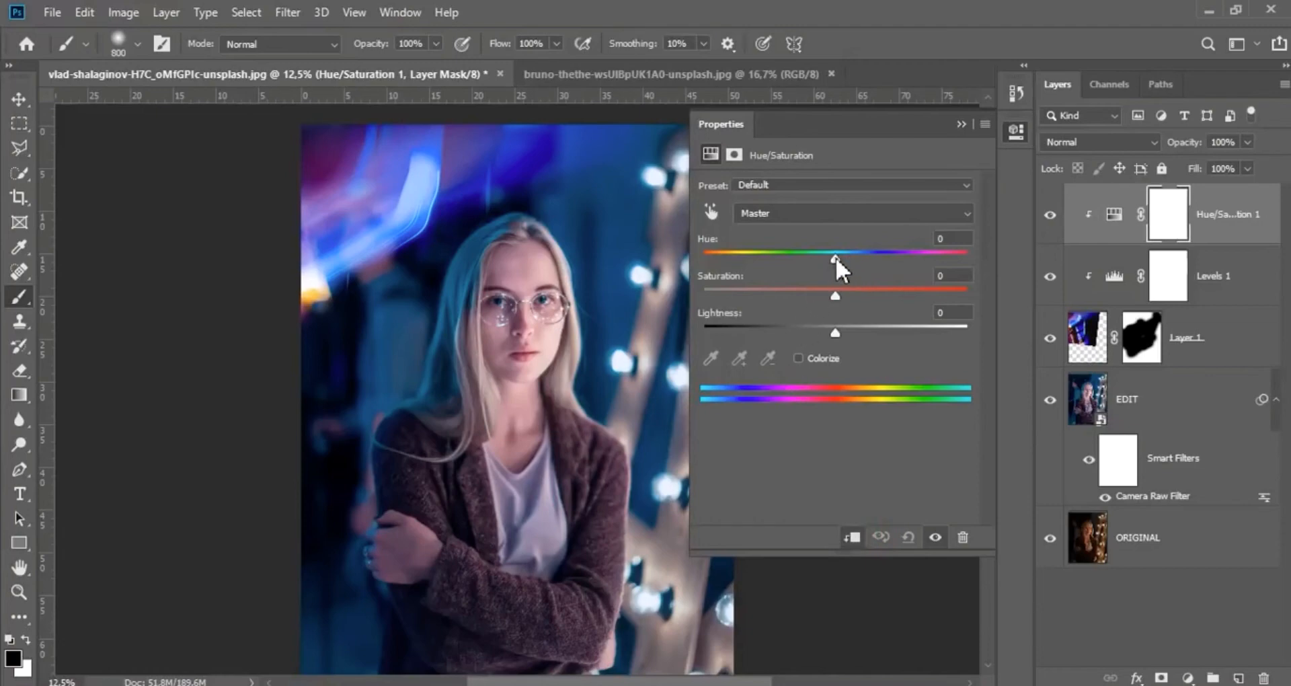
pyautogui.moveTo(835, 256)
pyautogui.mouseDown()
pyautogui.moveTo(716, 255)
pyautogui.moveTo(787, 250)
pyautogui.mouseUp()
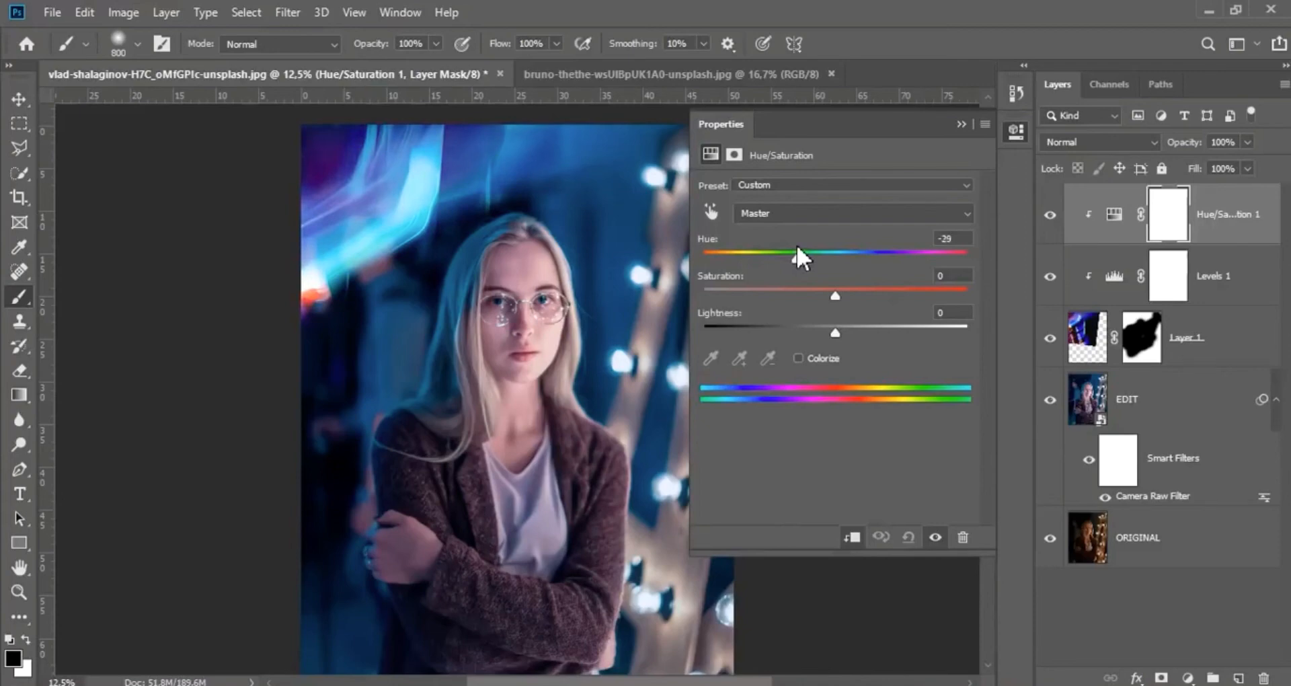
pyautogui.moveTo(837, 293); pyautogui.dragTo(821, 298)
pyautogui.click(966, 124)
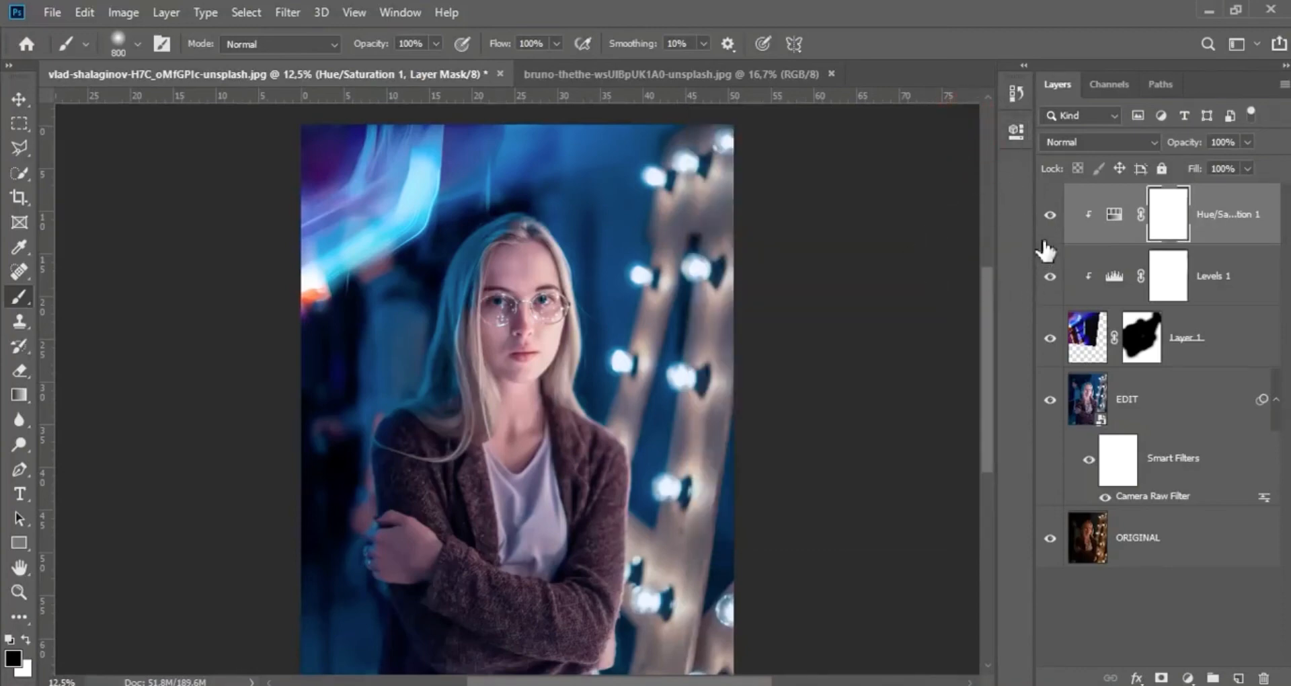
pyautogui.click(1049, 215)
pyautogui.click(1049, 215)
pyautogui.click(1047, 216)
pyautogui.click(1047, 217)
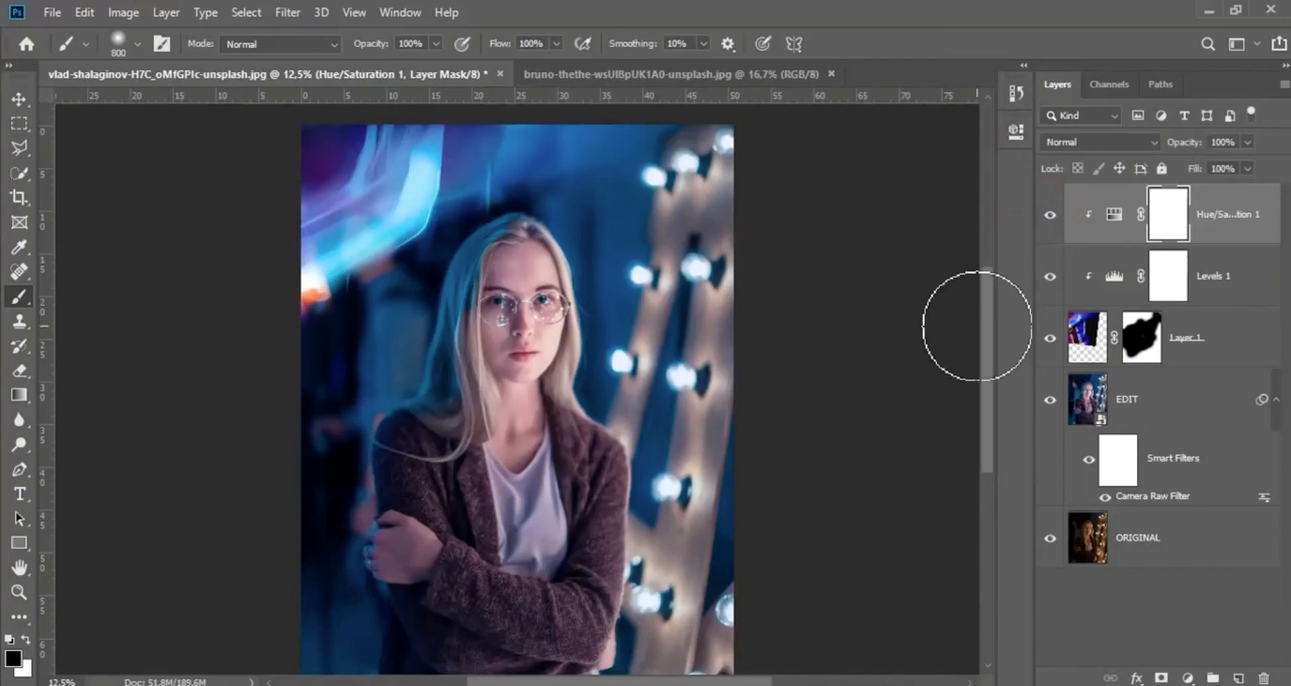
# Open bruno-thethe-yPmLxMPbcnE-unsplash from the Edit folder and bring its image into the portrait document as a new top layer
pyautogui.hotkey('ctrl', '-')
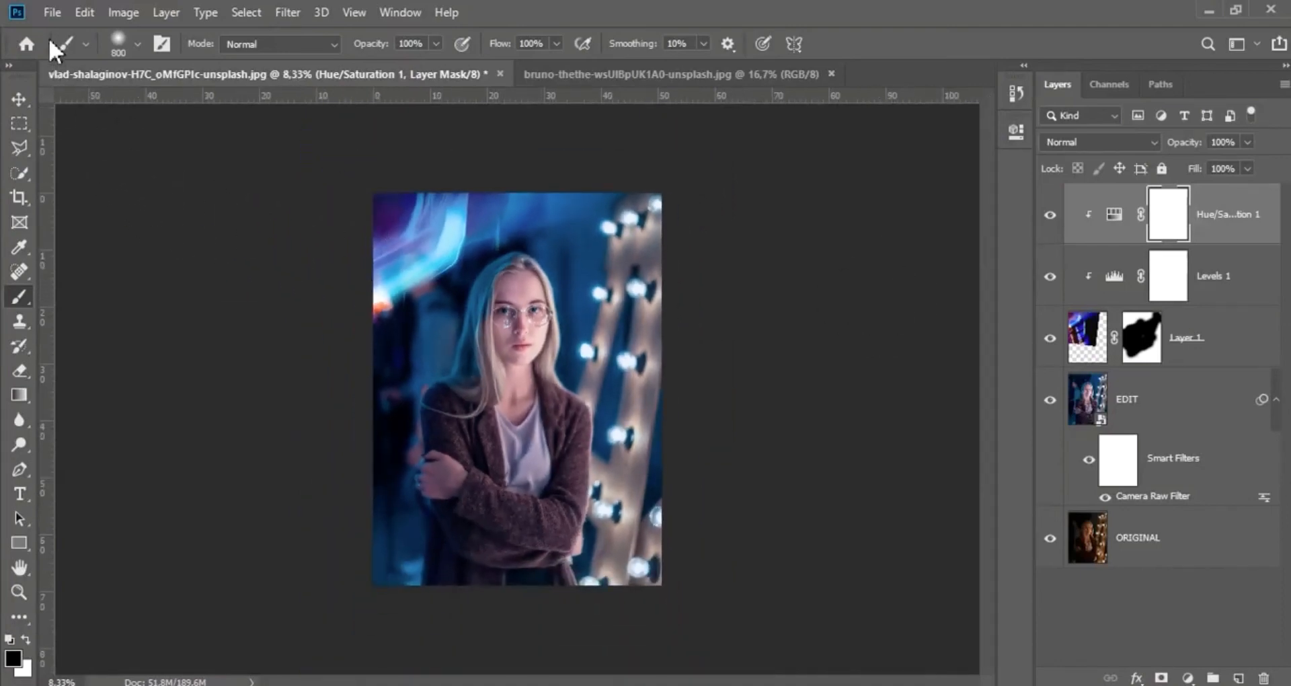
pyautogui.click(51, 13)
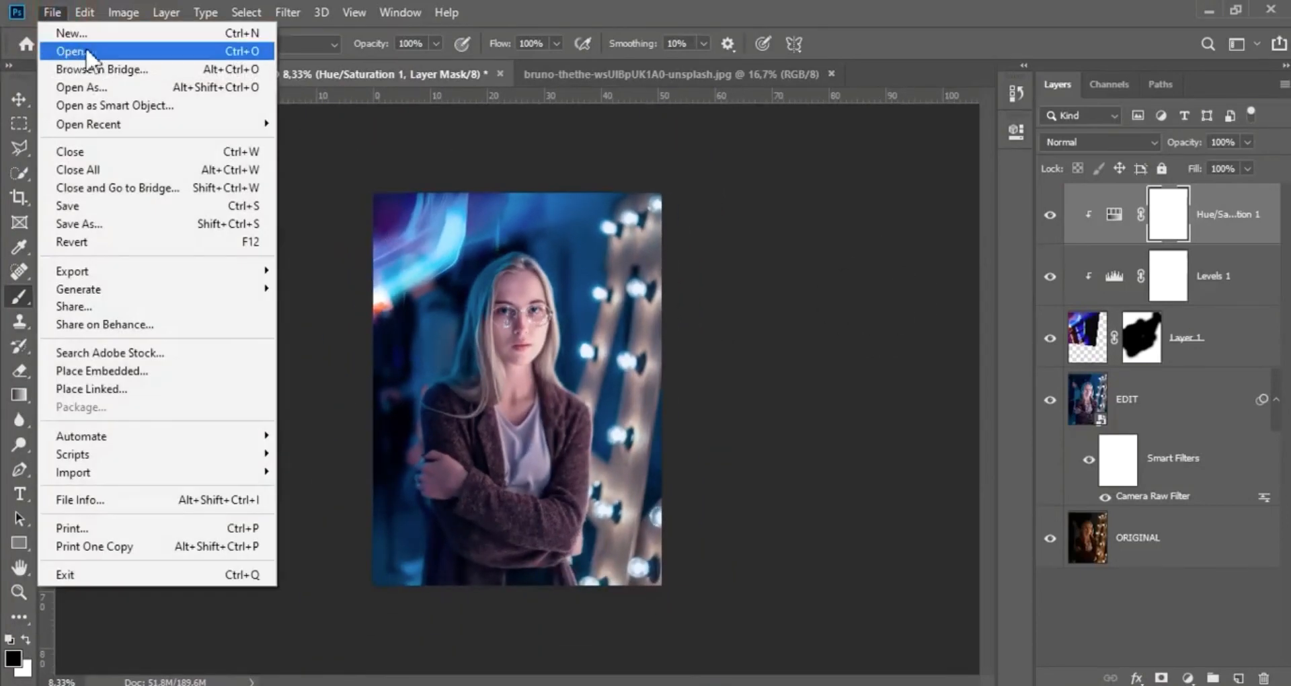
pyautogui.click(74, 51)
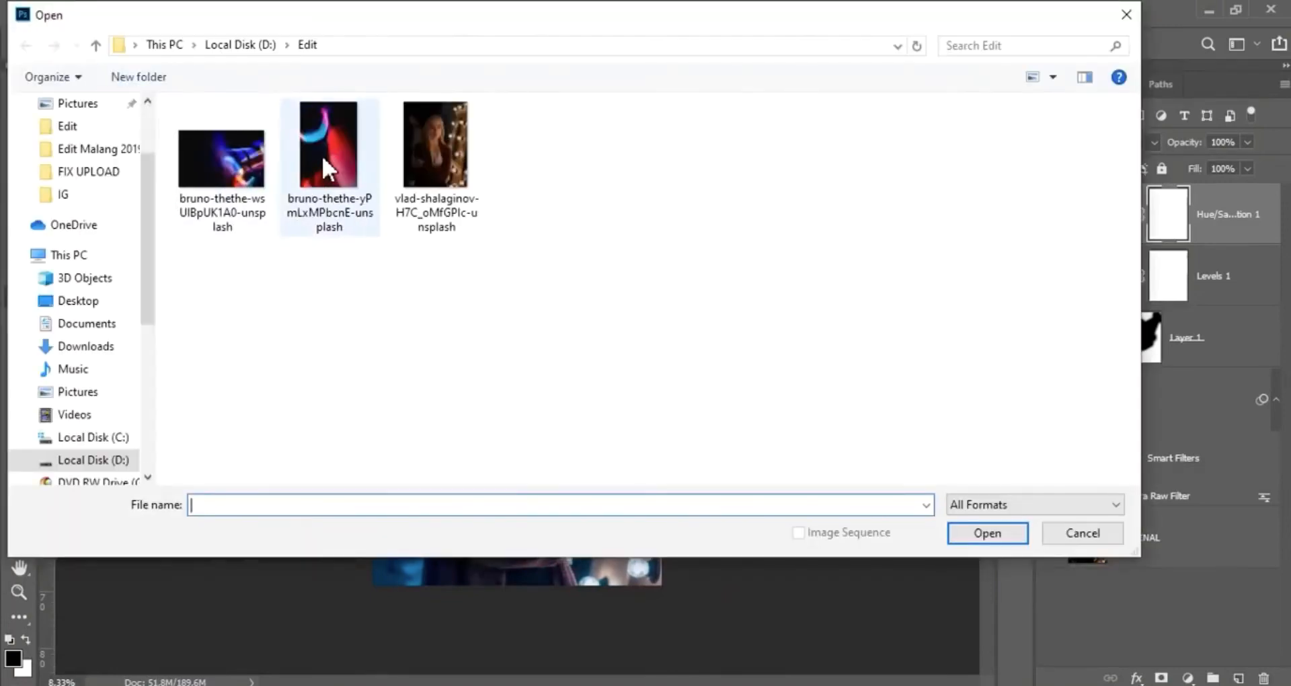
pyautogui.click(322, 156)
pyautogui.click(966, 538)
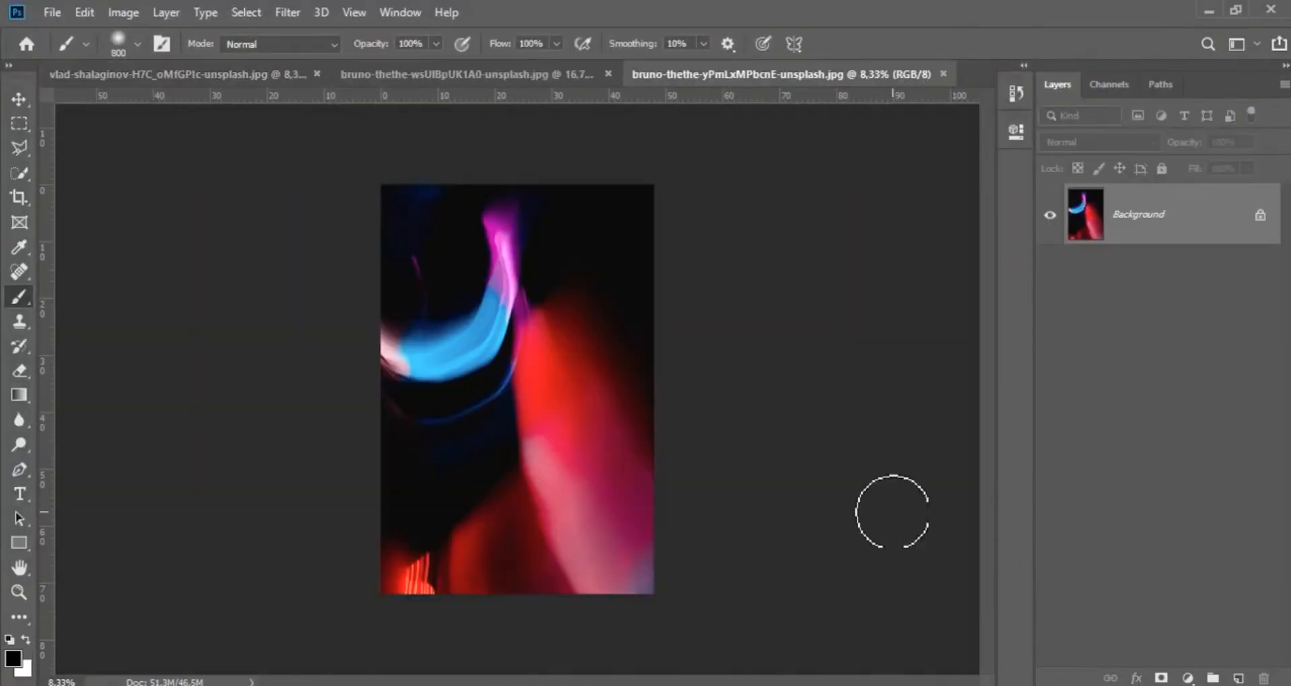
pyautogui.moveTo(1222, 214); pyautogui.dragTo(591, 383)
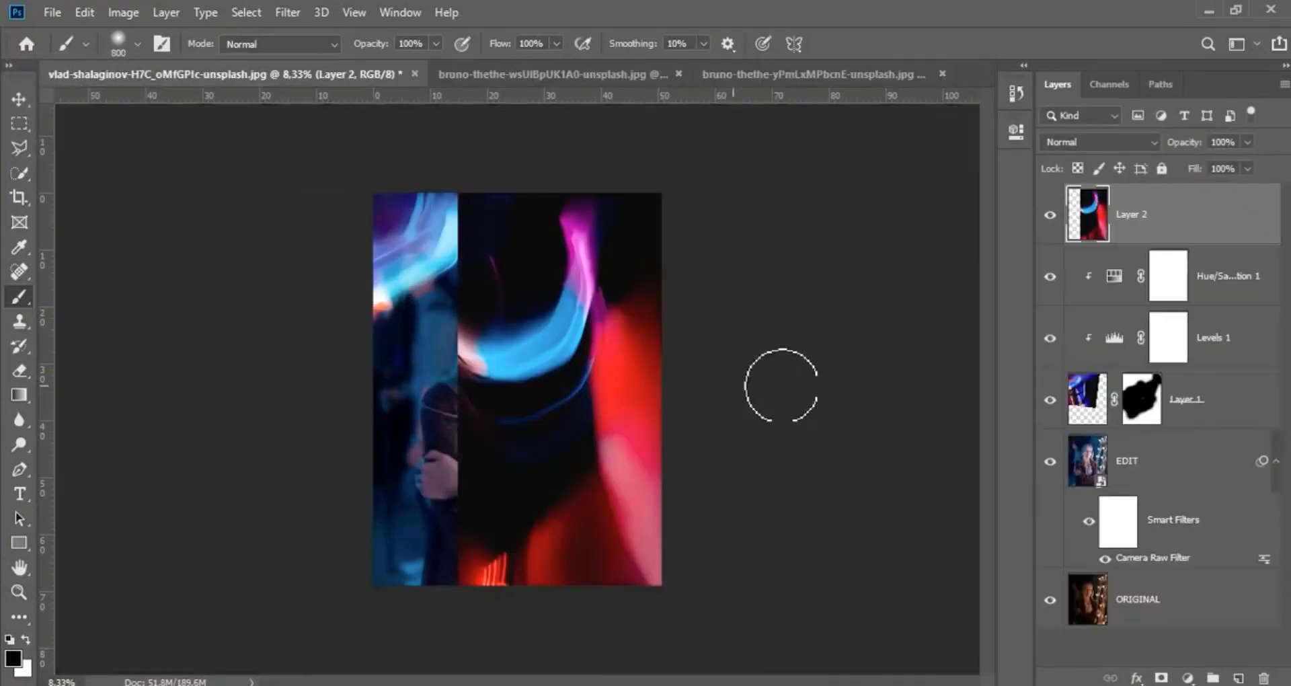
# Scale the new light-streak layer to about 73% over the portrait's lower-right area and set its blend mode to Screen
pyautogui.hotkey('ctrl', 't')
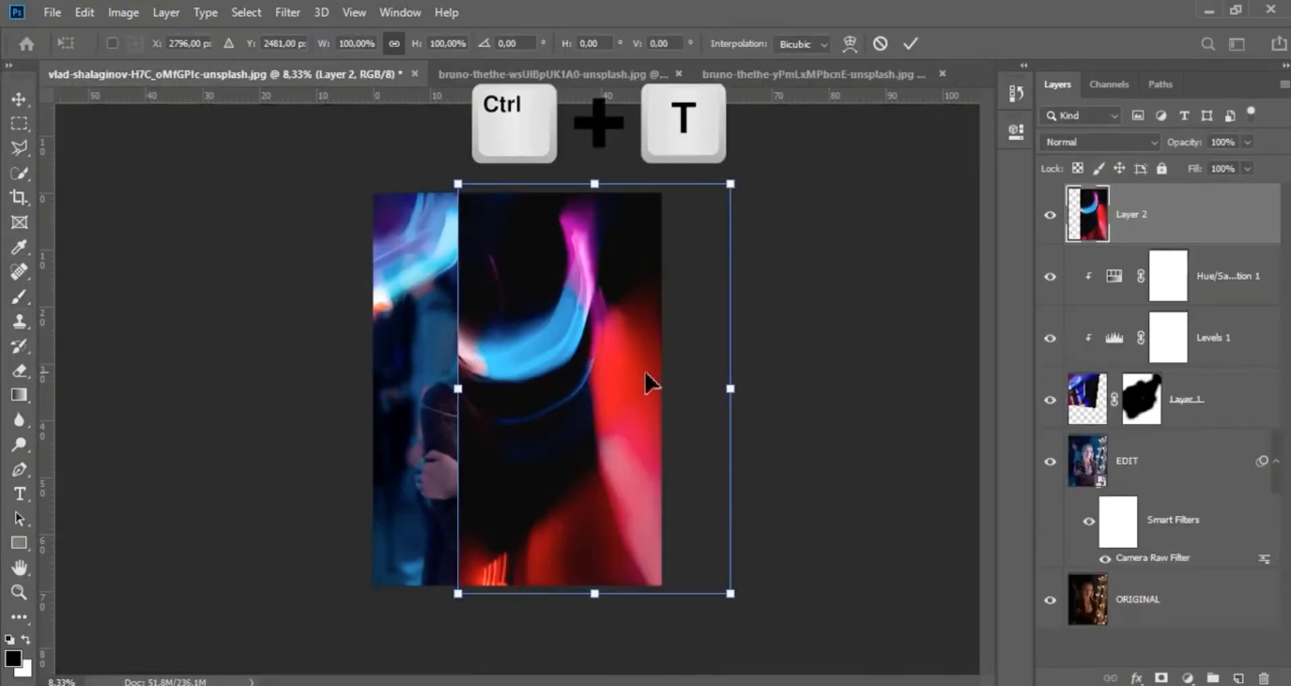
pyautogui.moveTo(645, 372); pyautogui.dragTo(599, 383)
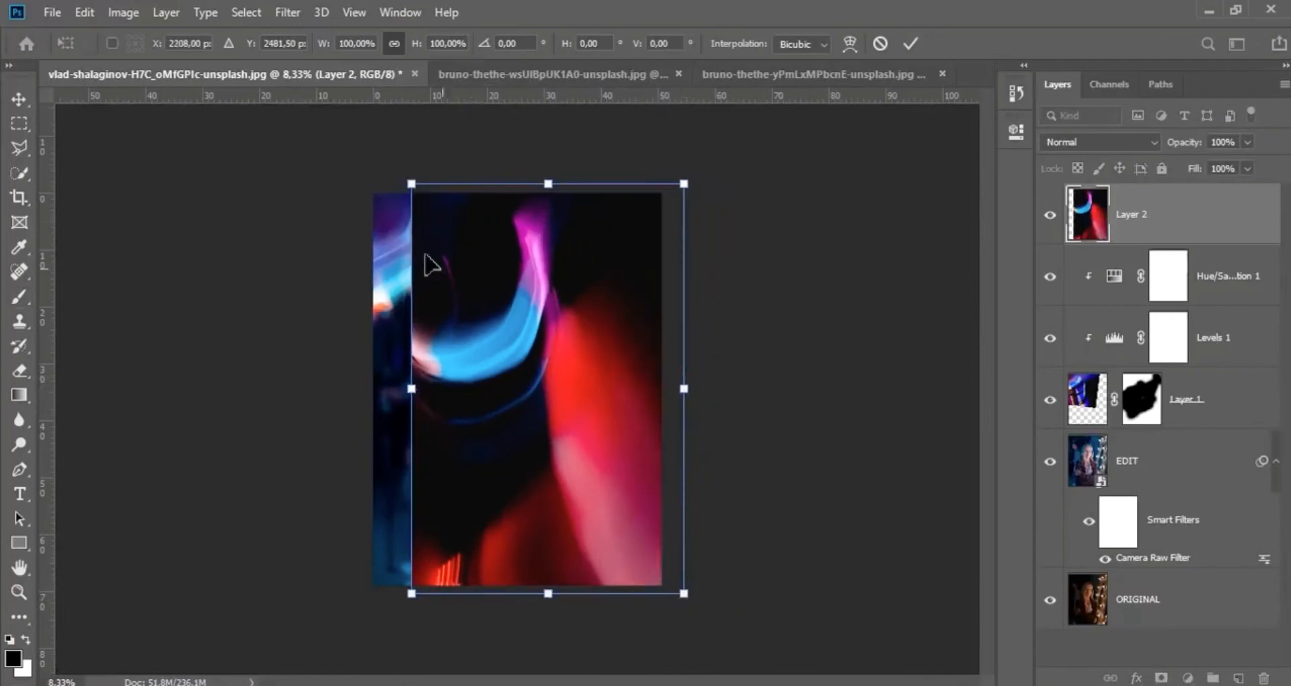
pyautogui.moveTo(412, 184); pyautogui.dragTo(484, 293)
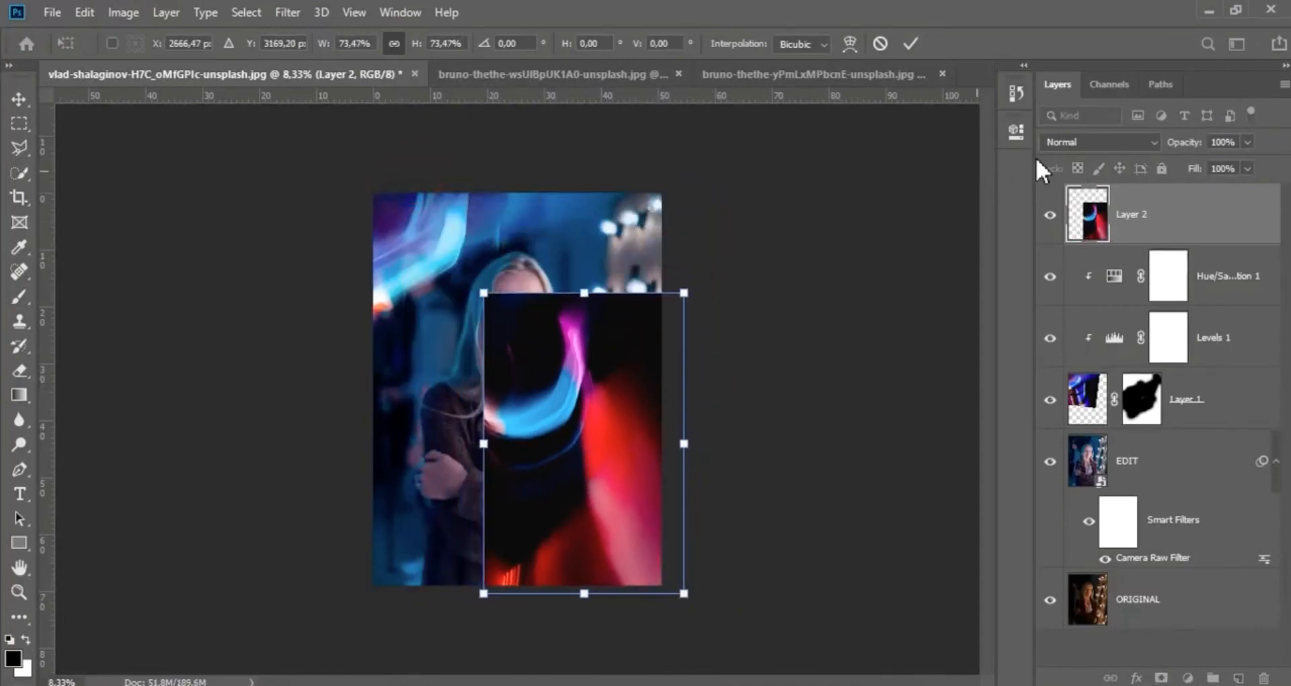
pyautogui.click(1087, 138)
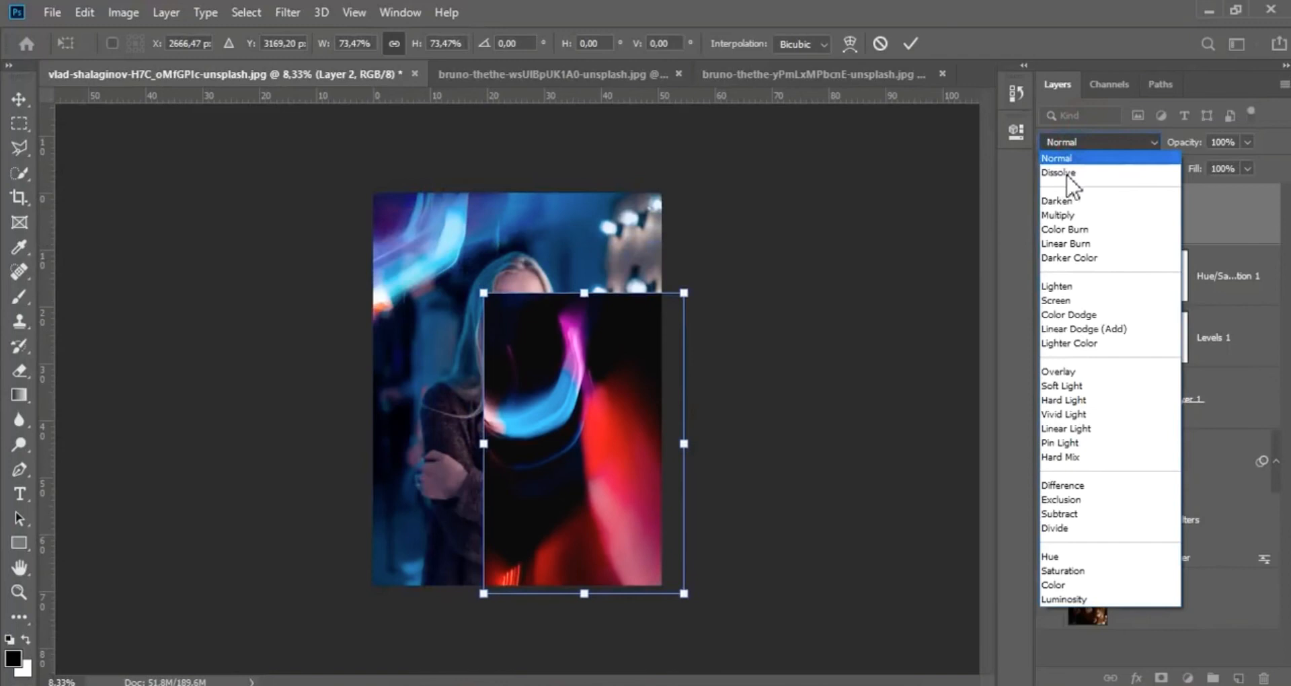
pyautogui.click(1069, 300)
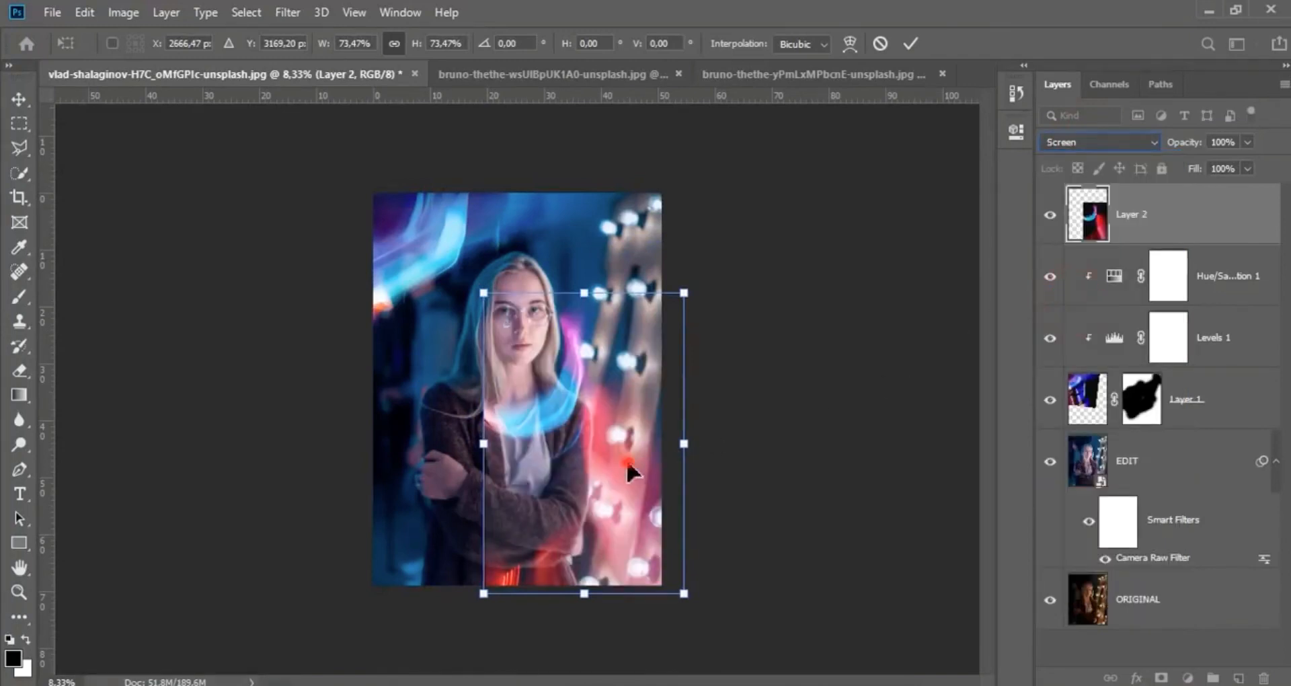
# Enlarge the Screen overlay to about 80%, rotate it about 1.5°, position it over the woman's torso and the bulbs, and apply the transform
pyautogui.moveTo(626, 458); pyautogui.dragTo(603, 449)
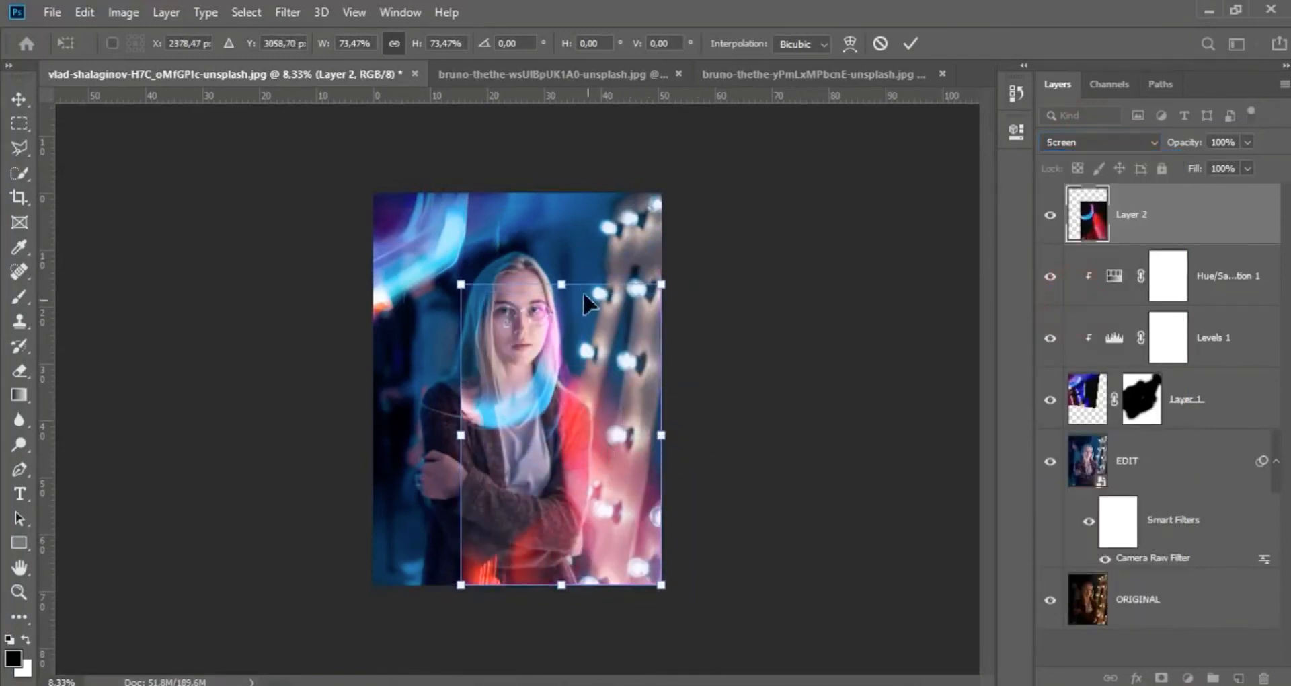
pyautogui.moveTo(718, 556); pyautogui.dragTo(677, 608)
pyautogui.moveTo(641, 522); pyautogui.dragTo(649, 516)
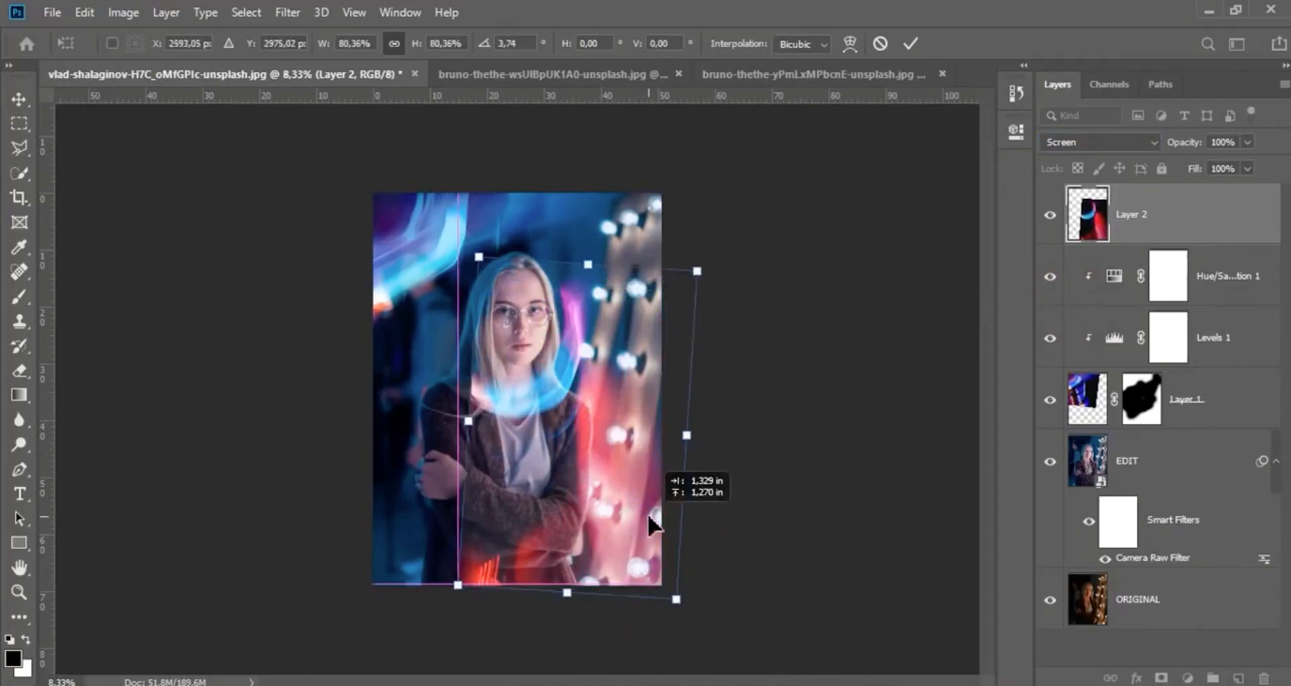
pyautogui.moveTo(741, 573); pyautogui.dragTo(755, 571)
pyautogui.moveTo(616, 461); pyautogui.dragTo(629, 470)
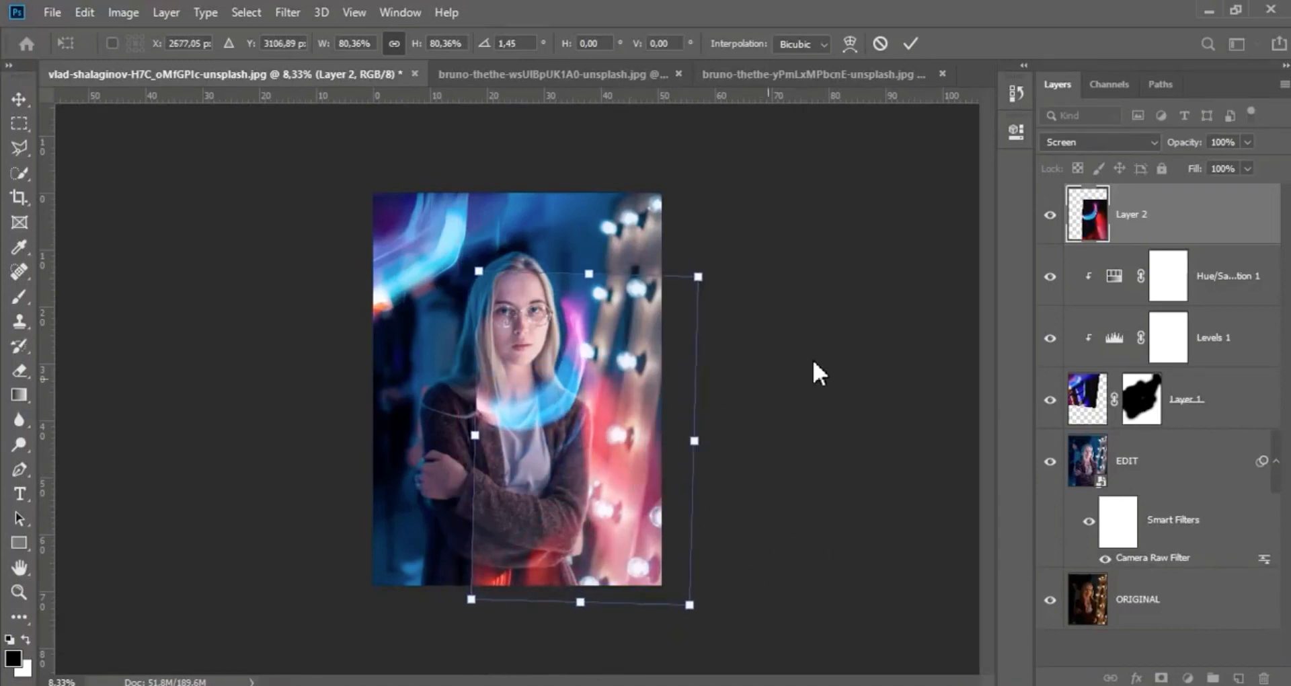
pyautogui.click(911, 43)
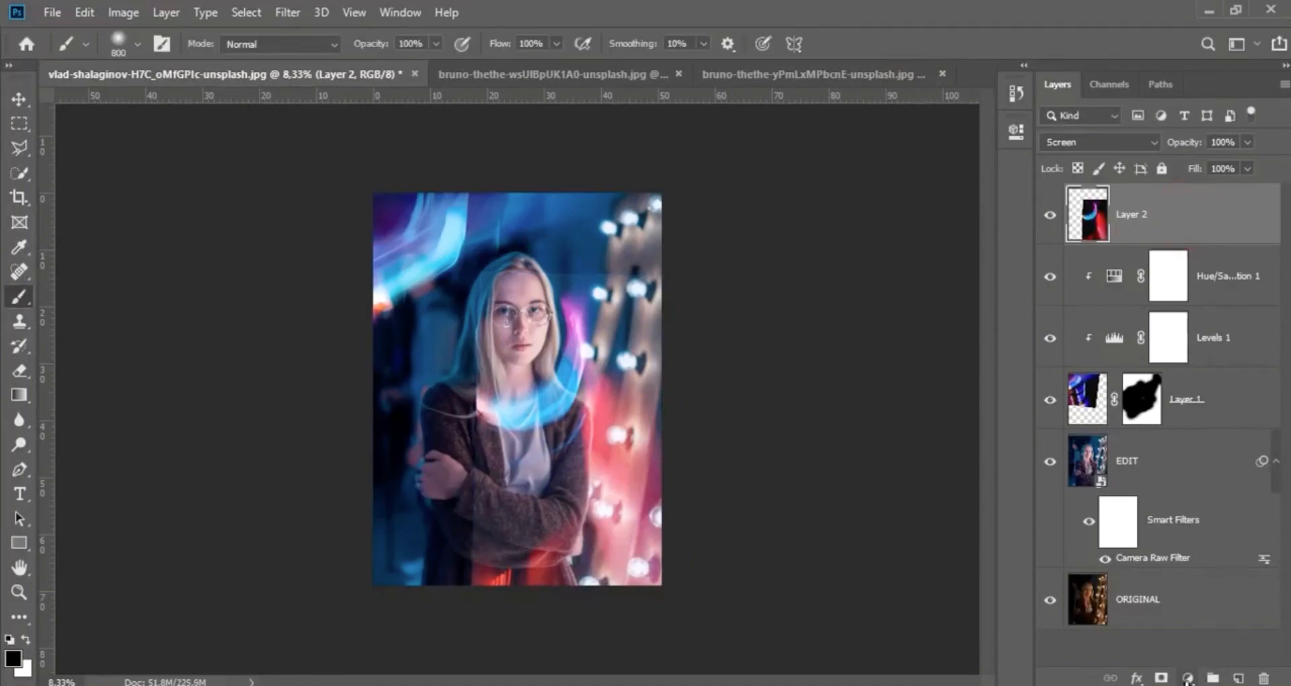
# Add a Levels adjustment clipped to Layer 2 and raise its black input level to 16
pyautogui.click(1188, 678)
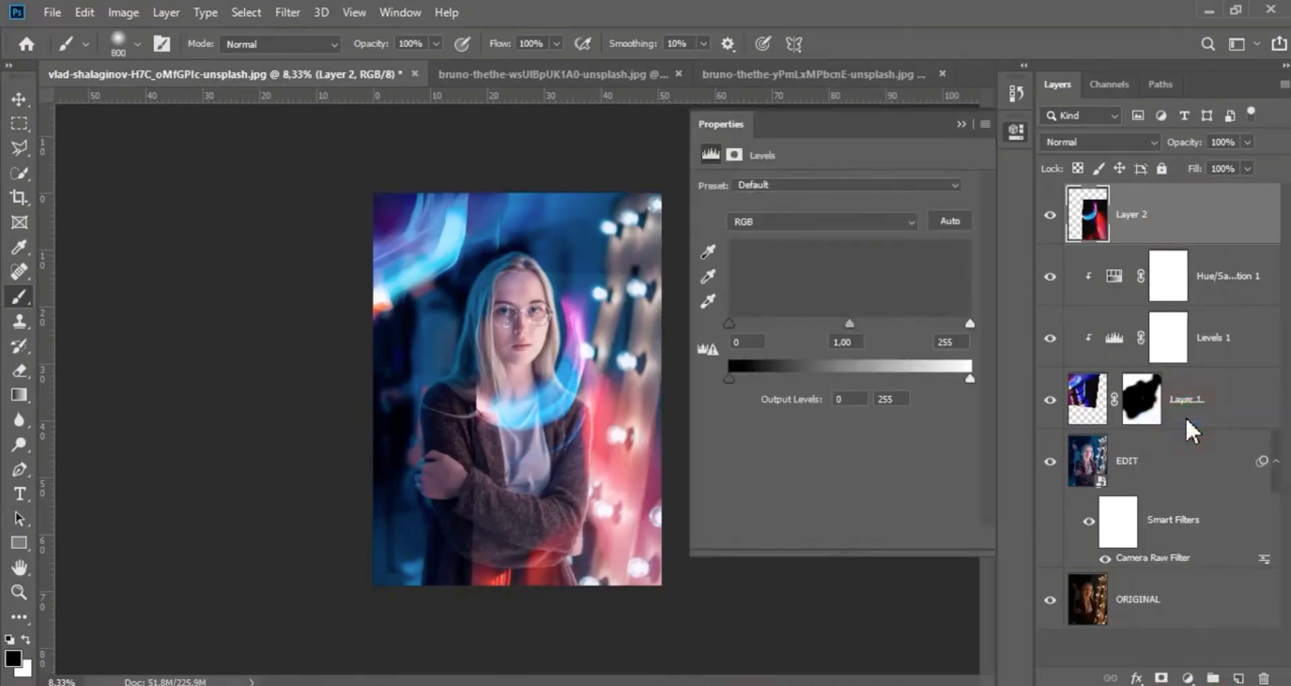
pyautogui.click(851, 537)
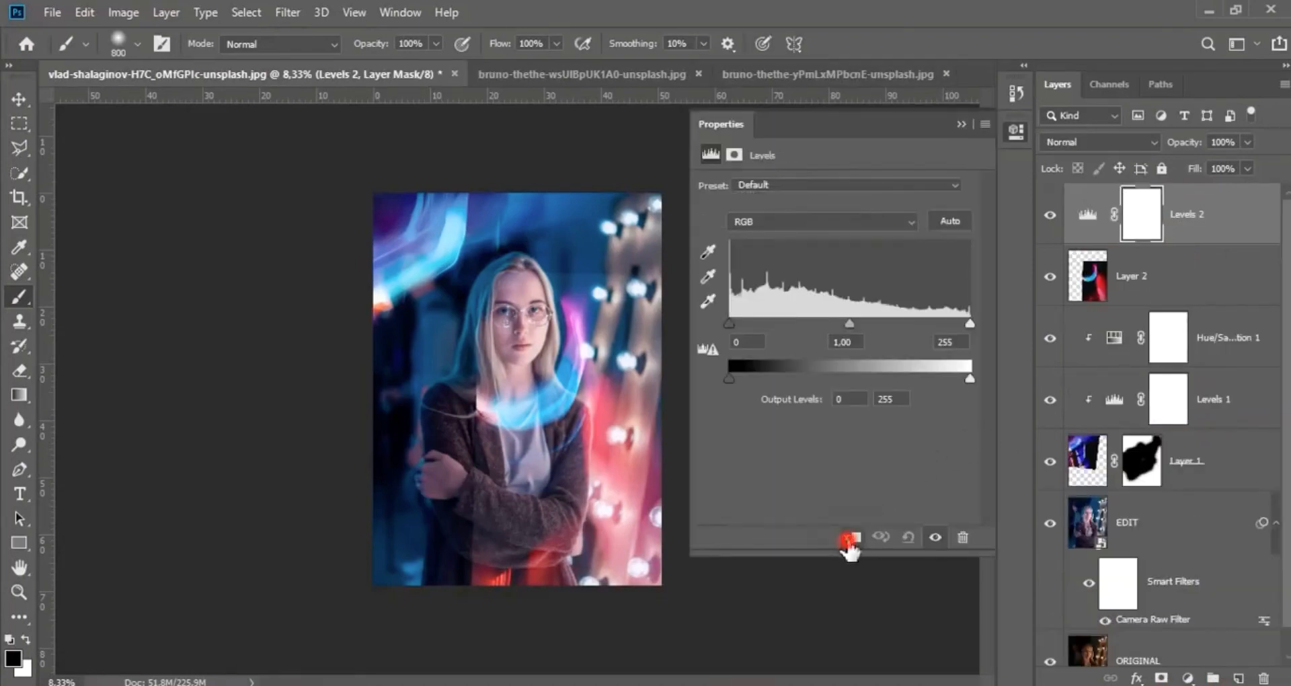
pyautogui.moveTo(732, 322); pyautogui.dragTo(737, 321)
pyautogui.hotkey('ctrl', '+')
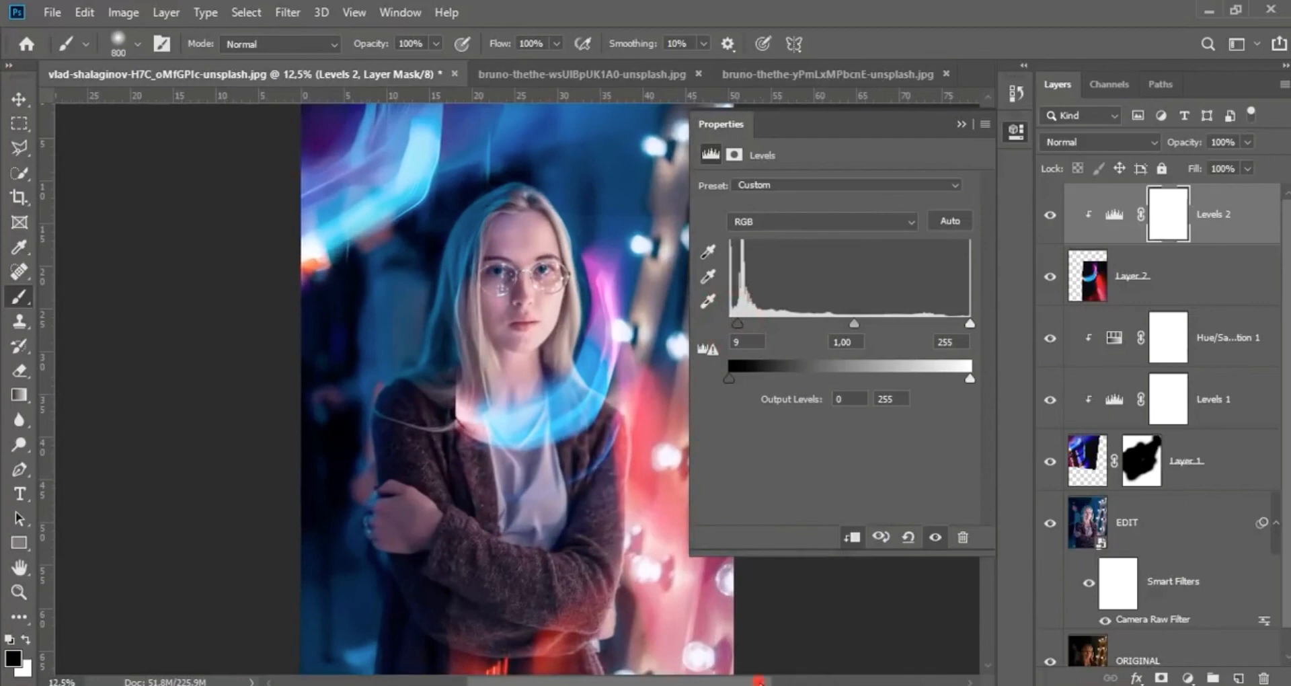
pyautogui.hscroll(3, 772, 632)
pyautogui.scroll(-1, 660, 462)
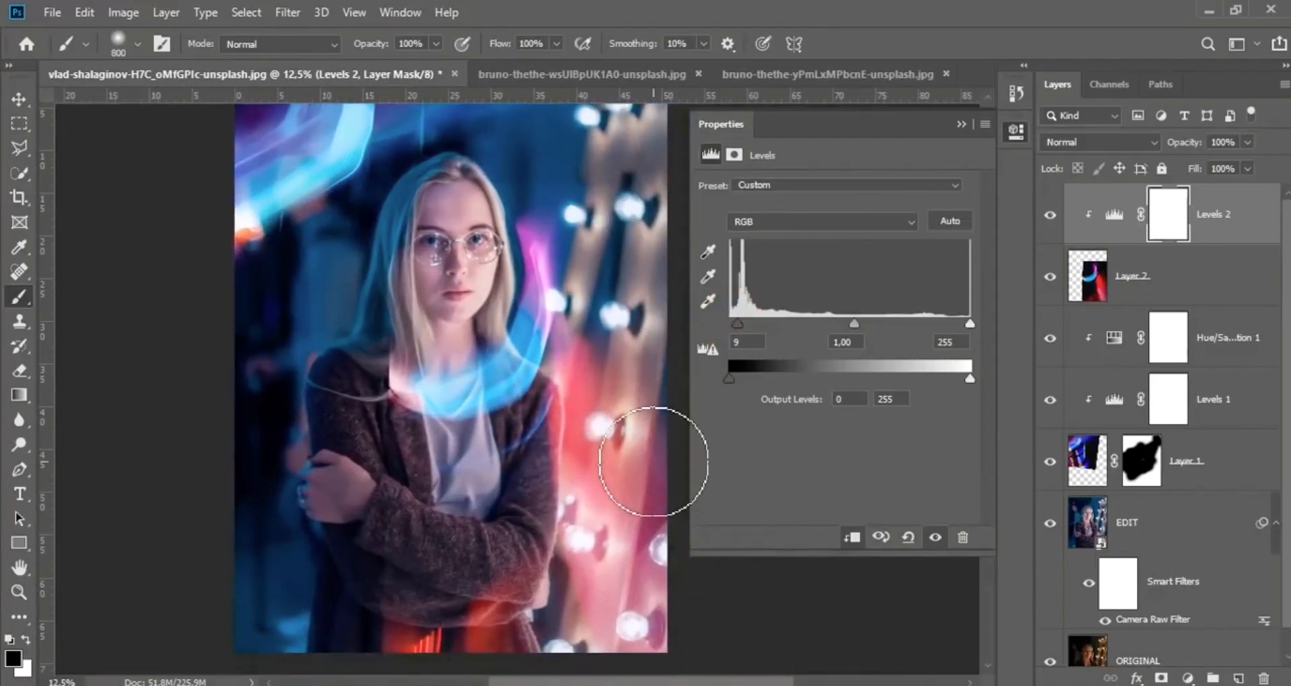
pyautogui.moveTo(738, 324)
pyautogui.mouseDown()
pyautogui.moveTo(764, 321)
pyautogui.moveTo(720, 326)
pyautogui.moveTo(744, 319)
pyautogui.mouseUp()
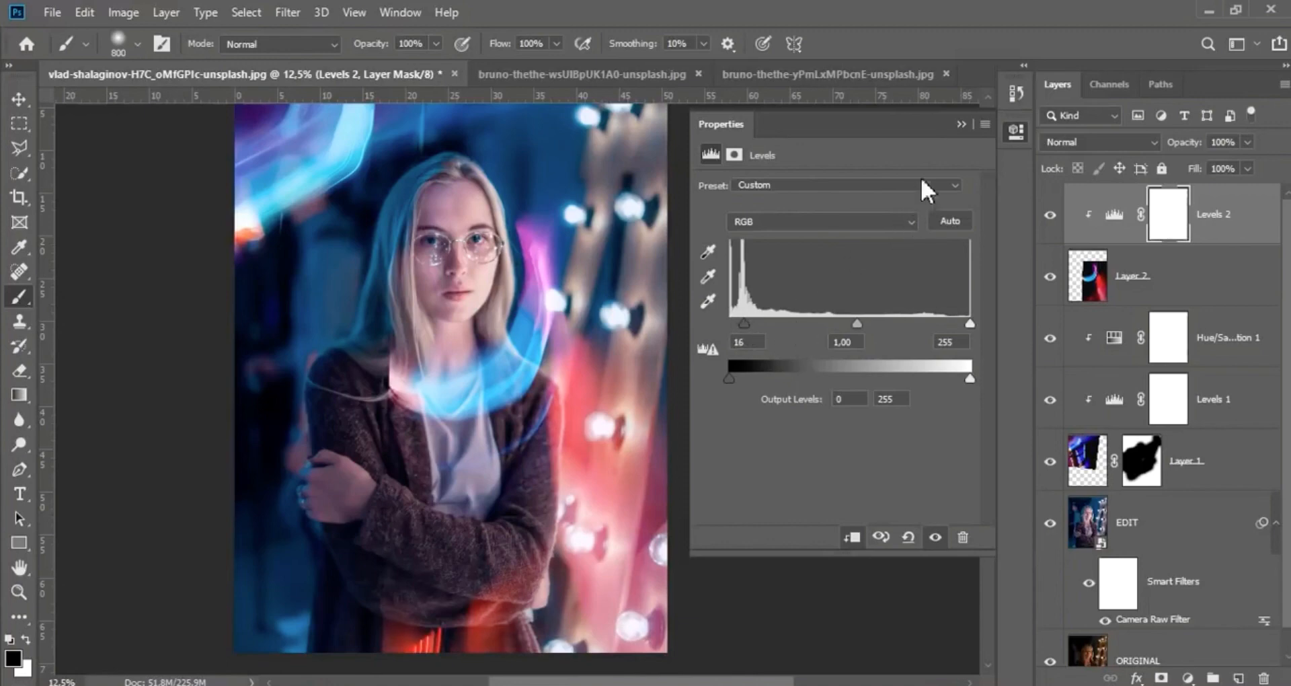
pyautogui.click(962, 123)
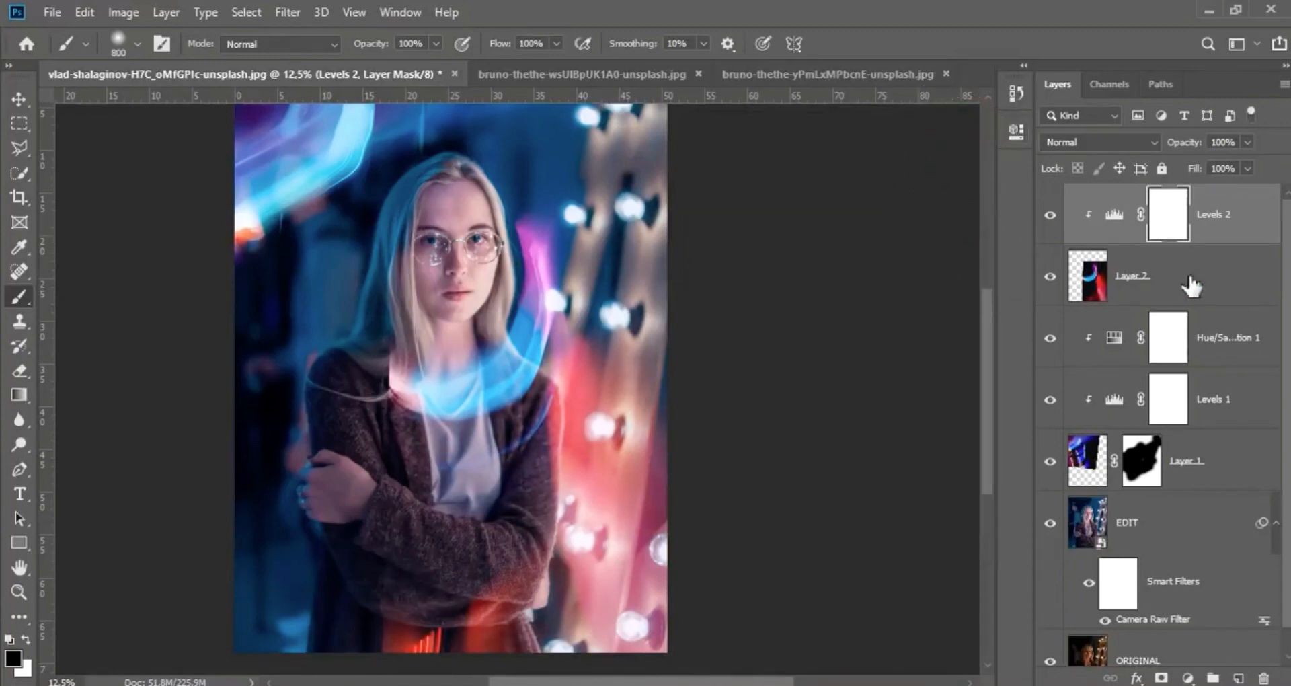
# Add a white layer mask to Layer 2
pyautogui.click(1168, 282)
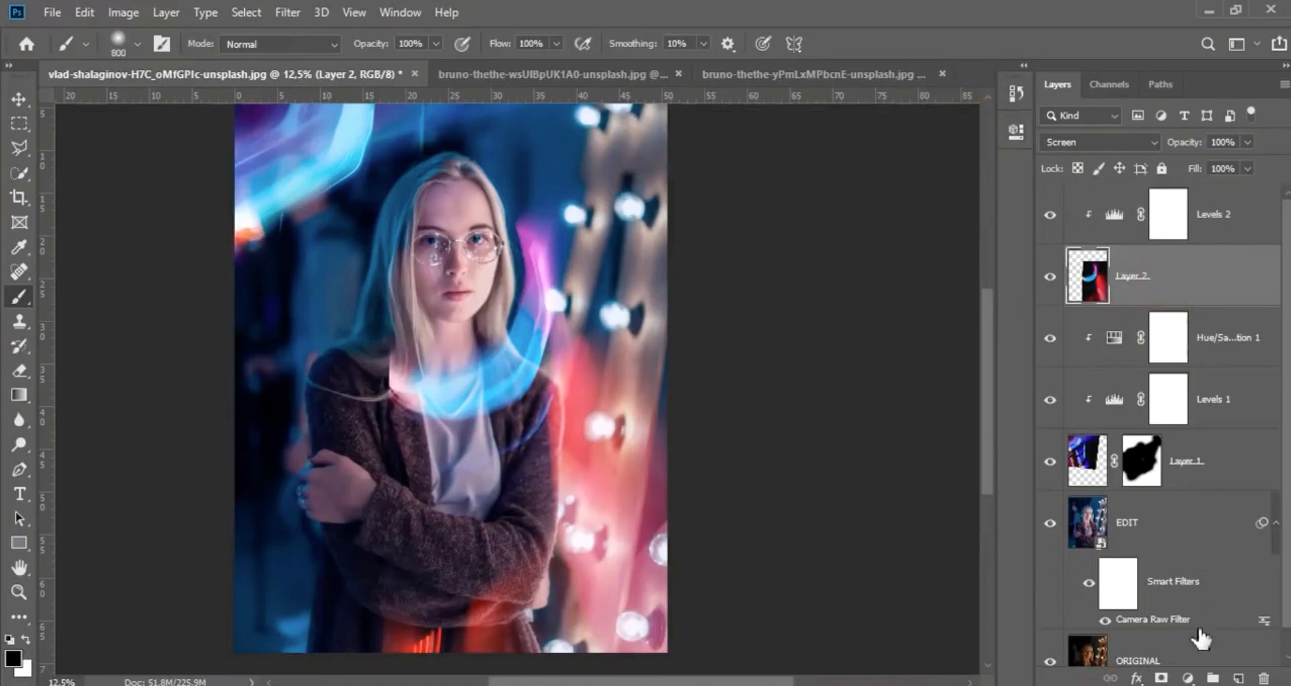
pyautogui.click(1163, 678)
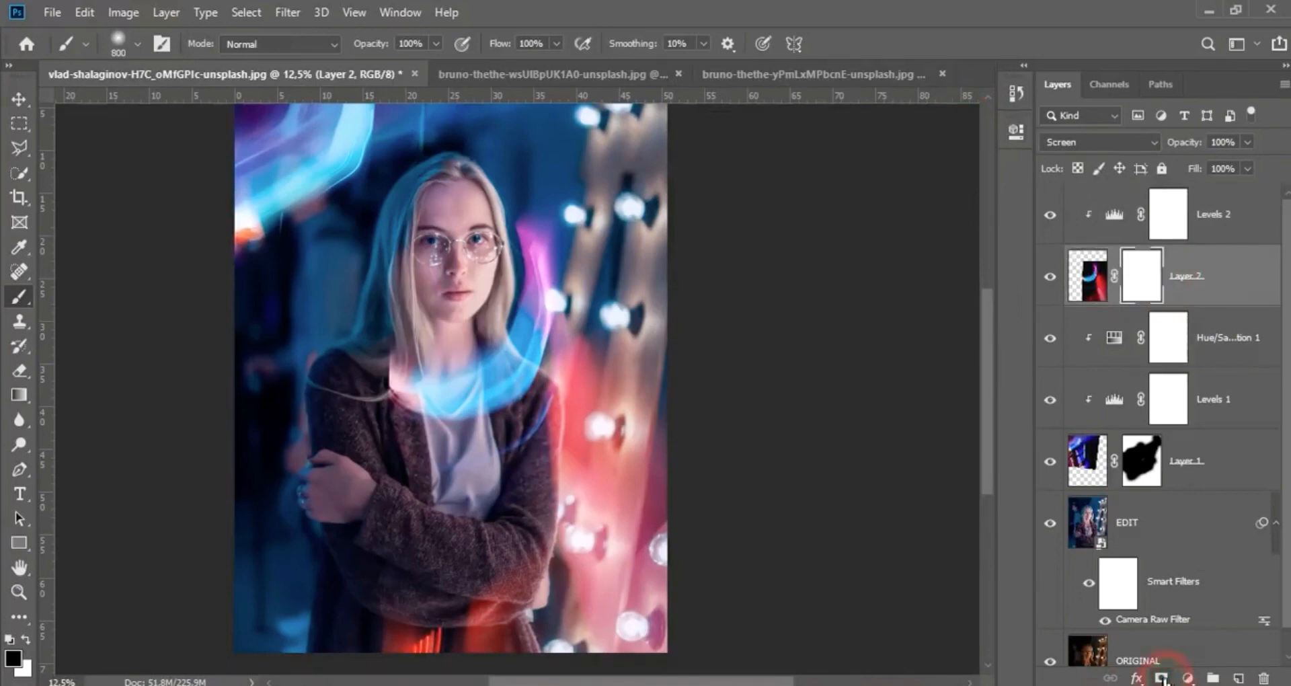
# Paint black on Layer 2's mask with a 500 px Soft Round brush at 100% opacity to hide the light arc over the woman's hair and chest
pyautogui.click(1141, 286)
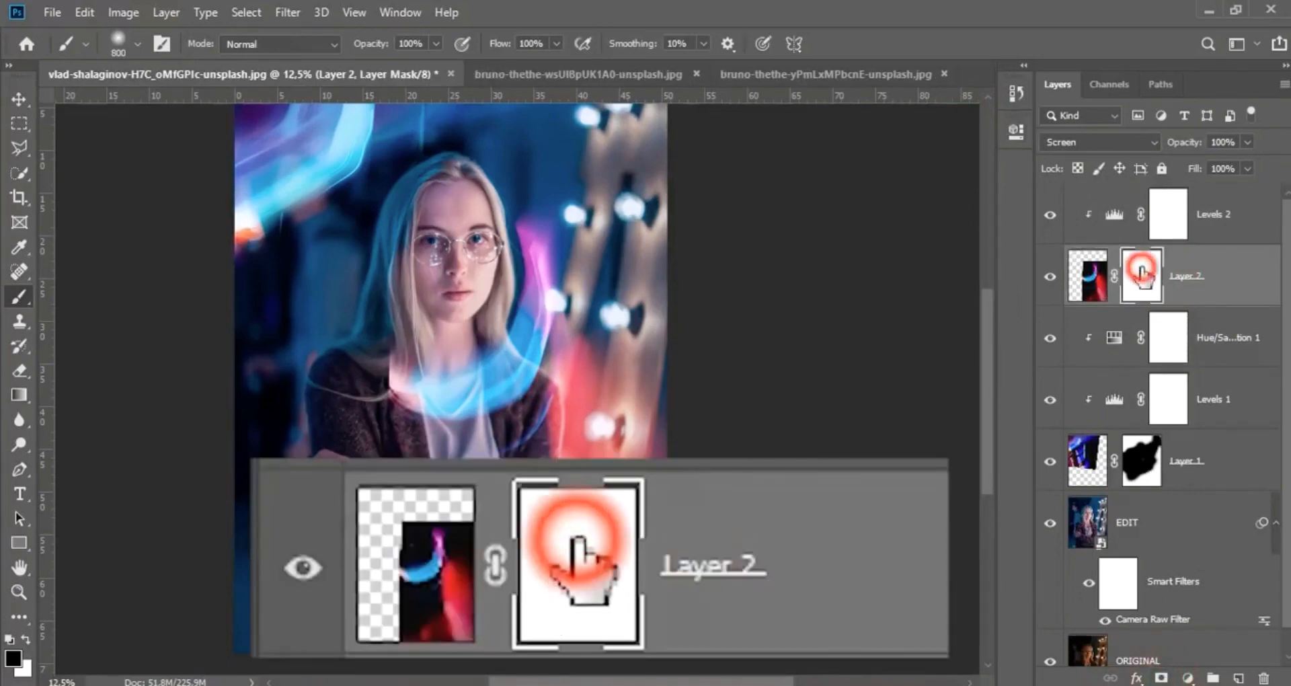
pyautogui.rightClick(14, 301)
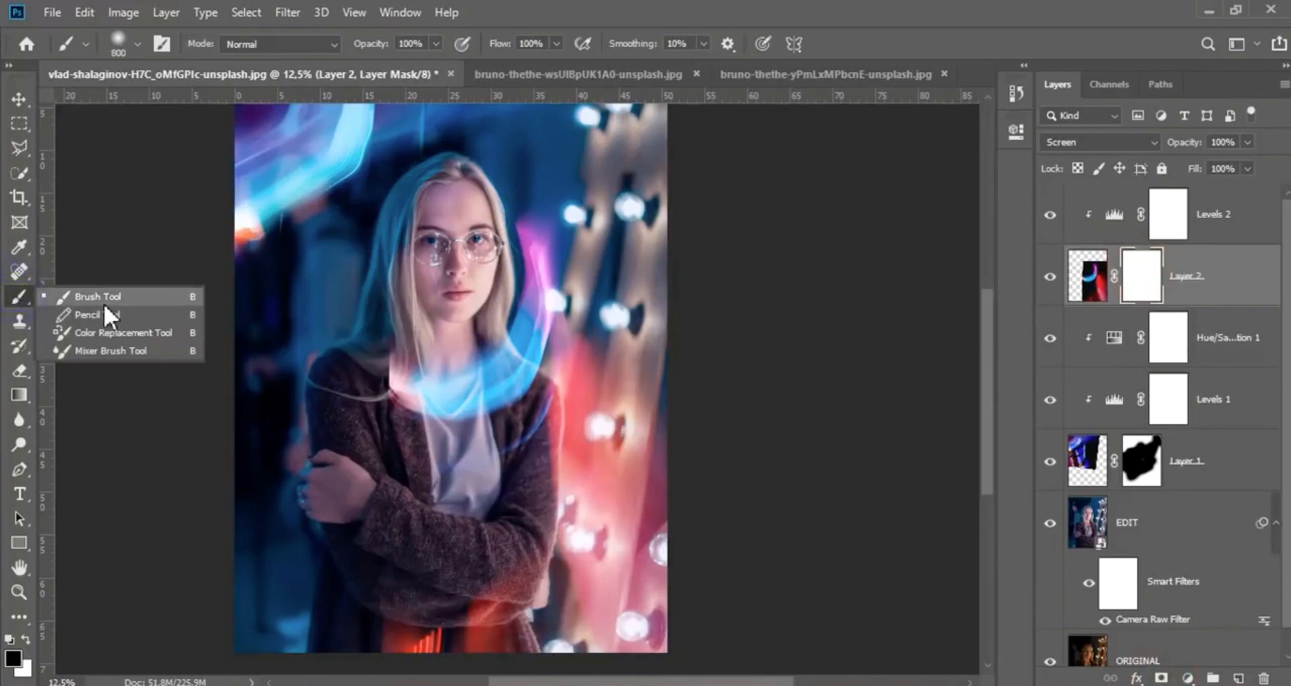
pyautogui.click(79, 303)
pyautogui.click(133, 48)
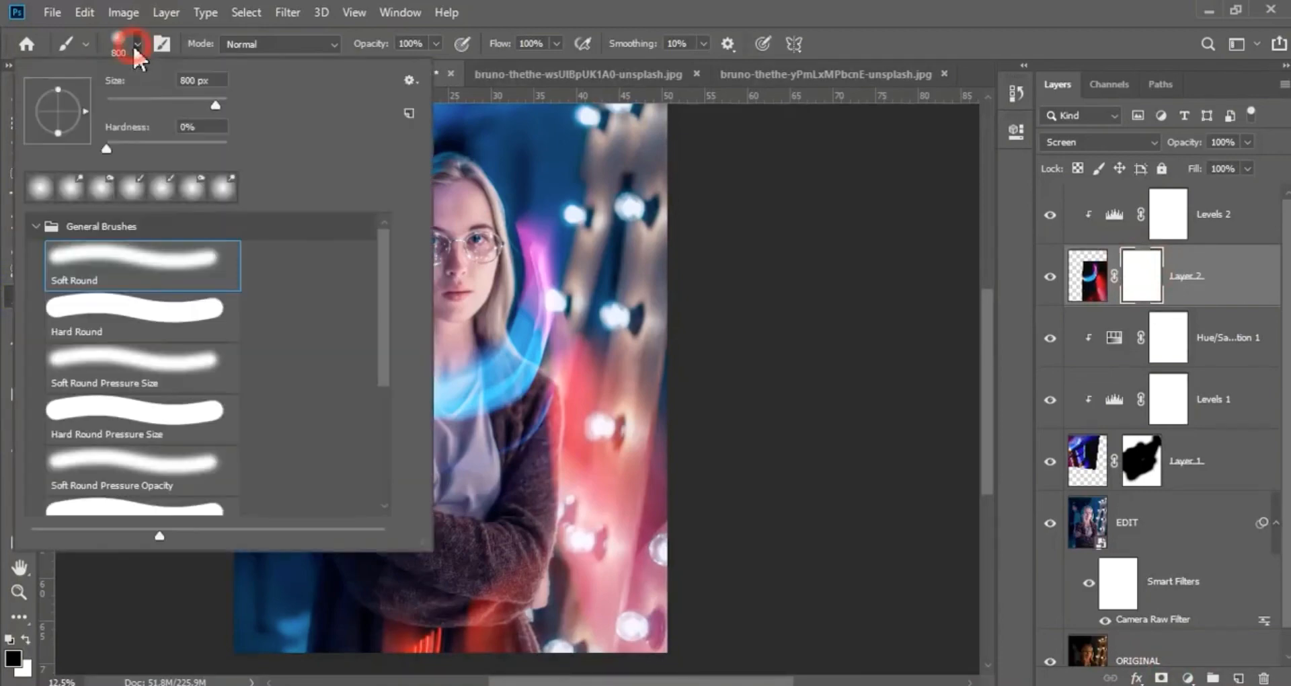
pyautogui.click(125, 259)
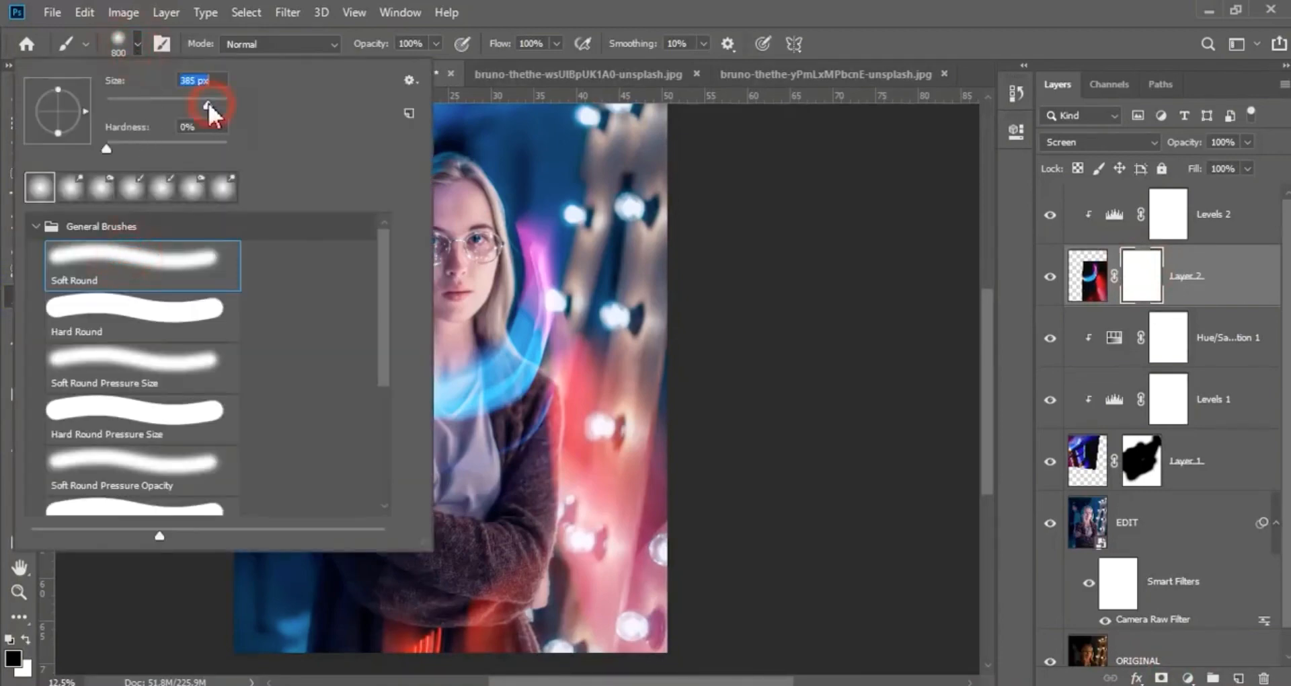
pyautogui.click(138, 41)
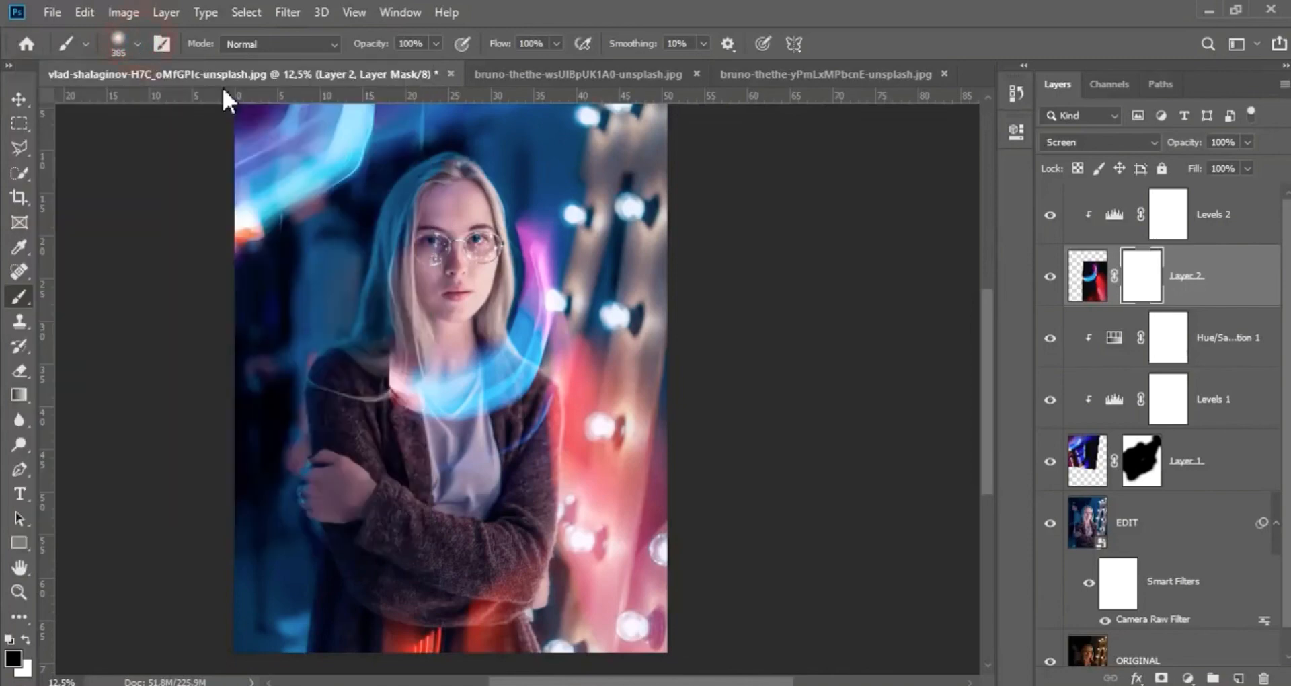
pyautogui.click(437, 43)
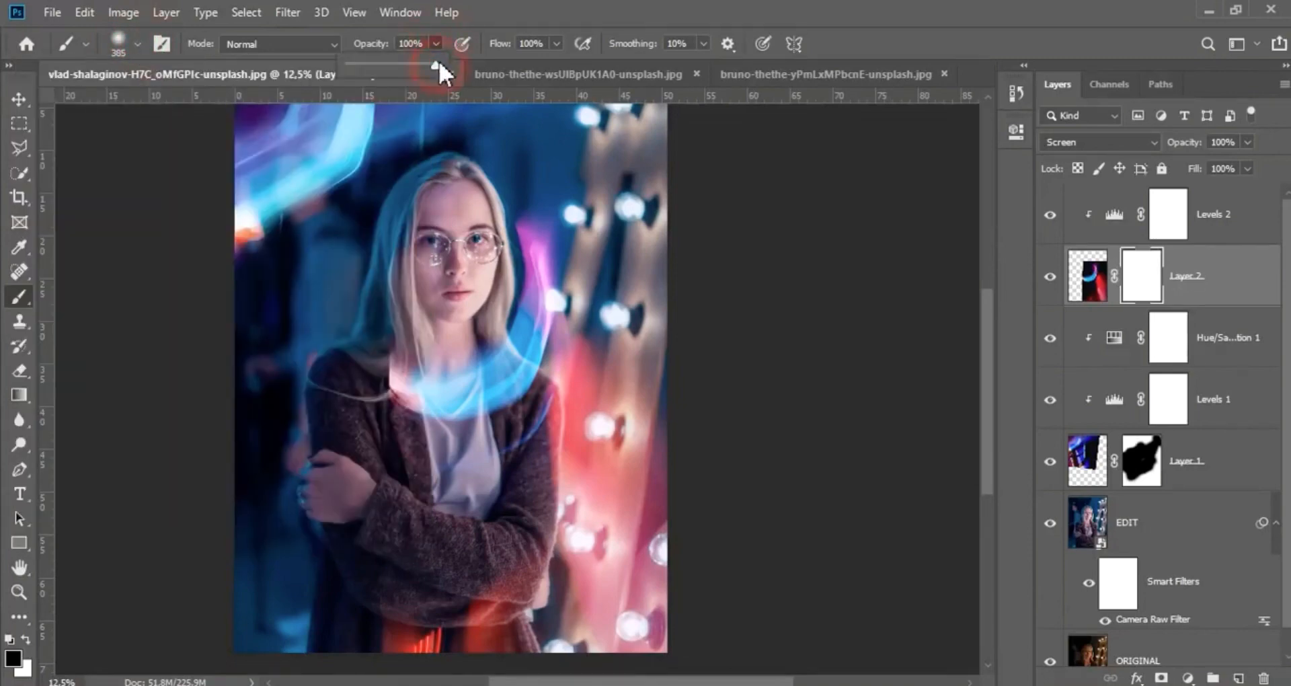
pyautogui.click(436, 45)
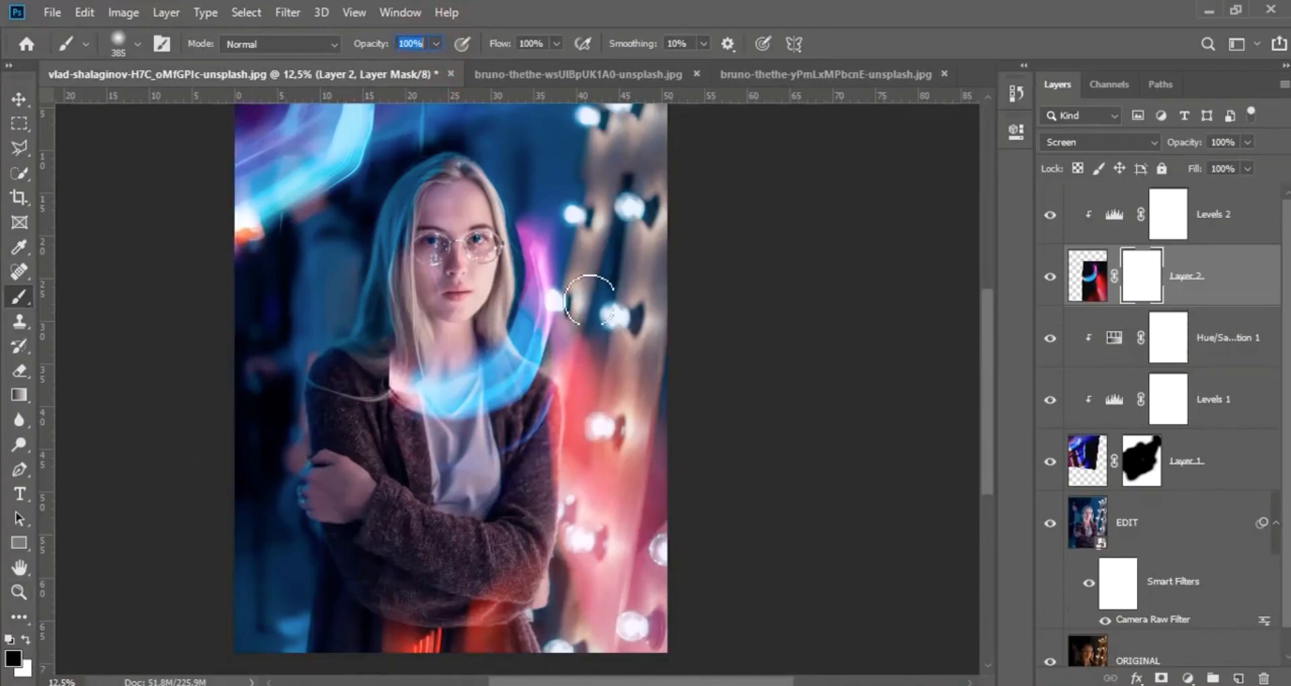
pyautogui.press(']')
pyautogui.press(']')
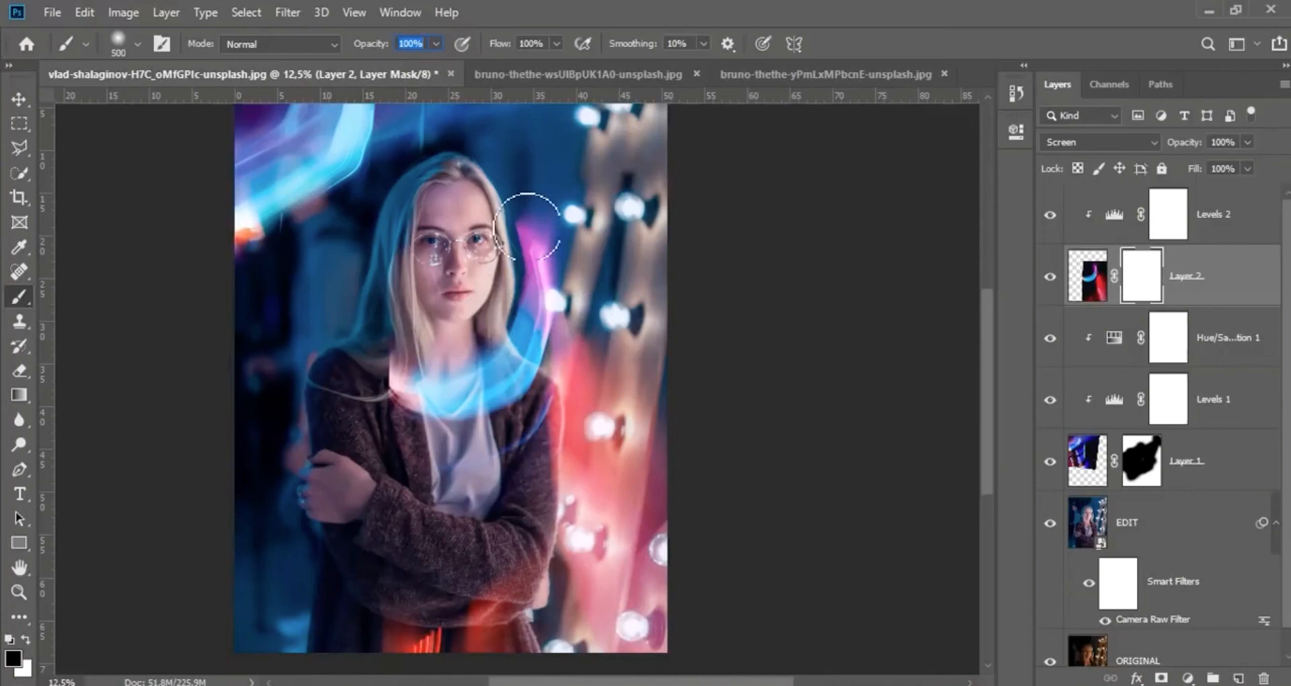
pyautogui.moveTo(528, 228)
pyautogui.mouseDown()
pyautogui.moveTo(542, 292)
pyautogui.moveTo(540, 249)
pyautogui.moveTo(506, 329)
pyautogui.moveTo(437, 366)
pyautogui.moveTo(399, 361)
pyautogui.moveTo(391, 402)
pyautogui.moveTo(447, 380)
pyautogui.moveTo(446, 401)
pyautogui.moveTo(513, 333)
pyautogui.moveTo(470, 414)
pyautogui.moveTo(552, 312)
pyautogui.moveTo(478, 400)
pyautogui.moveTo(470, 359)
pyautogui.moveTo(428, 484)
pyautogui.moveTo(503, 439)
pyautogui.moveTo(525, 406)
pyautogui.moveTo(479, 443)
pyautogui.moveTo(525, 401)
pyautogui.moveTo(478, 465)
pyautogui.moveTo(546, 299)
pyautogui.moveTo(507, 321)
pyautogui.moveTo(556, 324)
pyautogui.moveTo(534, 373)
pyautogui.mouseUp()
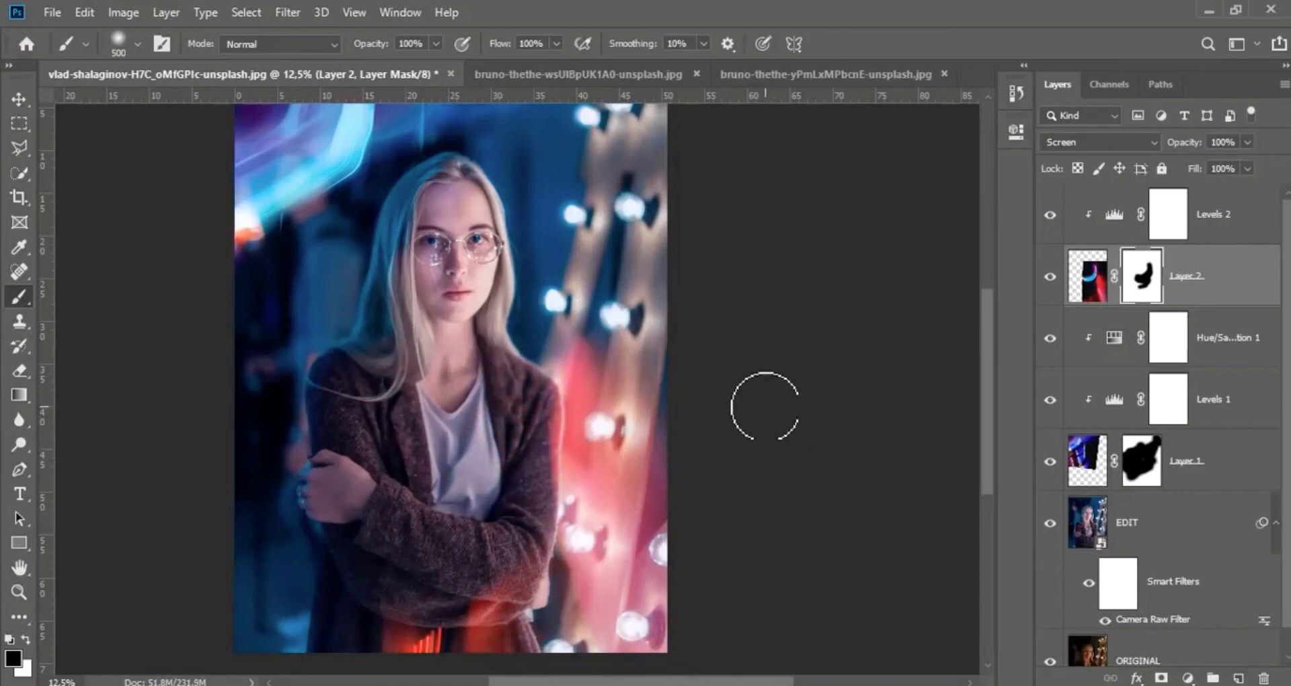
# Add a Hue/Saturation adjustment clipped to Layer 2 above Levels 2, setting its hue to -152 and slightly lowering the saturation
pyautogui.click(1249, 223)
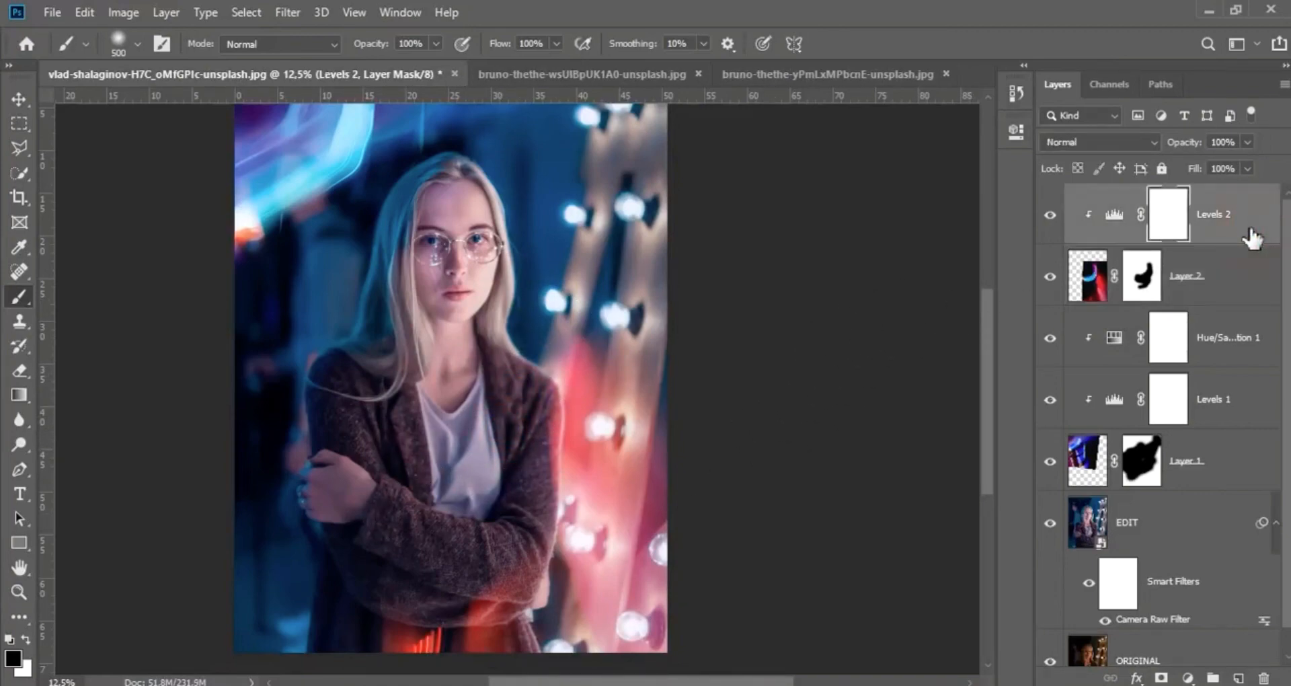
pyautogui.click(1188, 678)
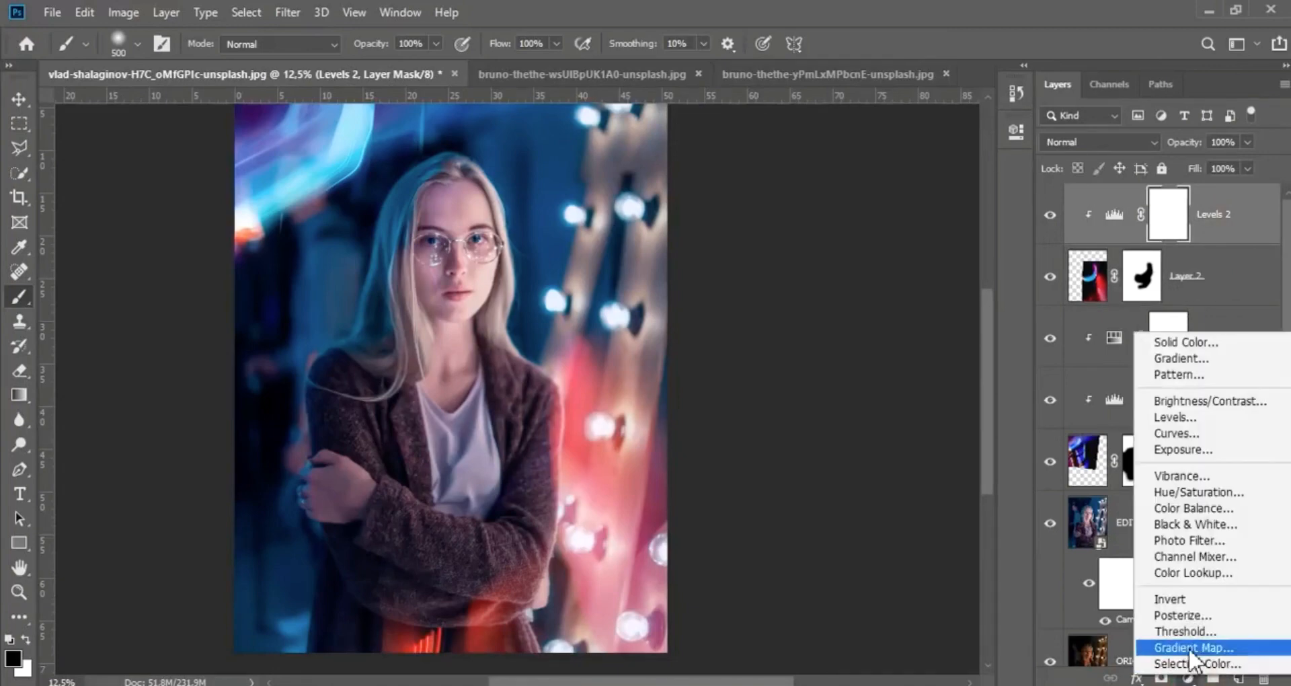
pyautogui.click(1187, 490)
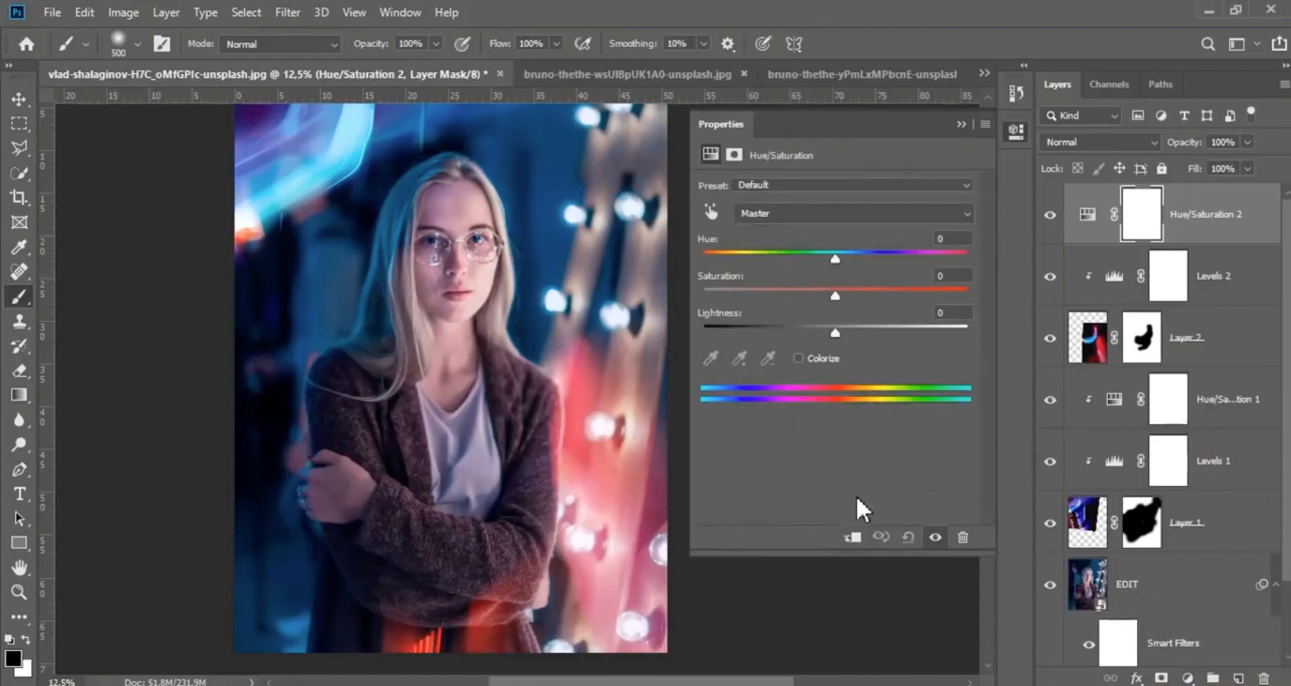
pyautogui.click(852, 538)
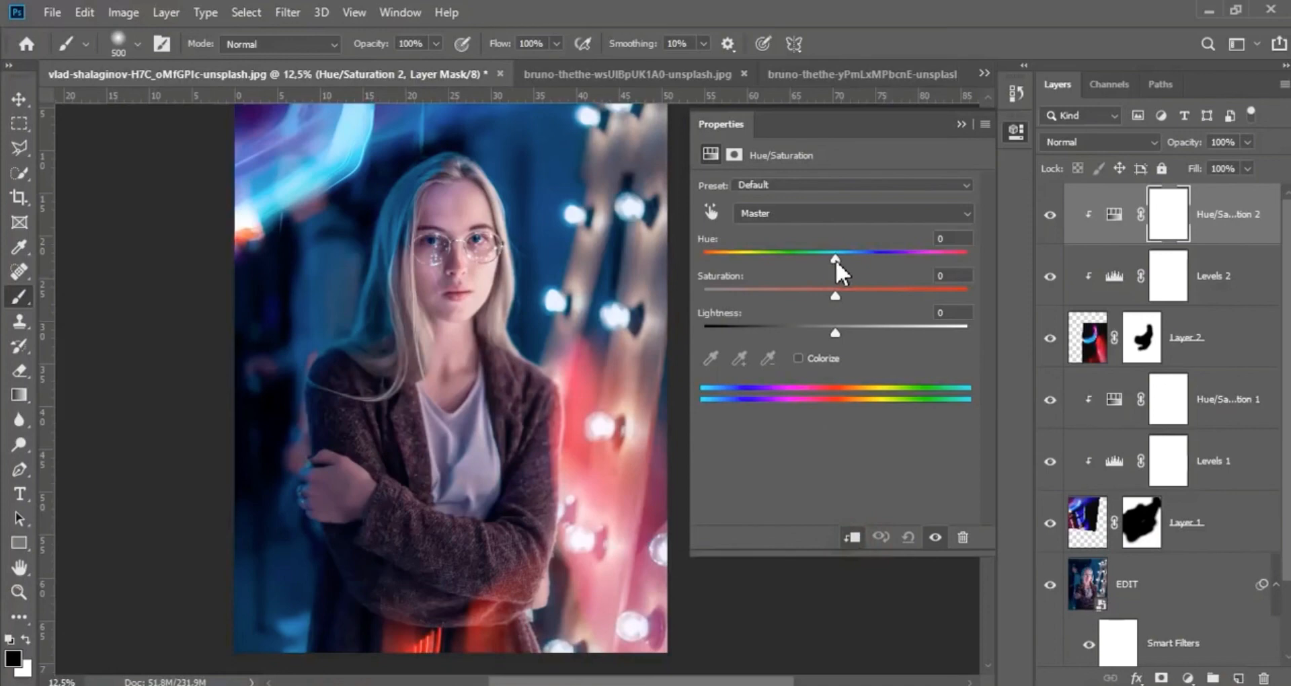
pyautogui.moveTo(835, 259); pyautogui.dragTo(725, 259)
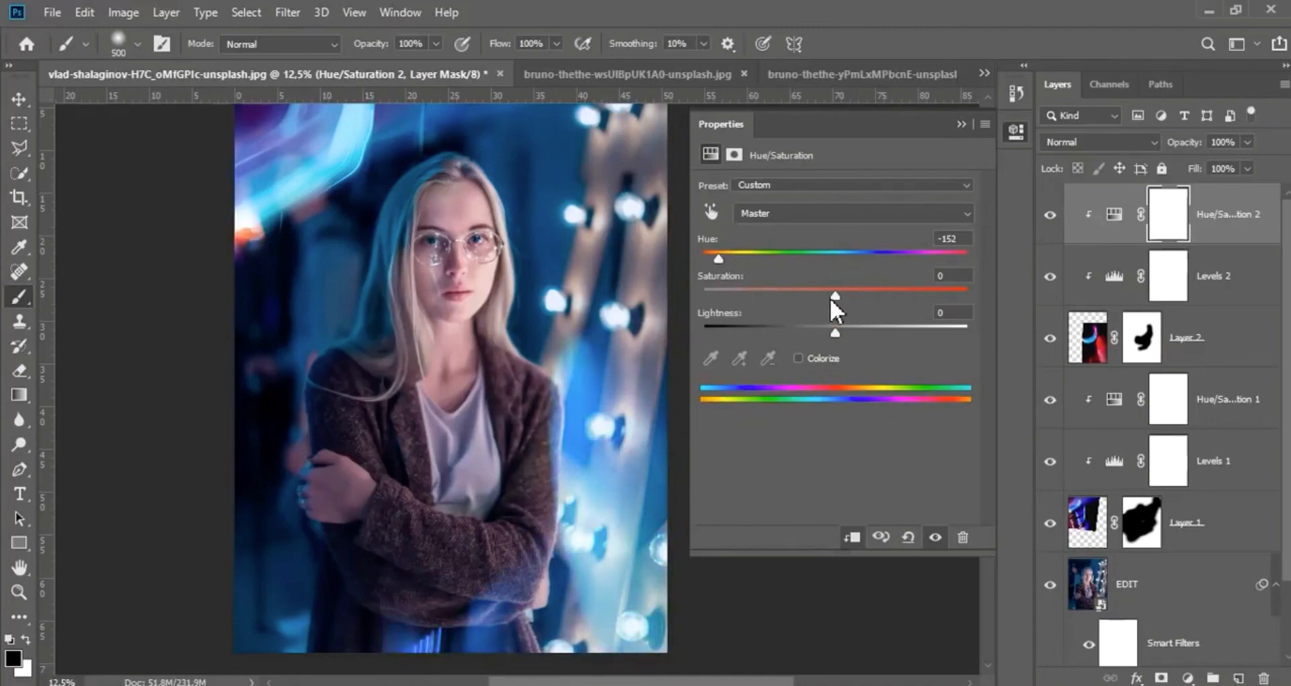
pyautogui.moveTo(835, 296); pyautogui.dragTo(821, 296)
pyautogui.click(960, 126)
# Toggle the visibility of the Hue/Saturation 2 adjustment to compare the overlay's colors with and without it
pyautogui.click(1051, 216)
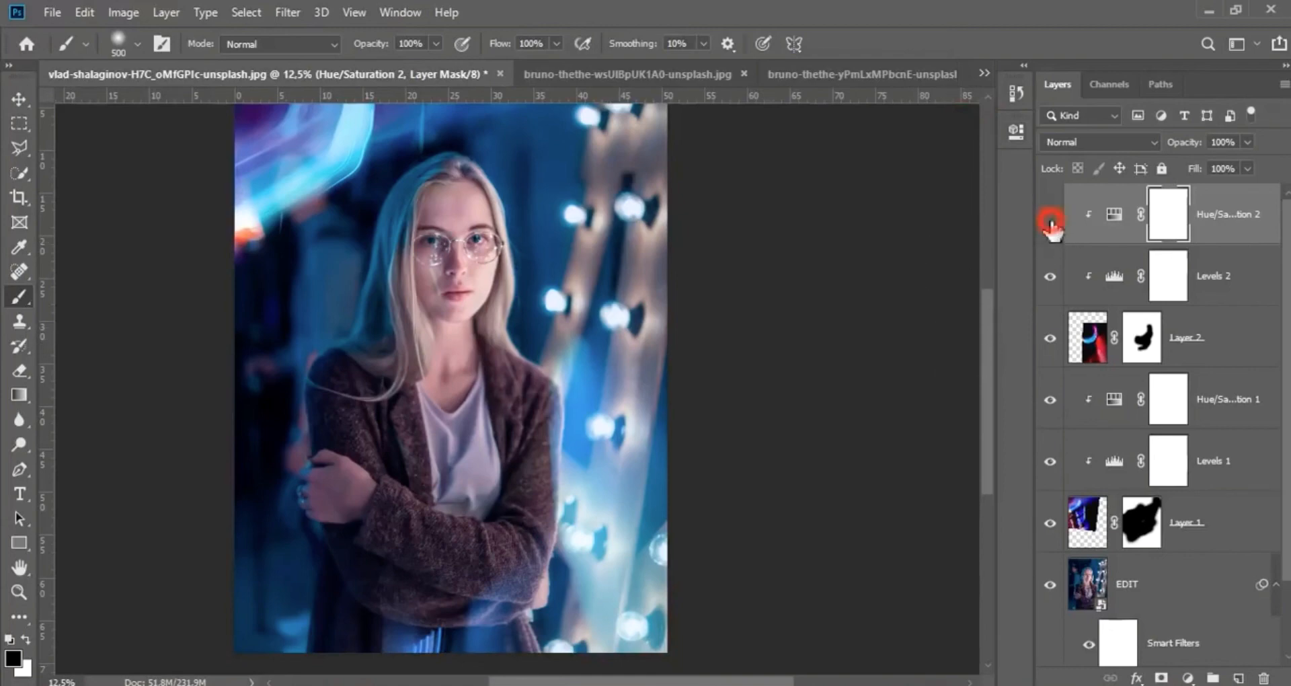
pyautogui.click(1050, 216)
pyautogui.click(1050, 217)
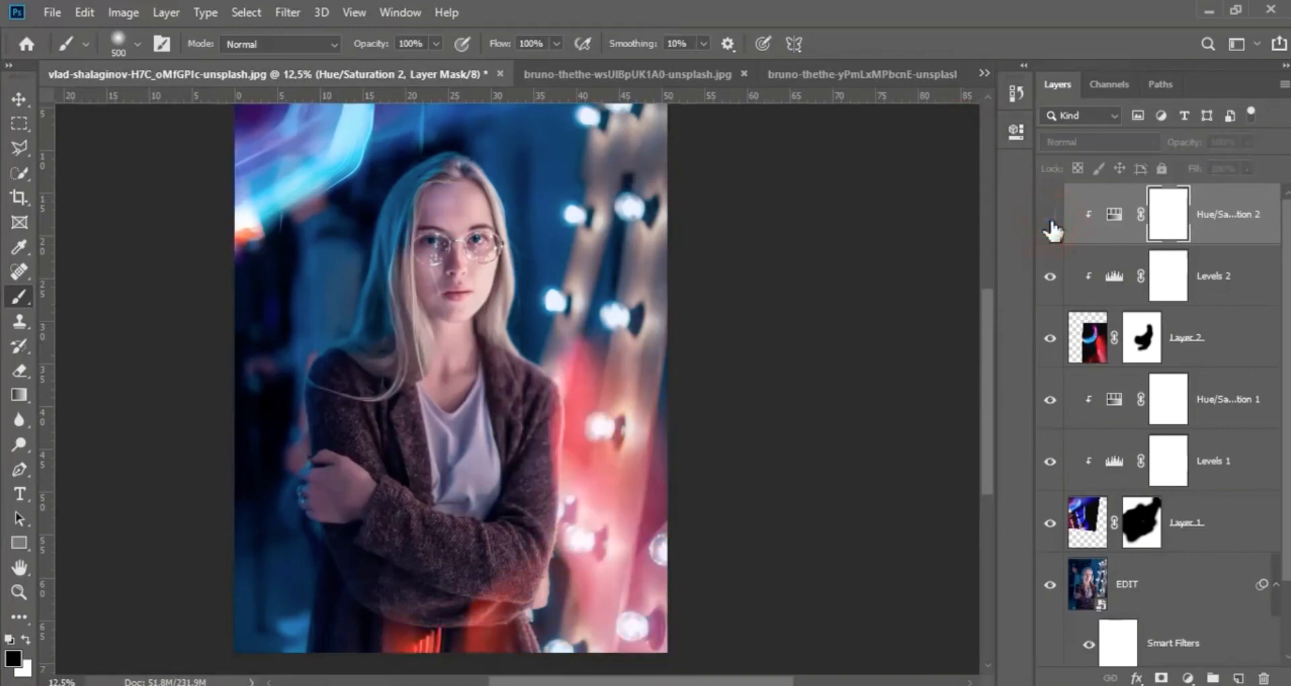
pyautogui.click(1050, 215)
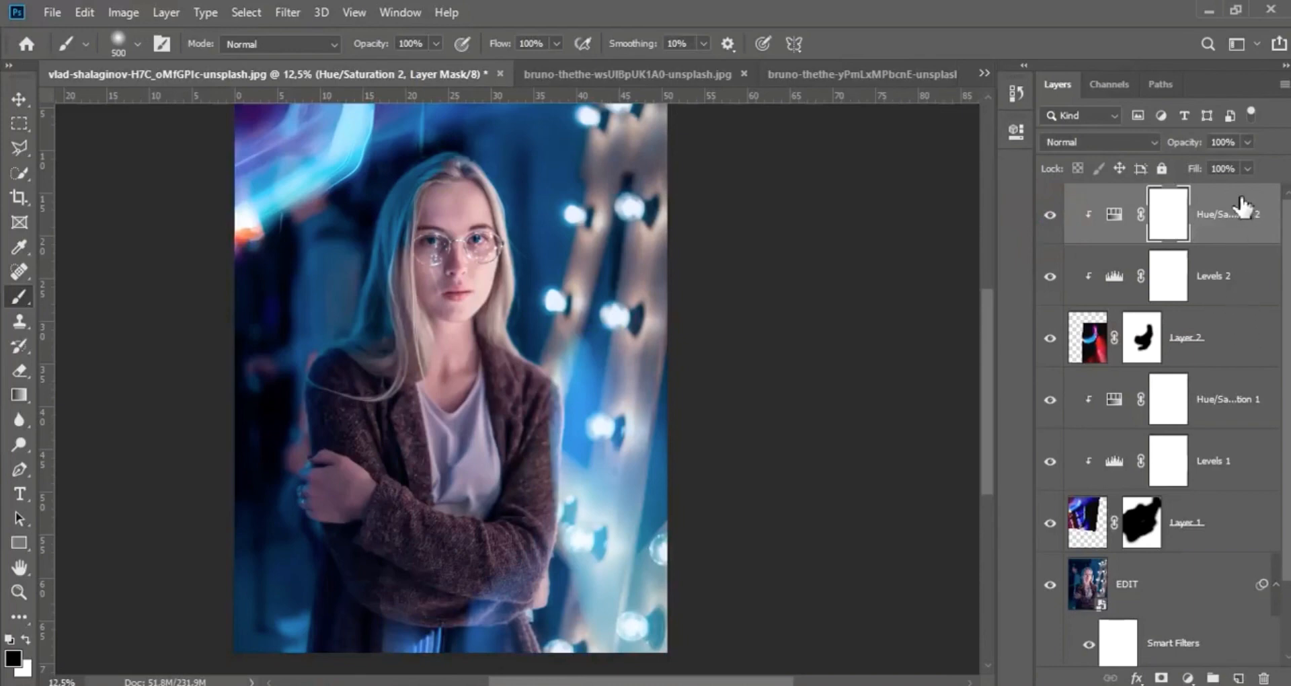
# Group all layers from Hue/Saturation 2 down to the EDIT layer into a new group named EDIT
pyautogui.hotkey('ctrl', '2')
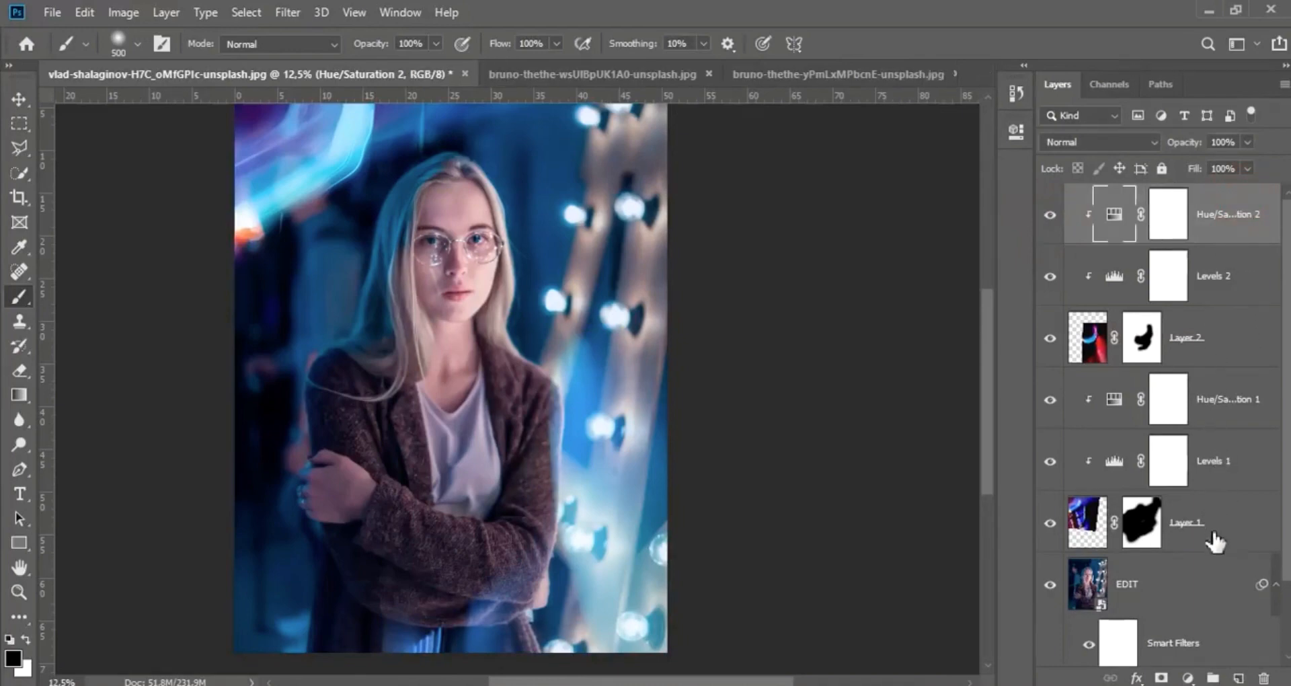
pyautogui.scroll(-1, 1211, 523)
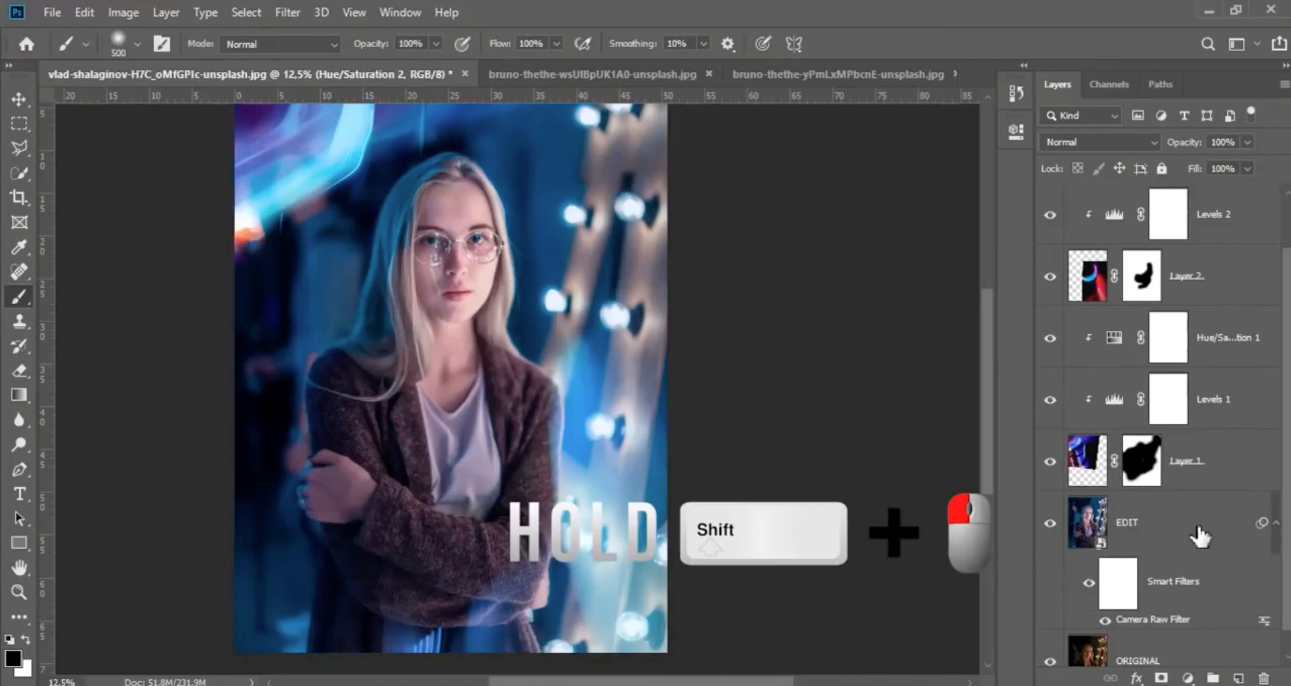
pyautogui.keyDown('shift'); pyautogui.click(1197, 523); pyautogui.keyUp('shift')
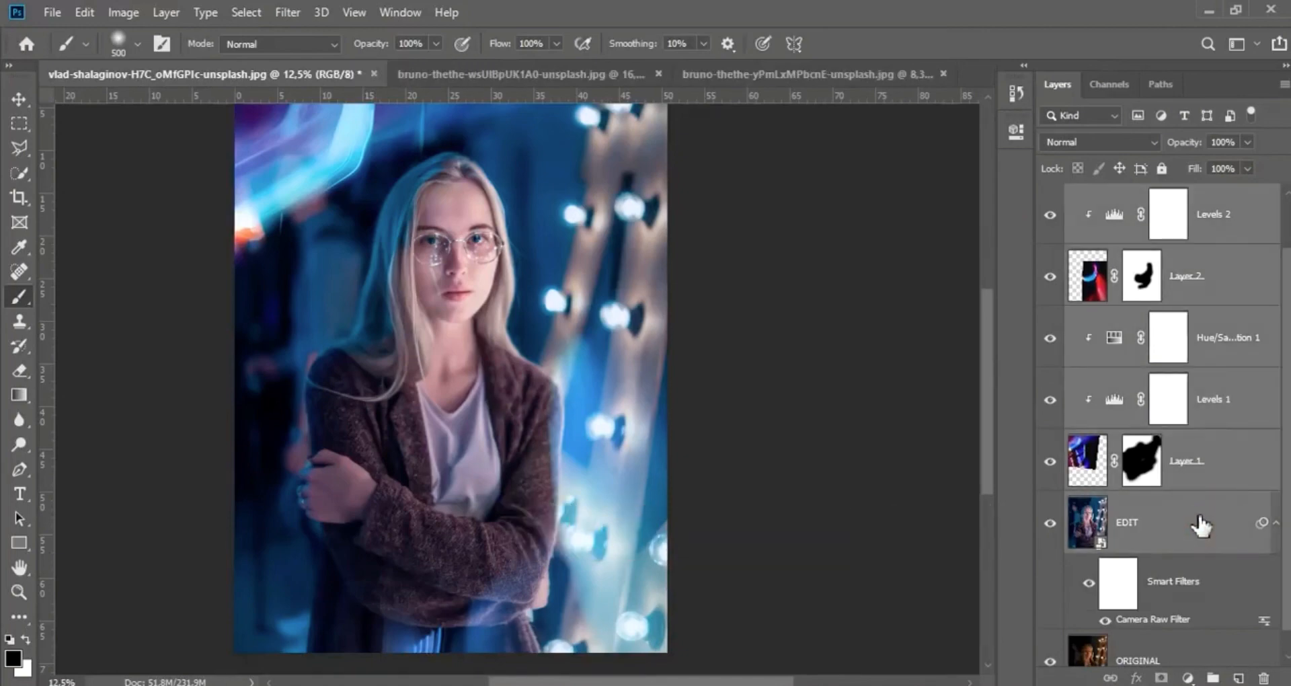
pyautogui.rightClick(1200, 517)
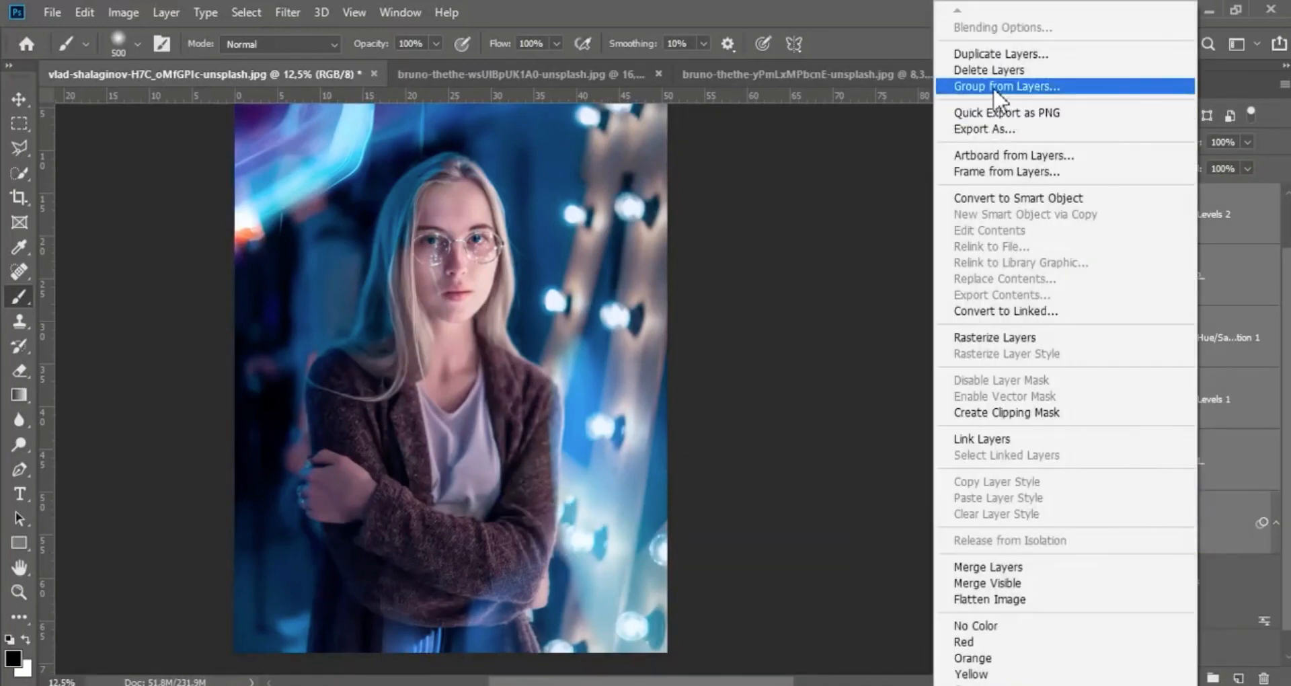
pyautogui.click(1027, 84)
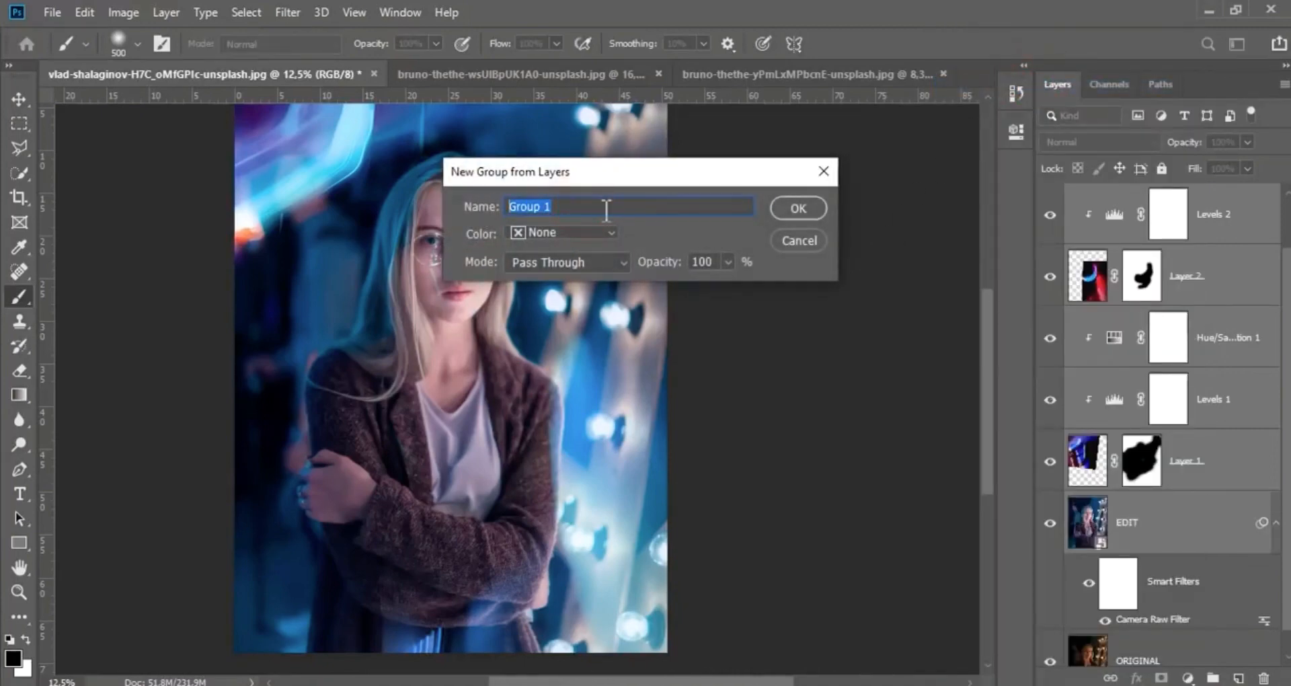
pyautogui.write('EDIT')
pyautogui.click(797, 204)
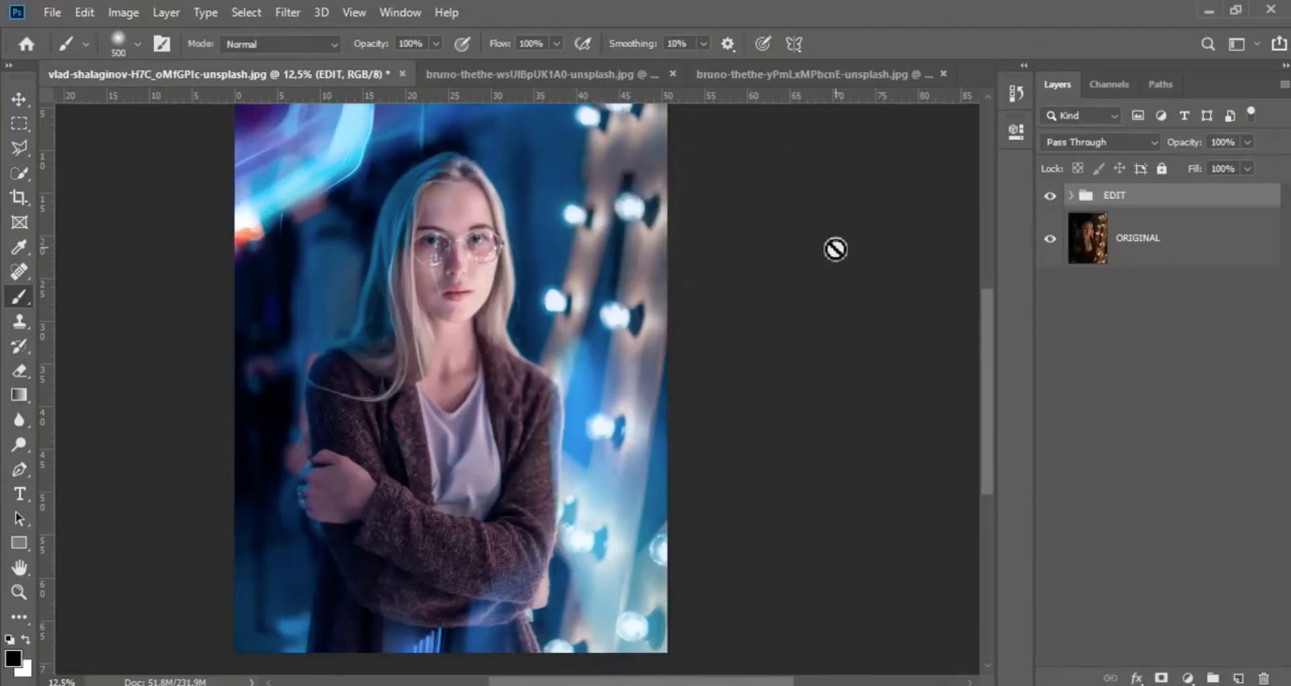
# Toggle the visibility of the EDIT group to compare the graded portrait with the original photo
pyautogui.scroll(2, 825, 297)
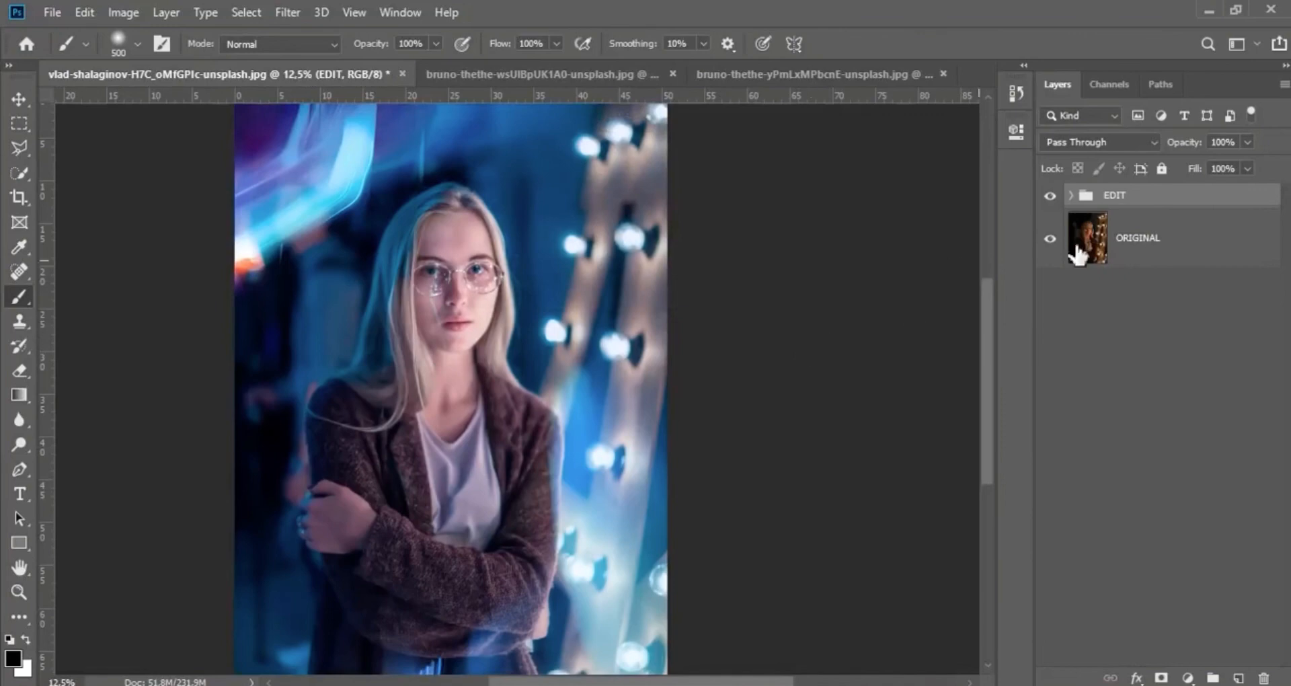
pyautogui.click(1051, 196)
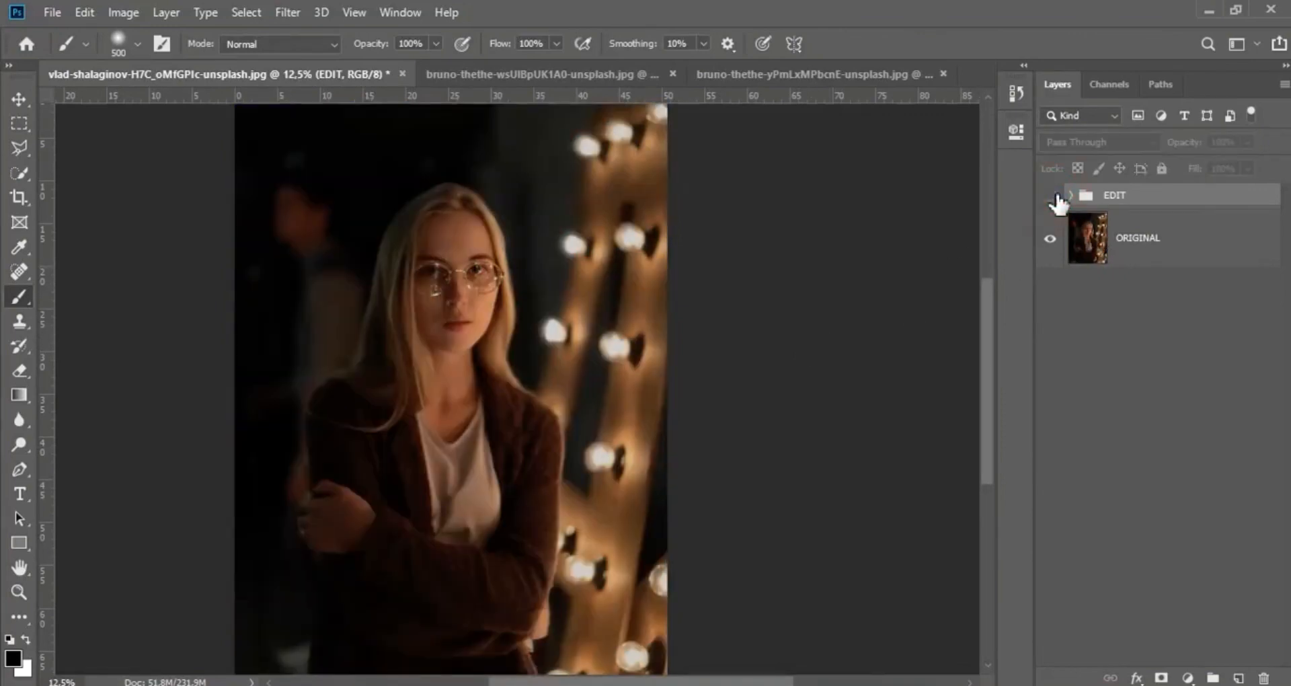
pyautogui.click(1051, 196)
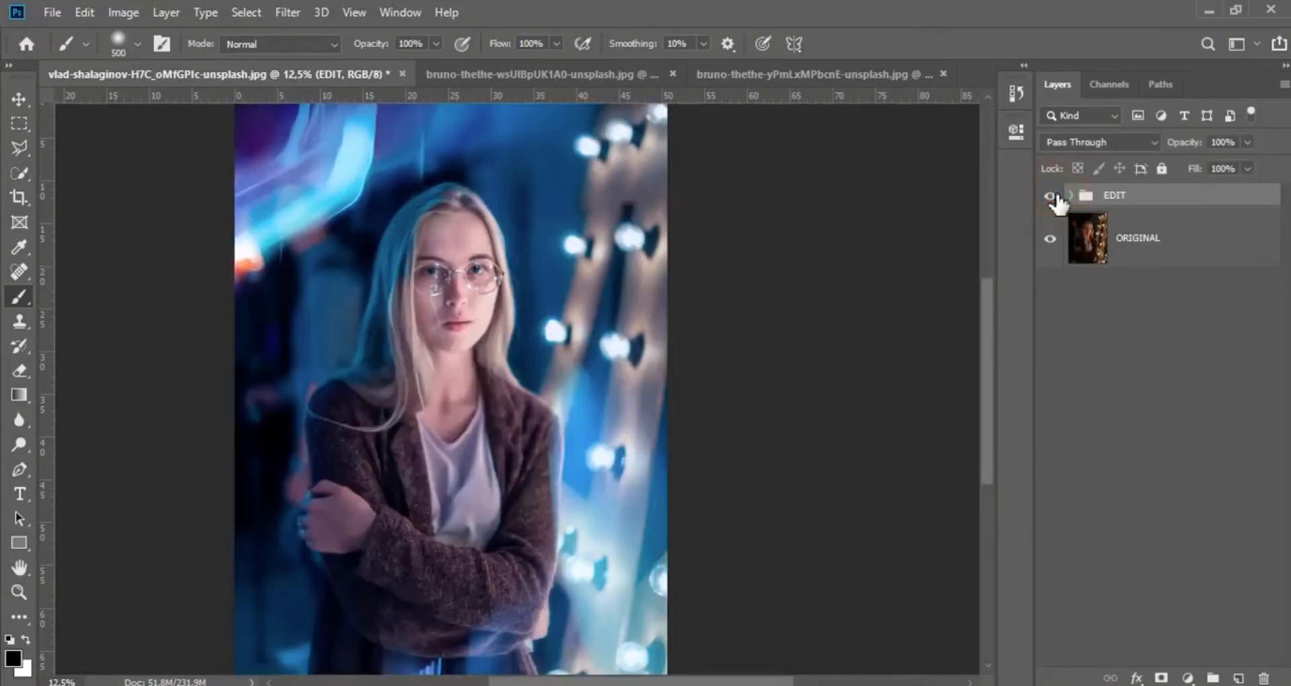
pyautogui.click(1051, 196)
pyautogui.click(1051, 195)
pyautogui.click(1053, 196)
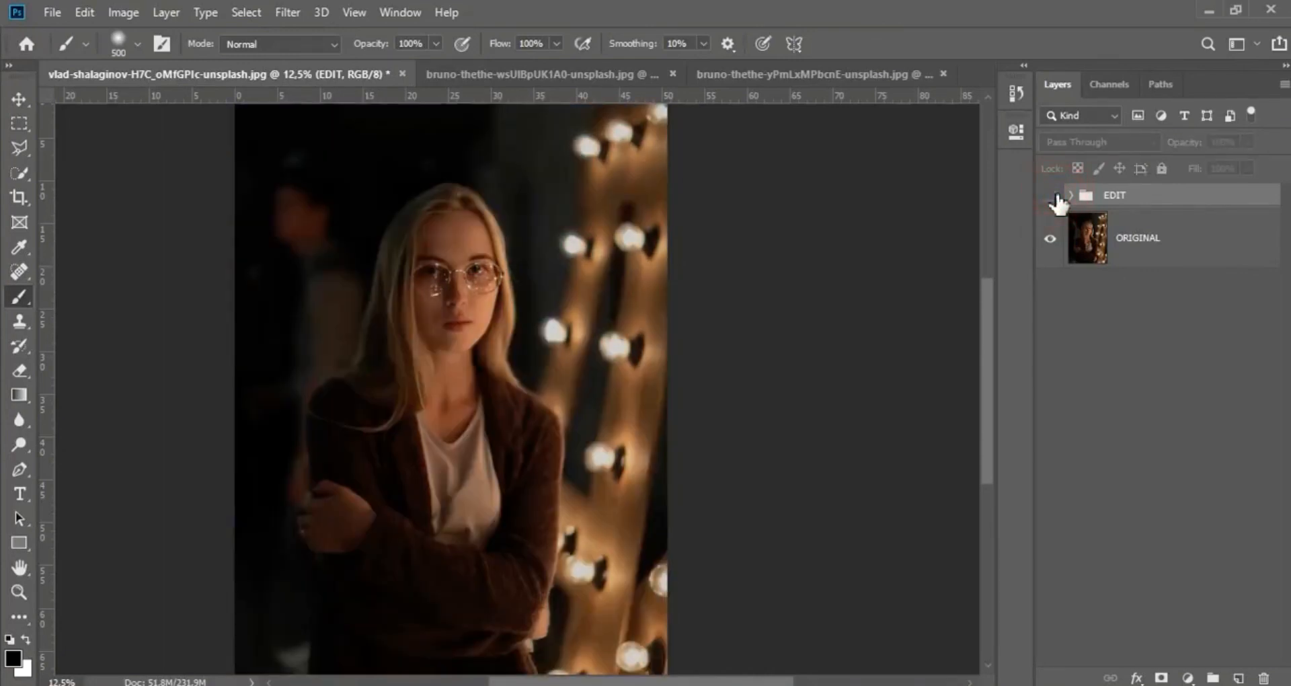
pyautogui.click(1051, 195)
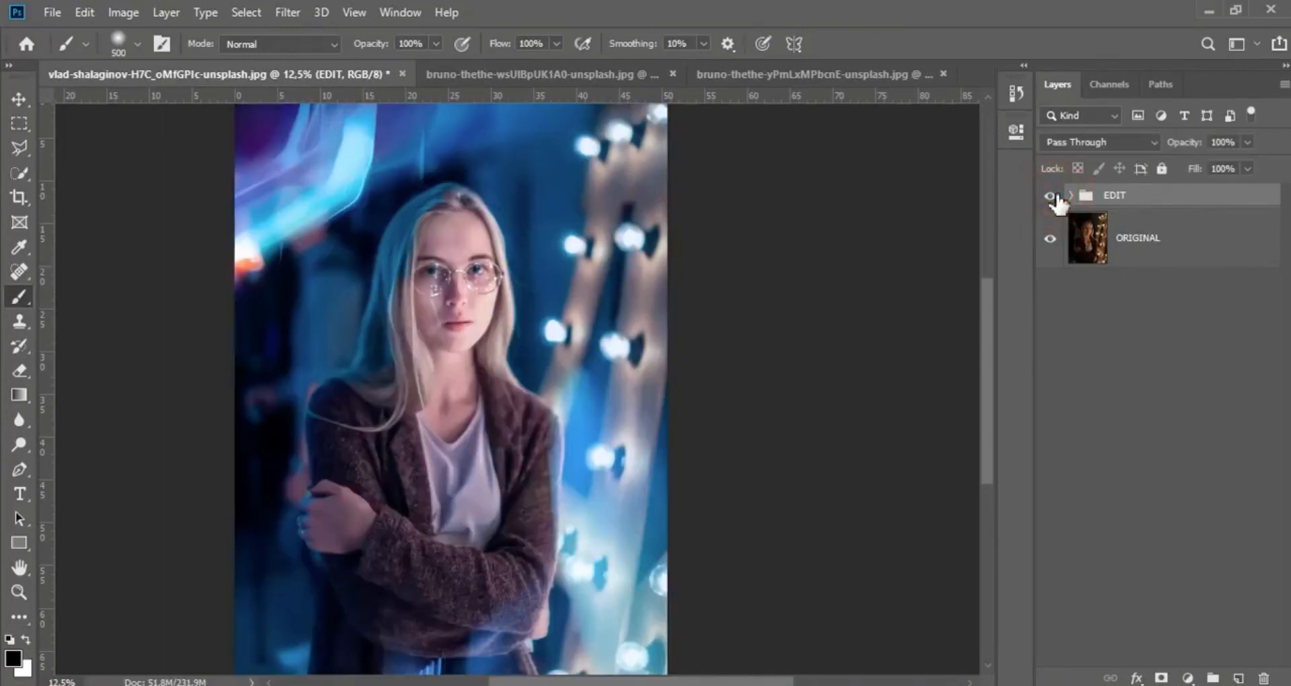